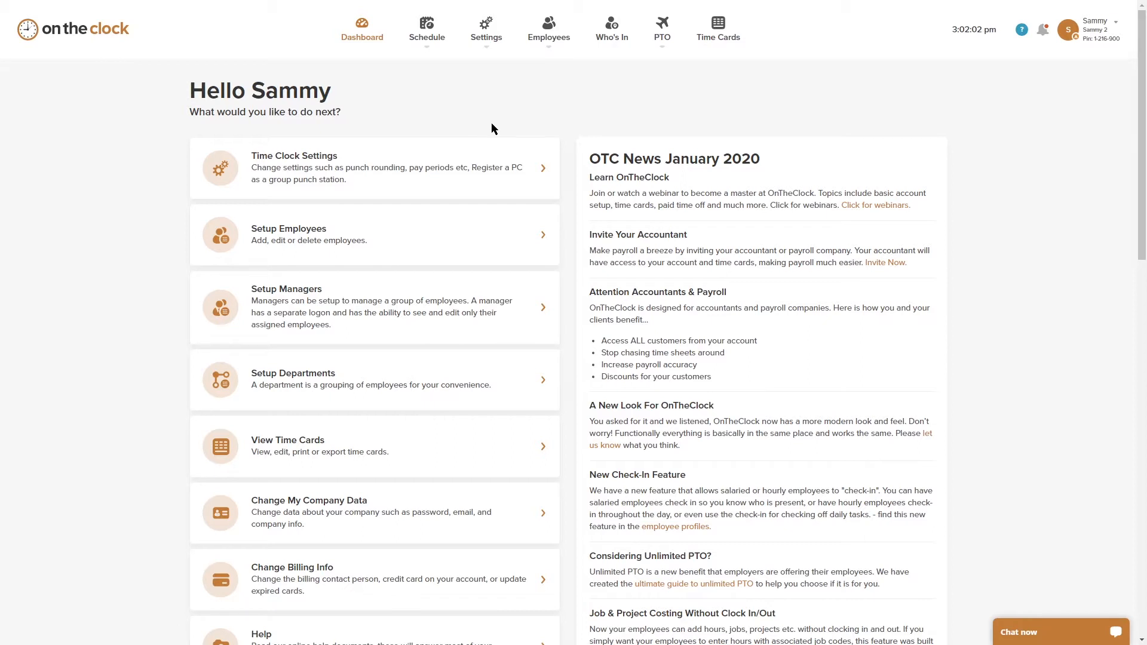
Open the PTO settings of the test employee with employee number 2 from the full employee list.
{"action": "left_click", "coordinate": [549, 38]}
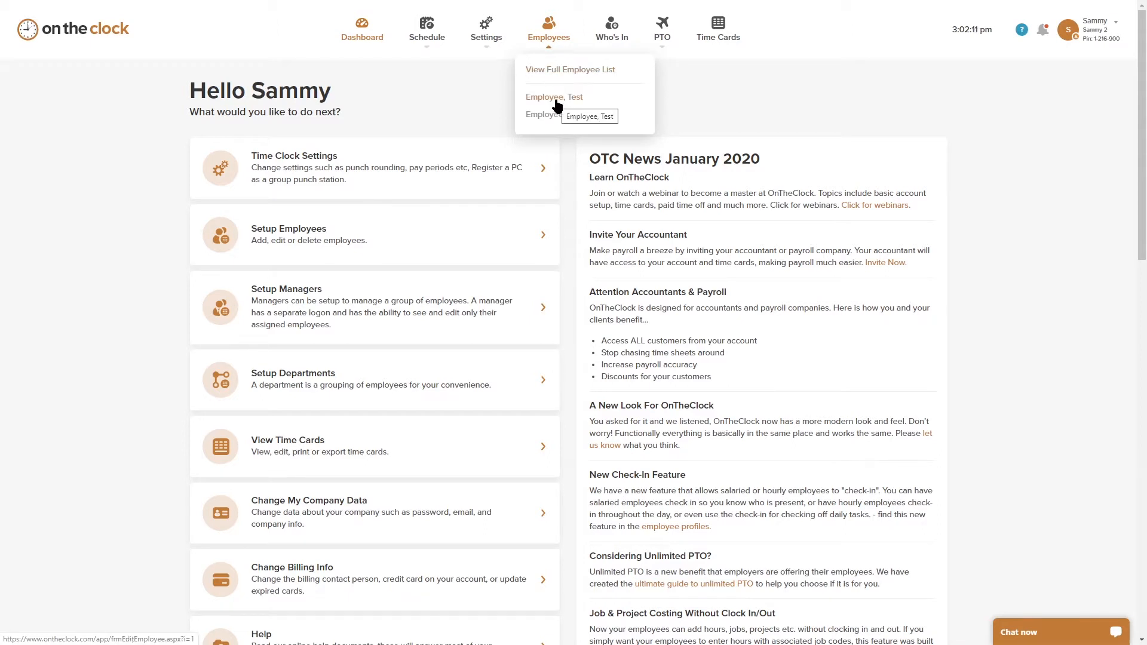
{"action": "left_click", "coordinate": [555, 70]}
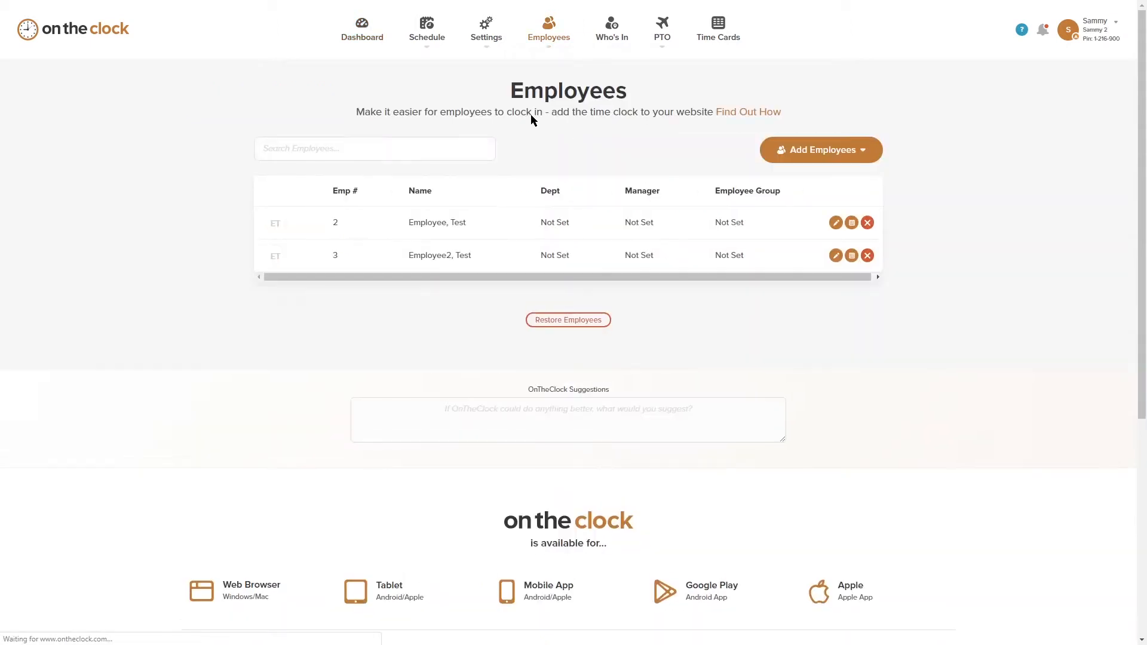
{"action": "left_click", "coordinate": [525, 233]}
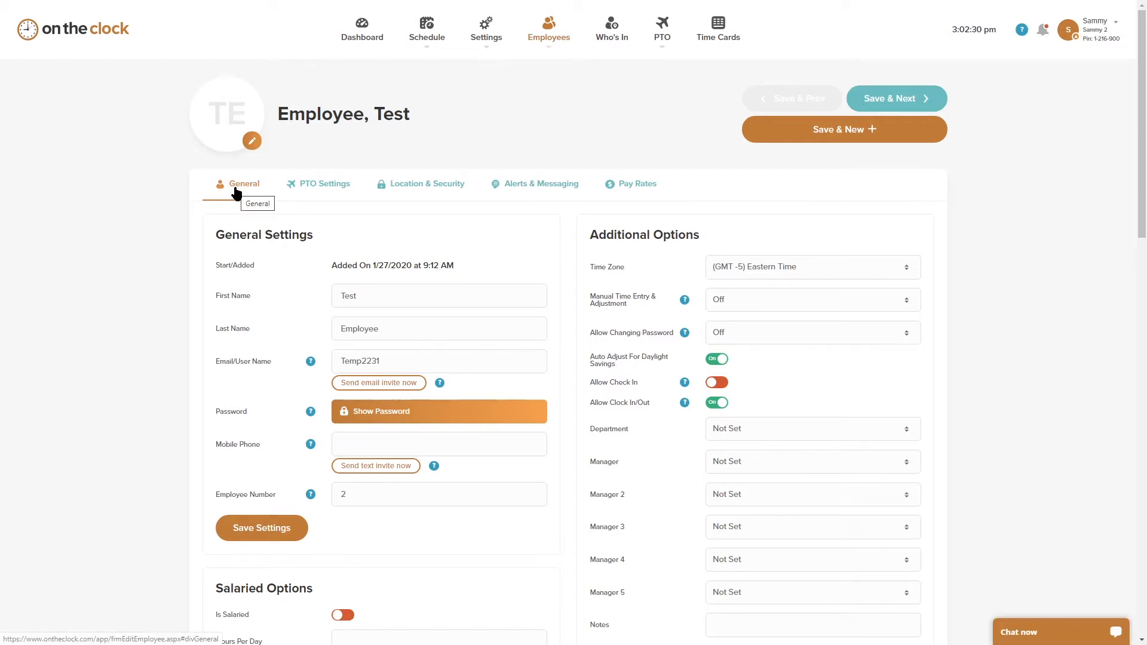
{"action": "left_click", "coordinate": [316, 188]}
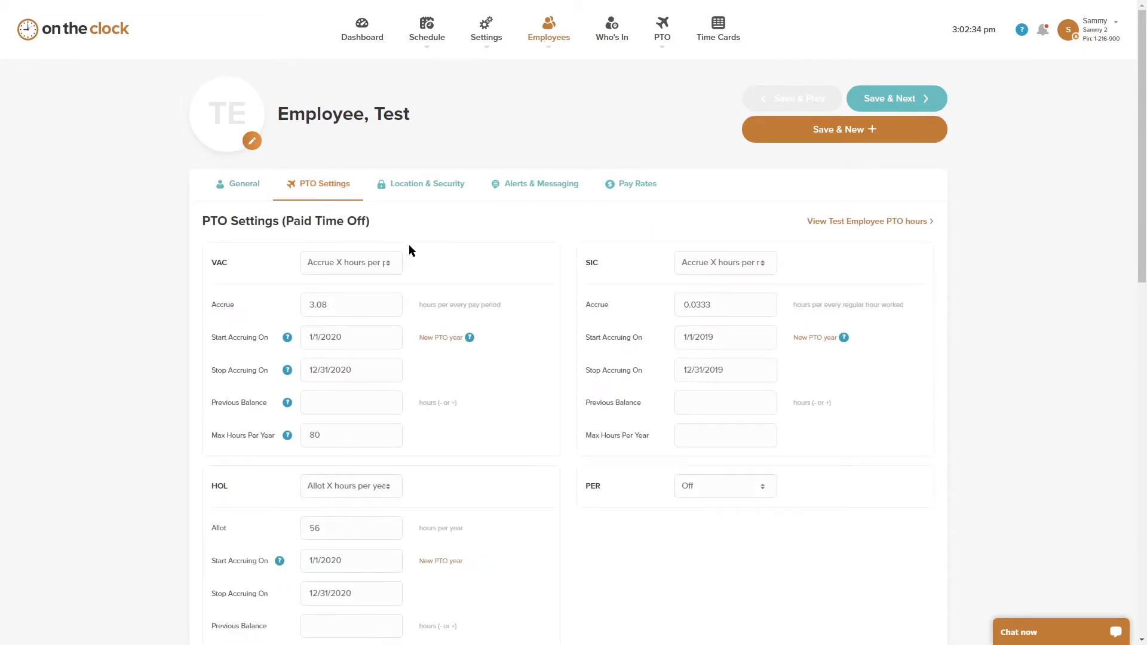
Review the accrual rule options available for the test employee's vacation (VAC) time.
{"action": "scroll", "coordinate": [536, 268], "scroll_direction": "down", "scroll_amount": 1}
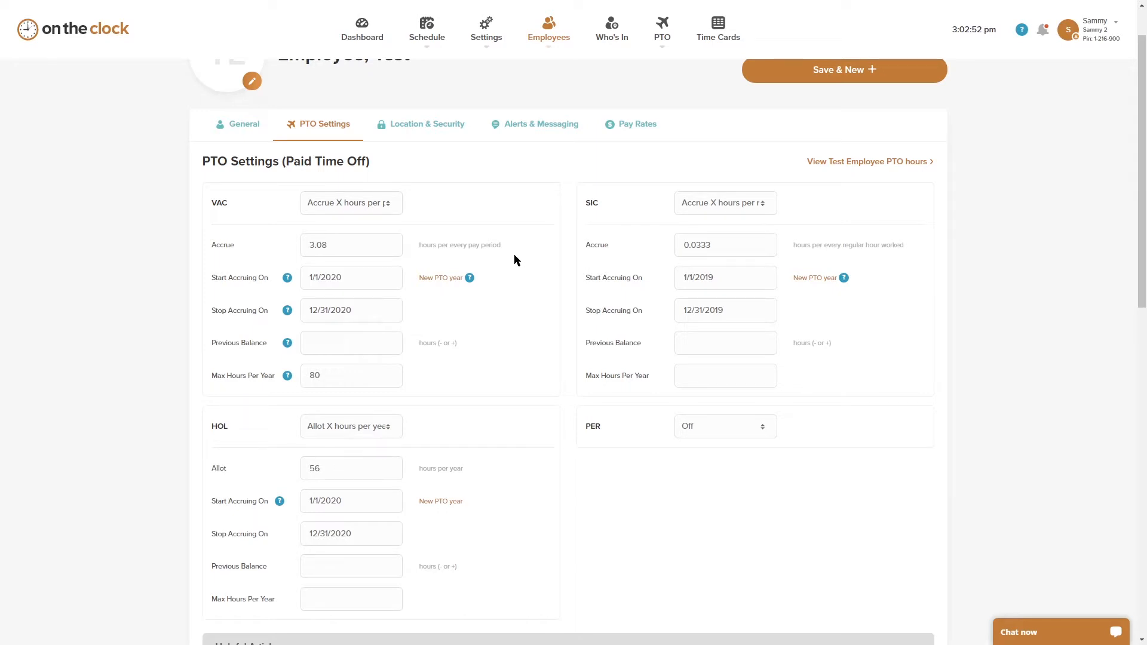
{"action": "left_click", "coordinate": [390, 204]}
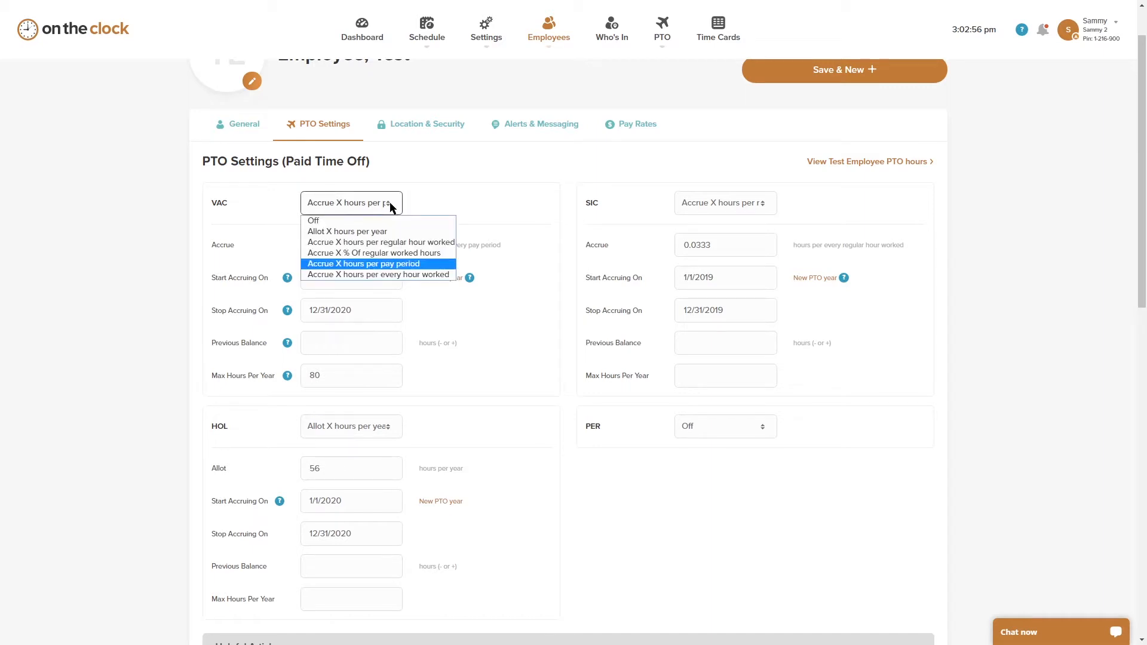
{"action": "left_click", "coordinate": [426, 202]}
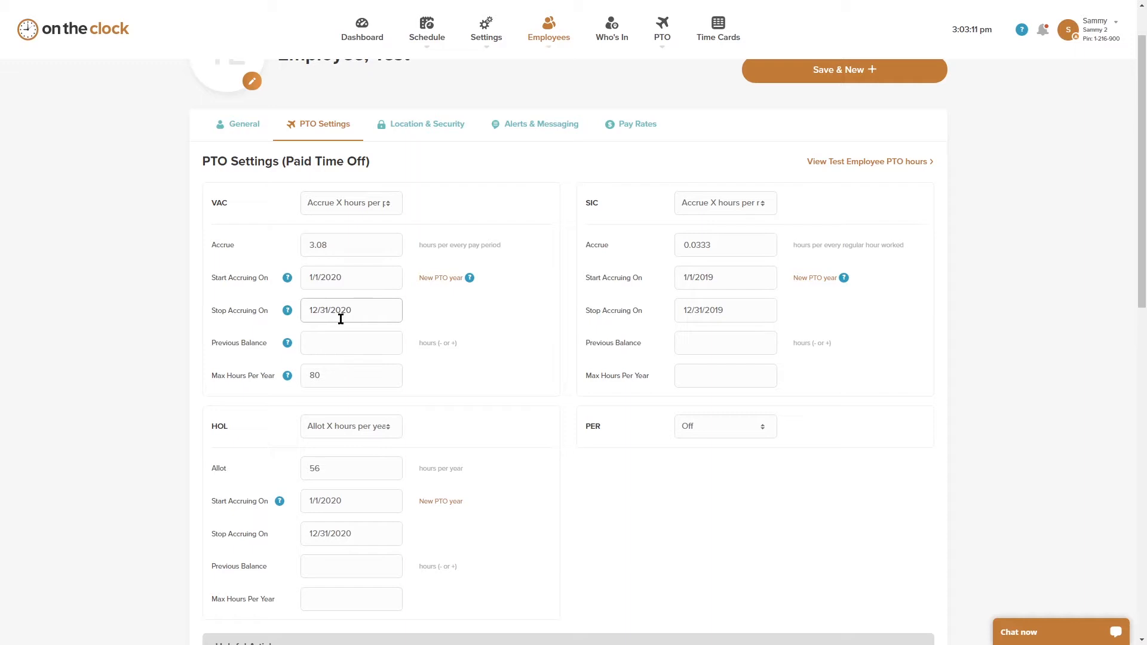
{"action": "left_click", "coordinate": [389, 206]}
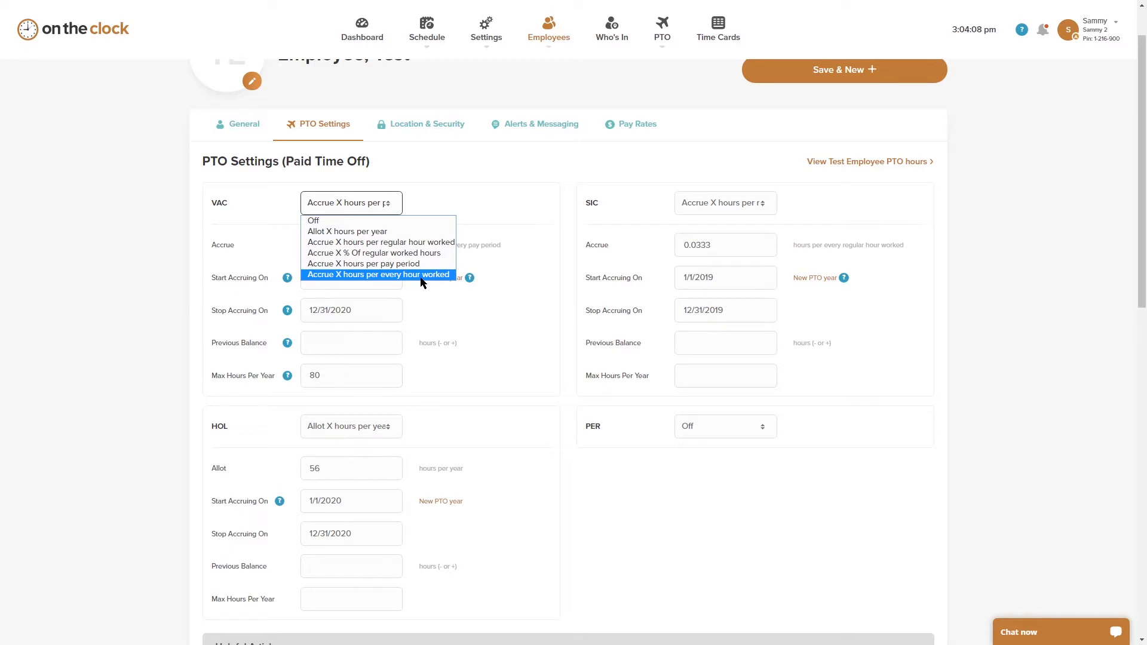
Review the holiday (HOL) rule options, keeping Allot X hours per year, and check the allotted hours and accrual dates.
{"action": "scroll", "coordinate": [453, 341], "scroll_direction": "down", "scroll_amount": 2}
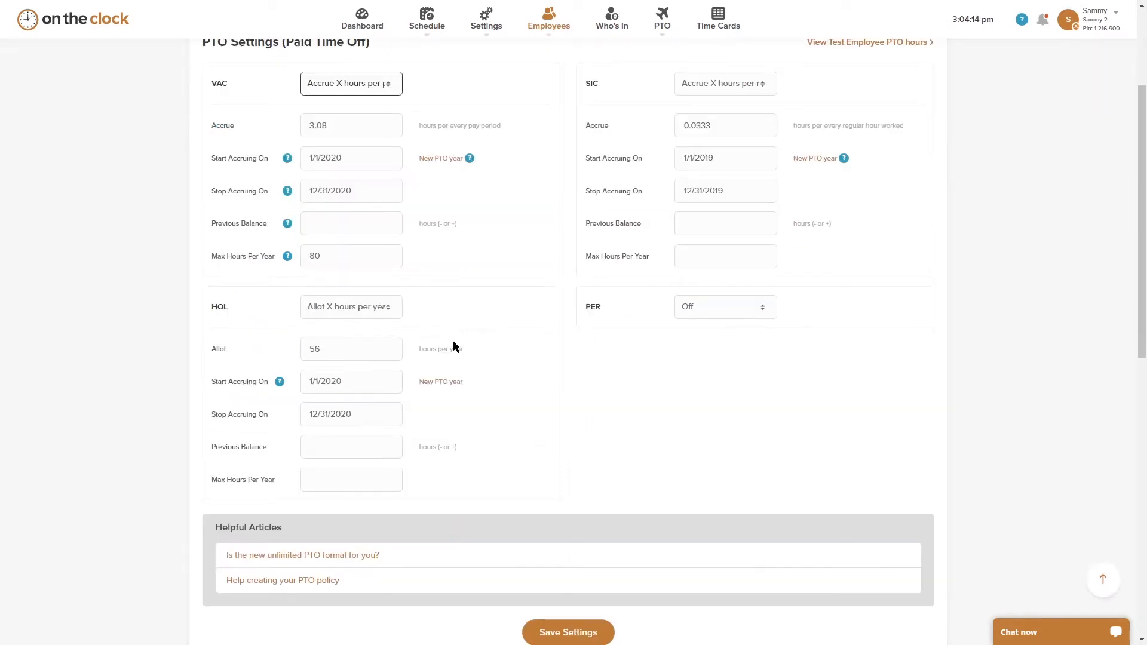
{"action": "left_click", "coordinate": [387, 308]}
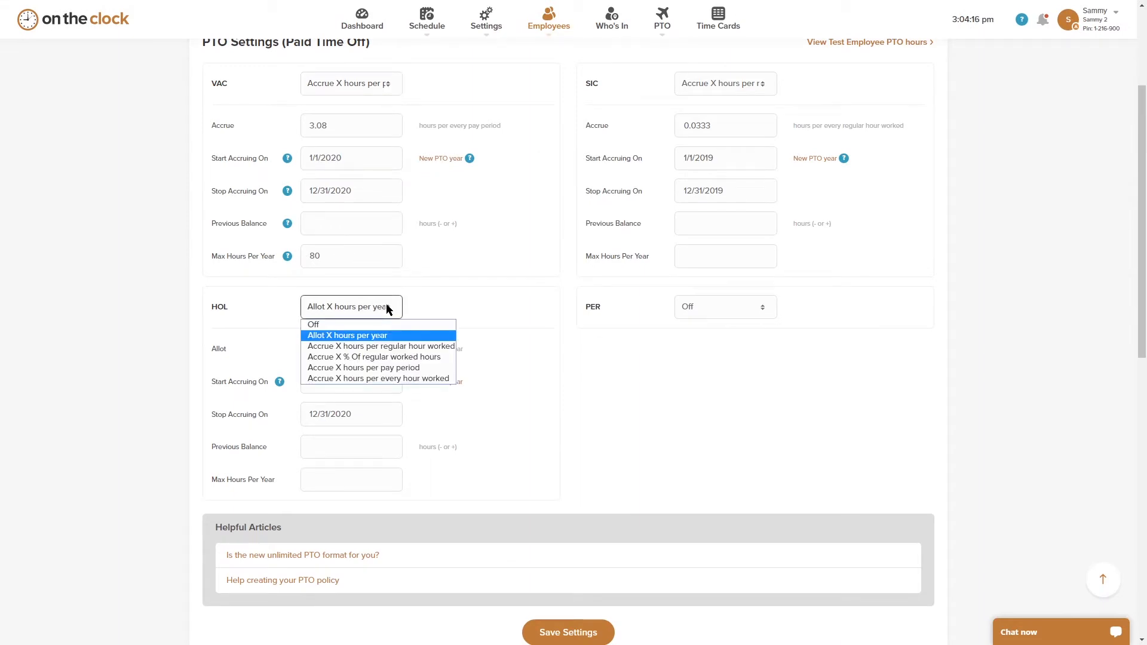
{"action": "left_click", "coordinate": [359, 335]}
{"action": "left_click", "coordinate": [332, 354]}
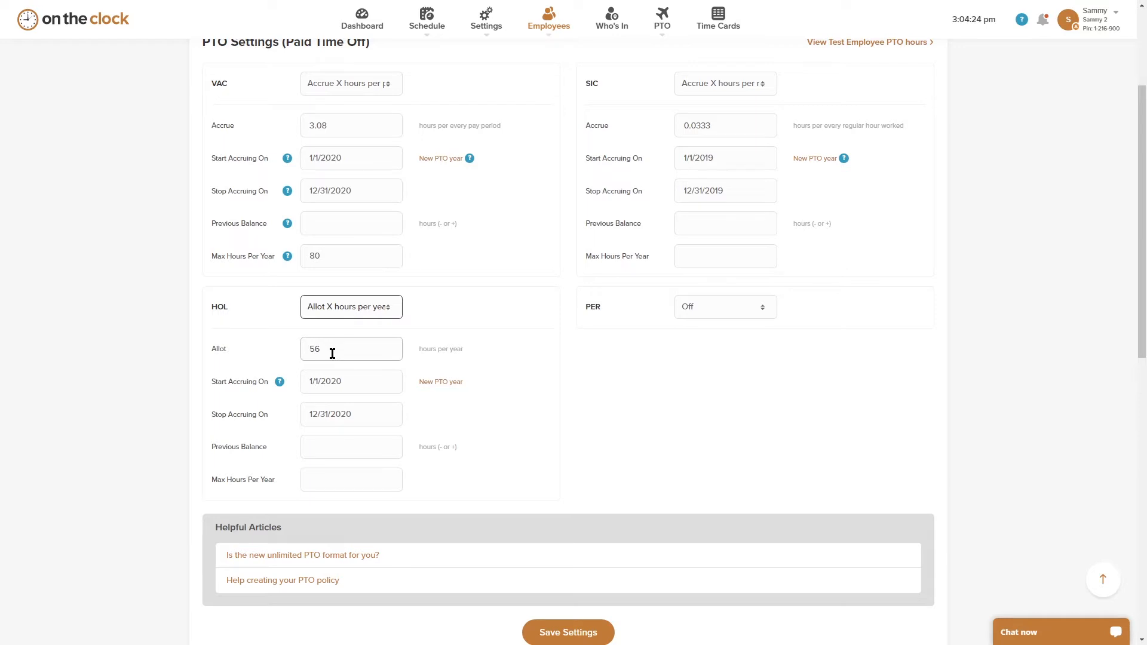
{"action": "left_click", "coordinate": [349, 380]}
{"action": "left_click", "coordinate": [355, 419]}
Review the accrual rule options available for the test employee's sick (SIC) time.
{"action": "scroll", "coordinate": [567, 417], "scroll_direction": "up", "scroll_amount": 1}
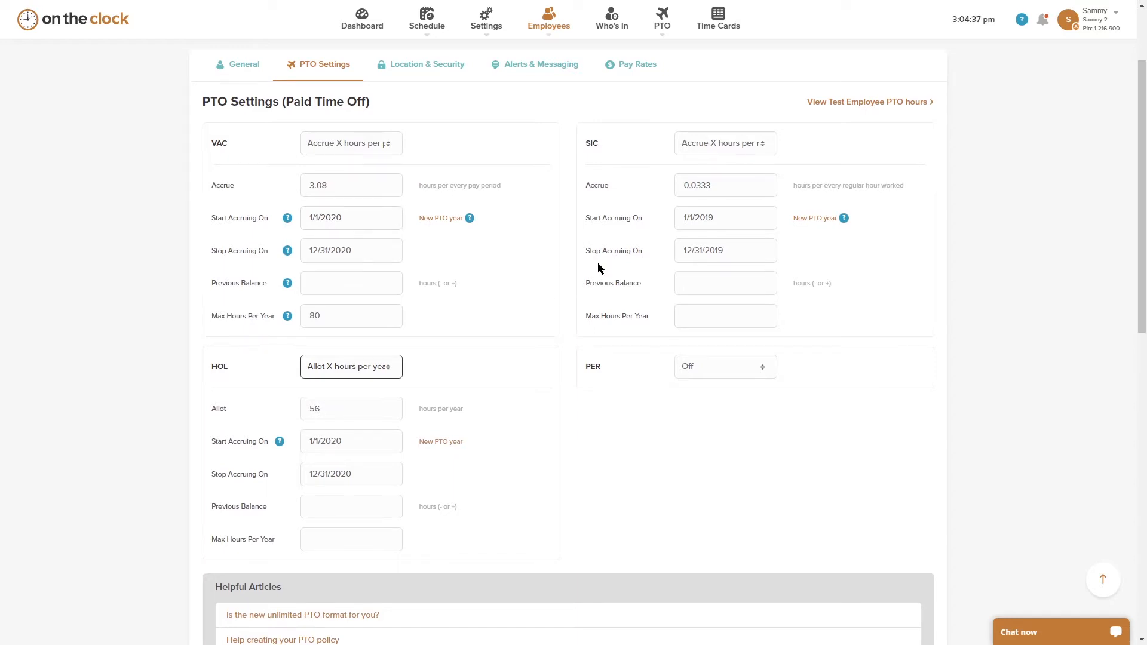
{"action": "scroll", "coordinate": [609, 257], "scroll_direction": "up", "scroll_amount": 1}
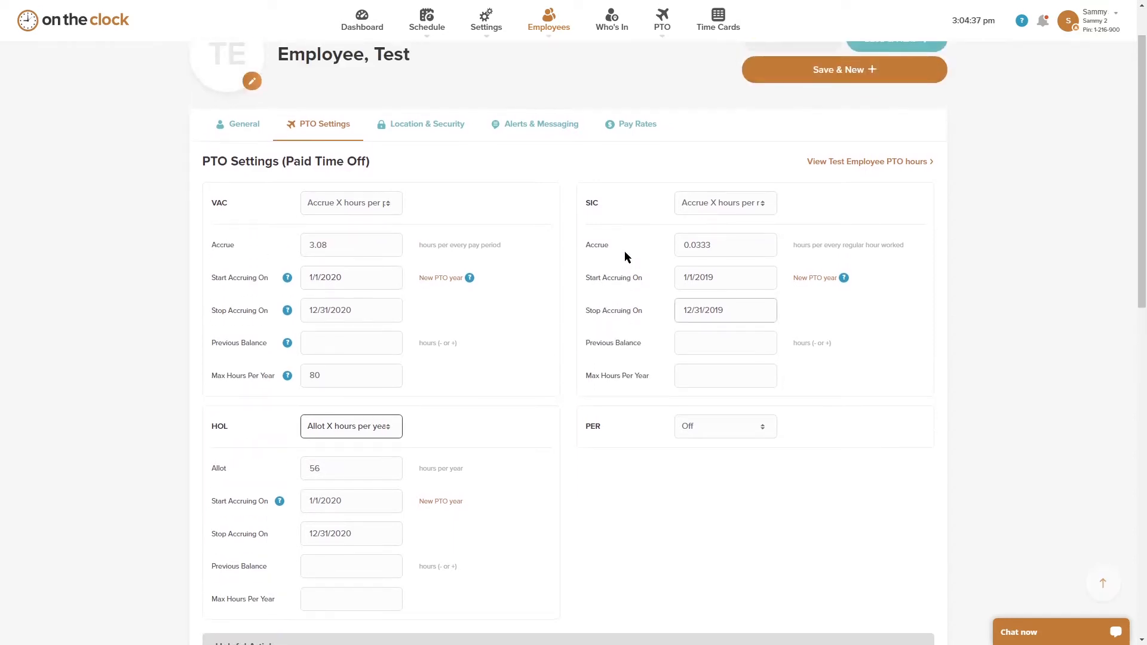
{"action": "left_click", "coordinate": [763, 204]}
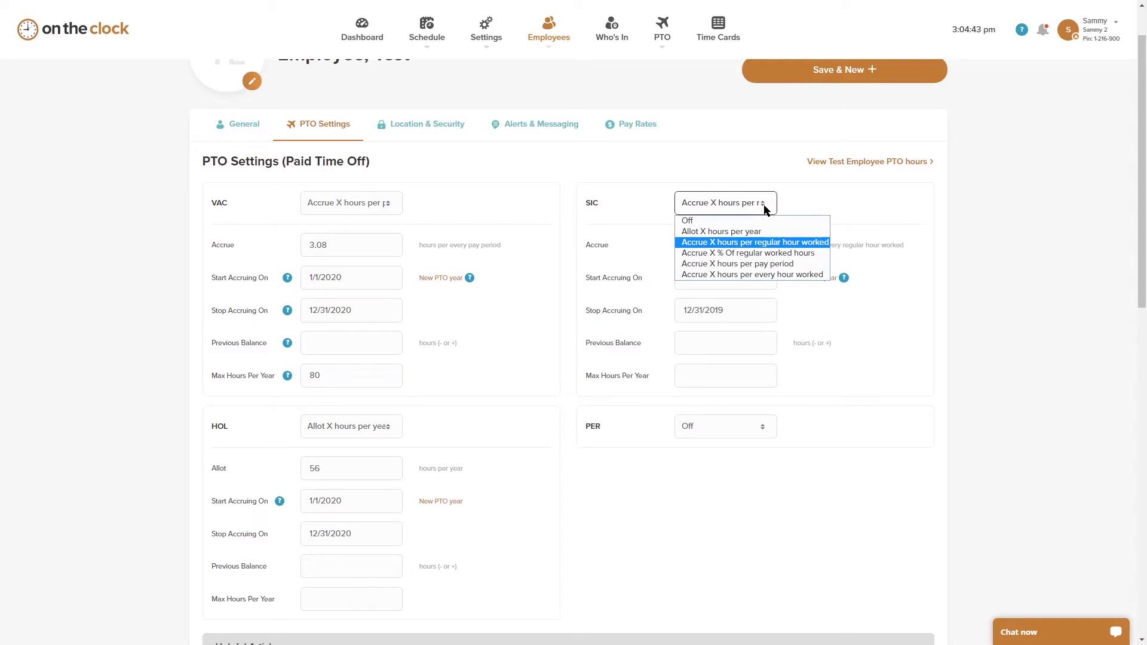
{"action": "left_click", "coordinate": [765, 206]}
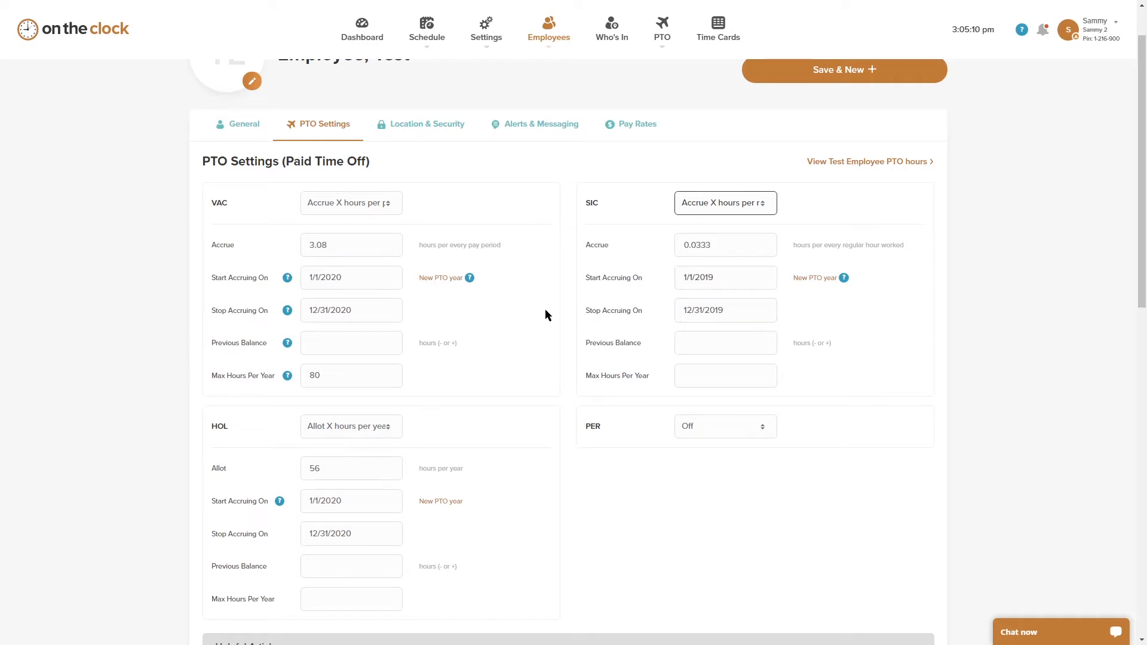
Try a previous balance of -48 hours for vacation and clear the value again.
{"action": "scroll", "coordinate": [545, 309], "scroll_direction": "down", "scroll_amount": 1}
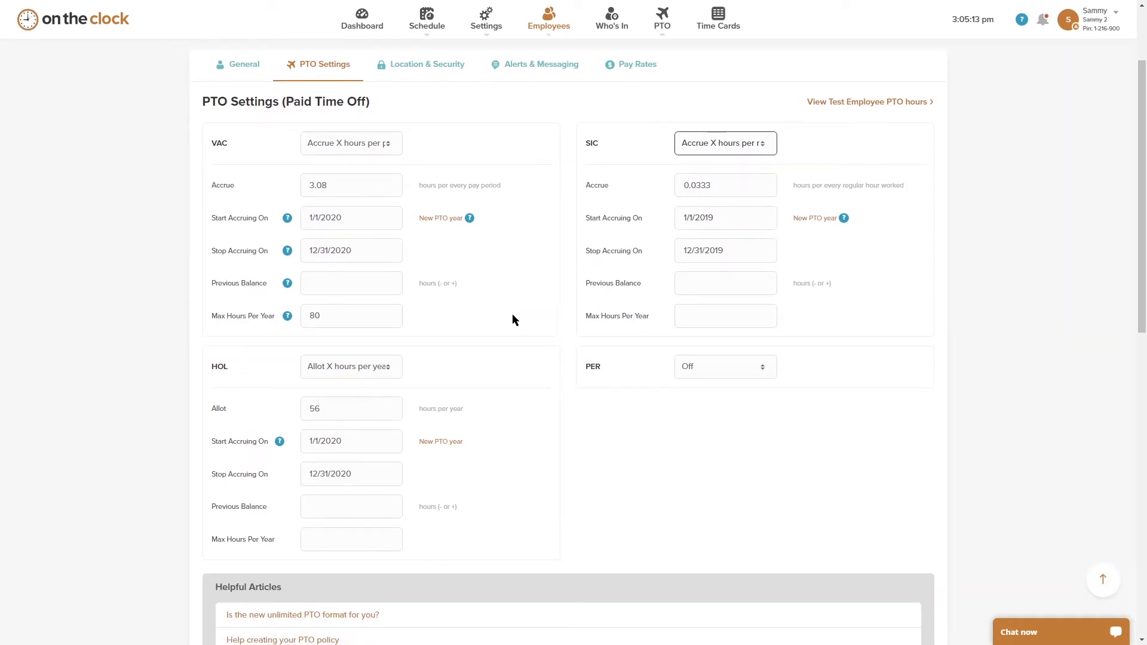
{"action": "left_click", "coordinate": [337, 282]}
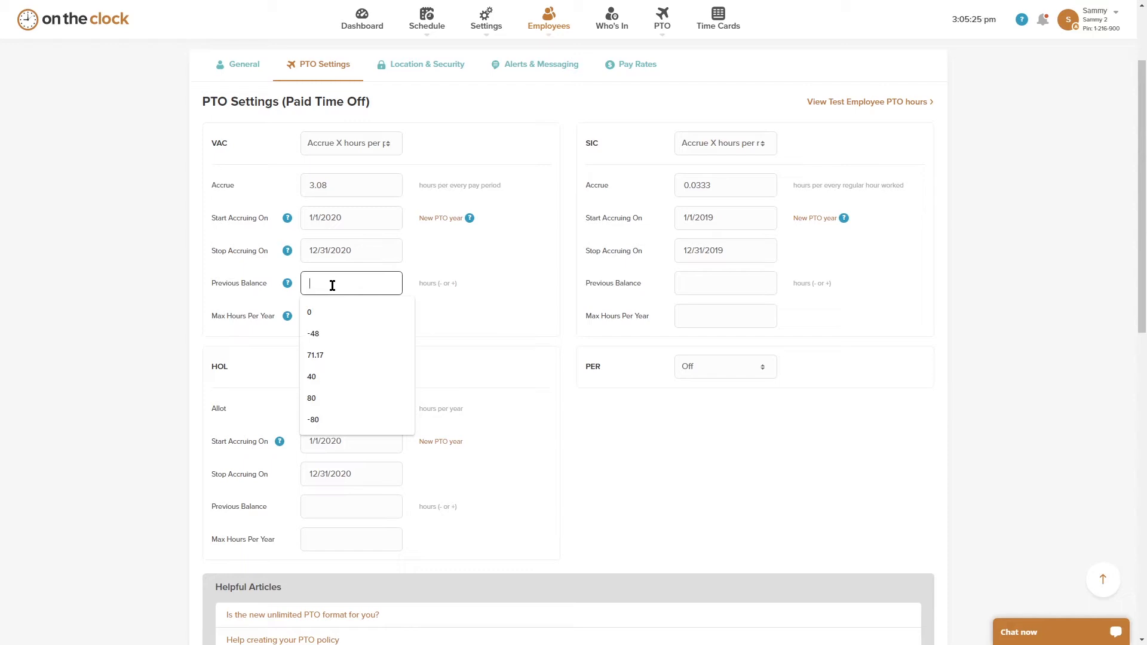
{"action": "left_click", "coordinate": [443, 307]}
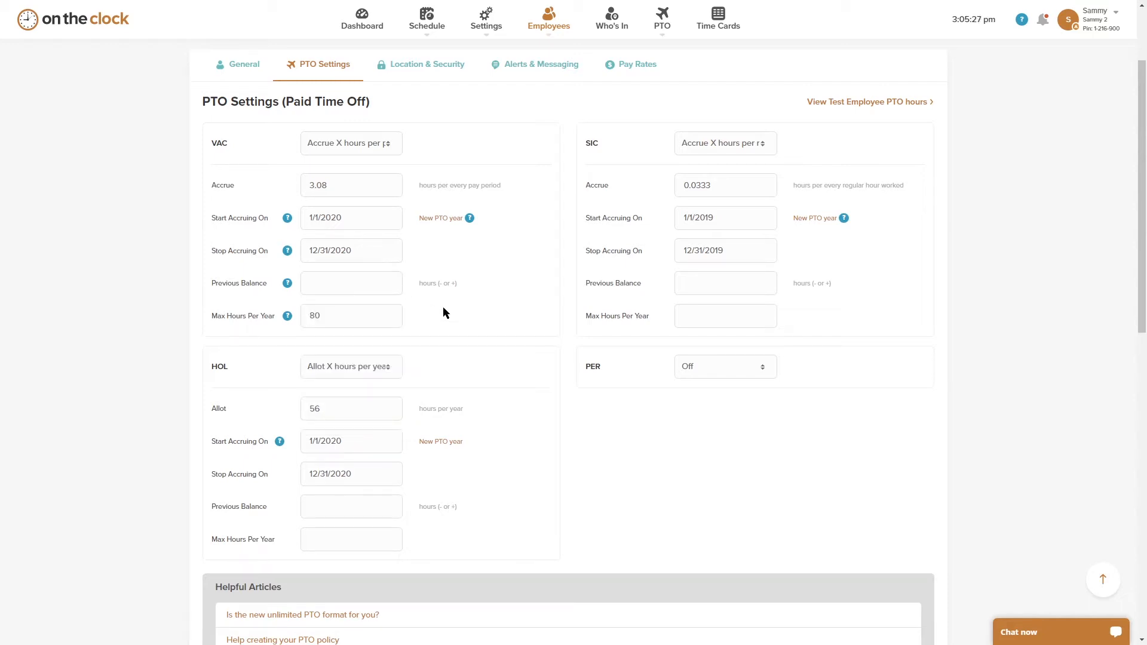
{"action": "left_click", "coordinate": [357, 283]}
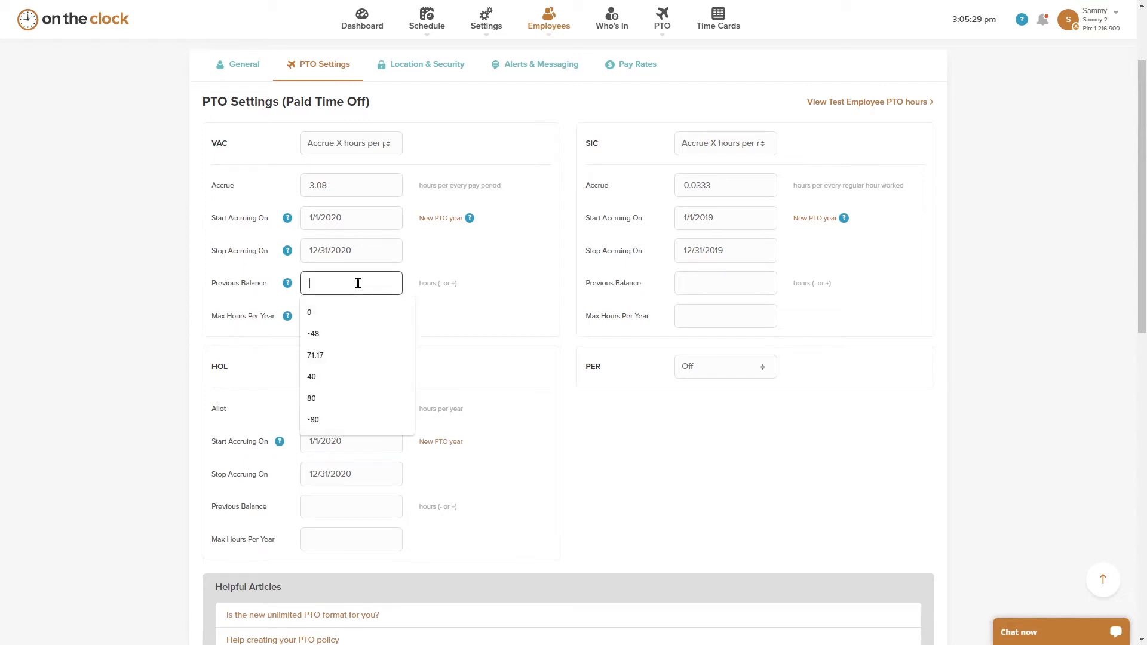
{"action": "type", "text": "-"}
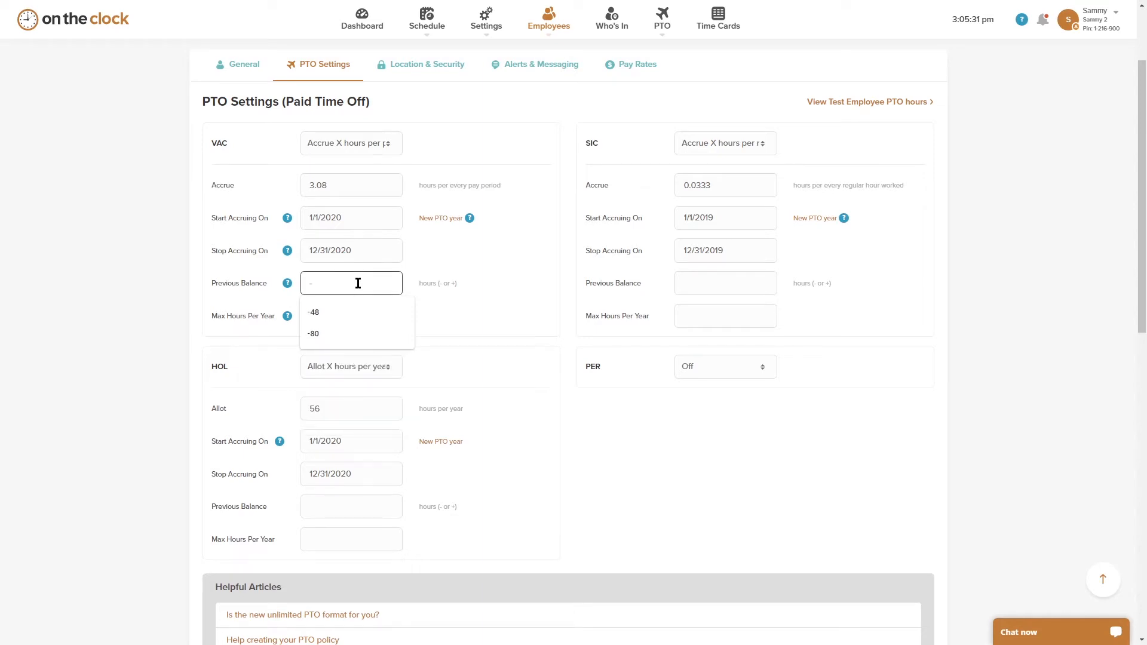
{"action": "type", "text": "48"}
{"action": "left_click_drag", "start_coordinate": [358, 283], "coordinate": [283, 284]}
{"action": "key", "text": "BackSpace"}
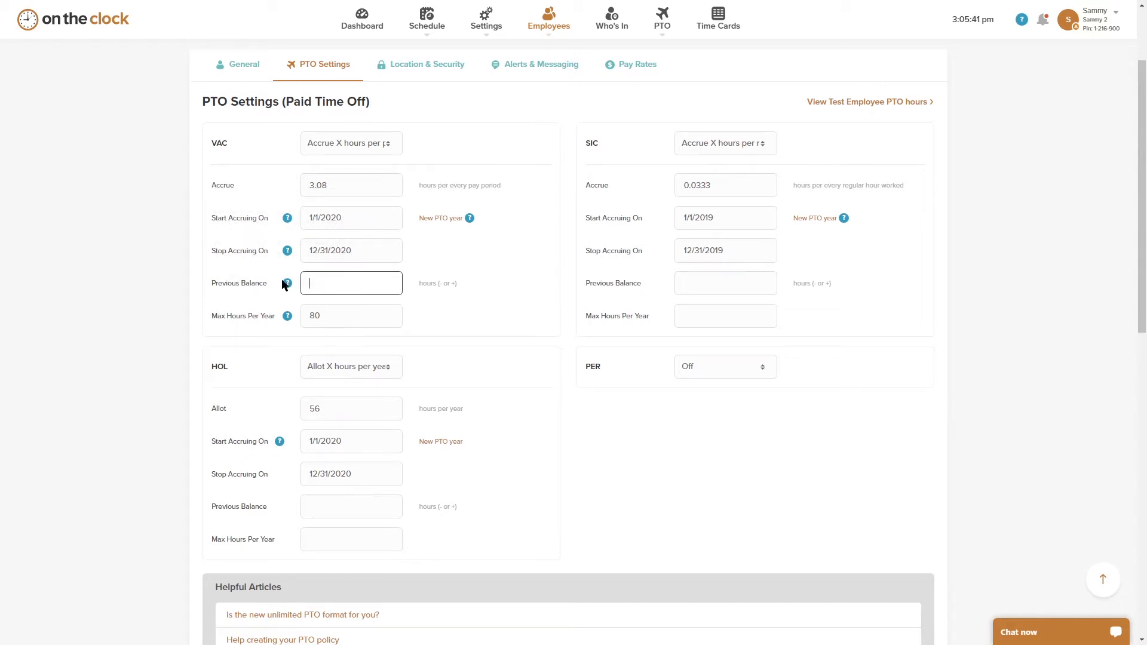
Save the test employee's PTO settings.
{"action": "scroll", "coordinate": [521, 434], "scroll_direction": "up", "scroll_amount": 2}
{"action": "scroll", "coordinate": [511, 249], "scroll_direction": "down", "scroll_amount": 1}
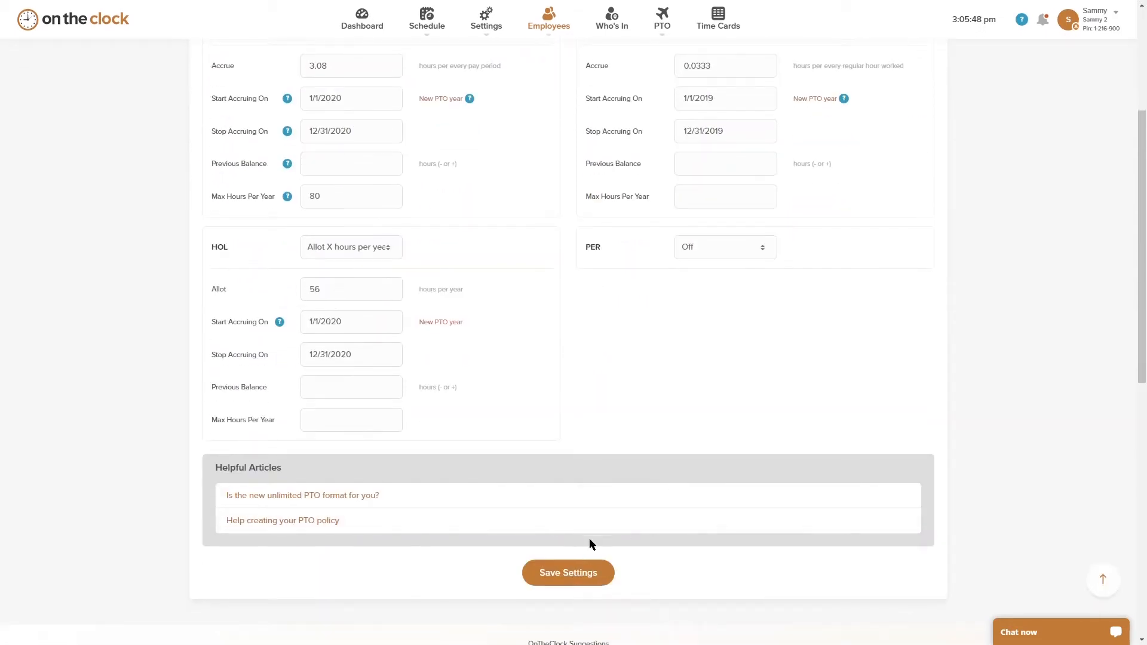
{"action": "left_click", "coordinate": [578, 575]}
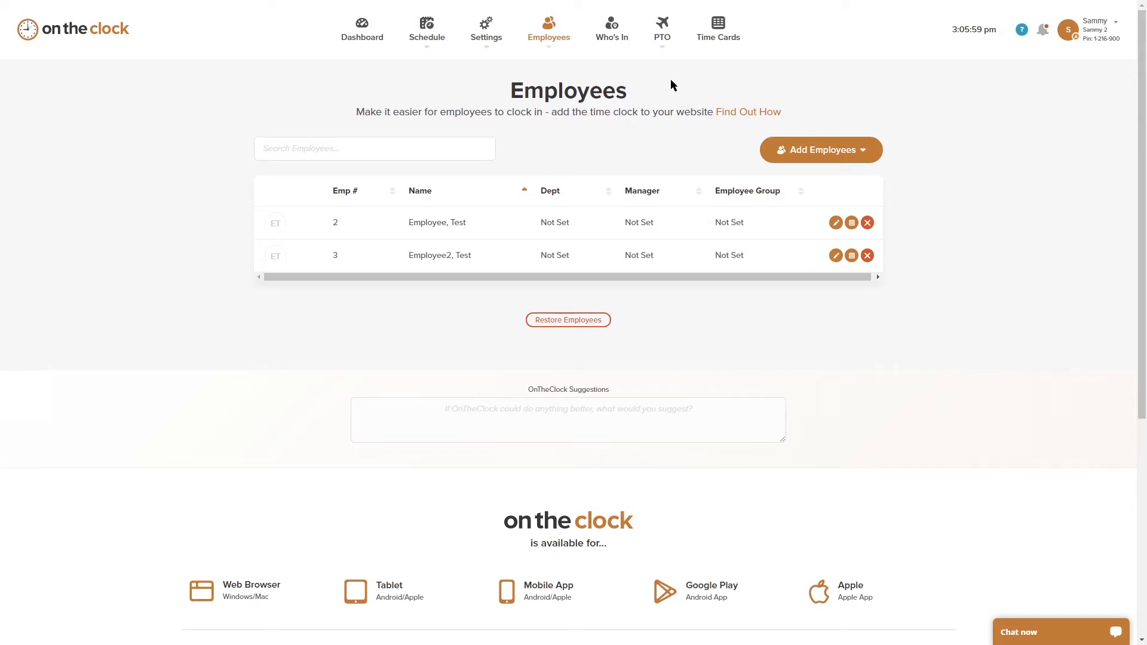
Open Current PTO & Requests and review the test employee's balances, rules, used hours and pending requests.
{"action": "mouse_move", "coordinate": [665, 45]}
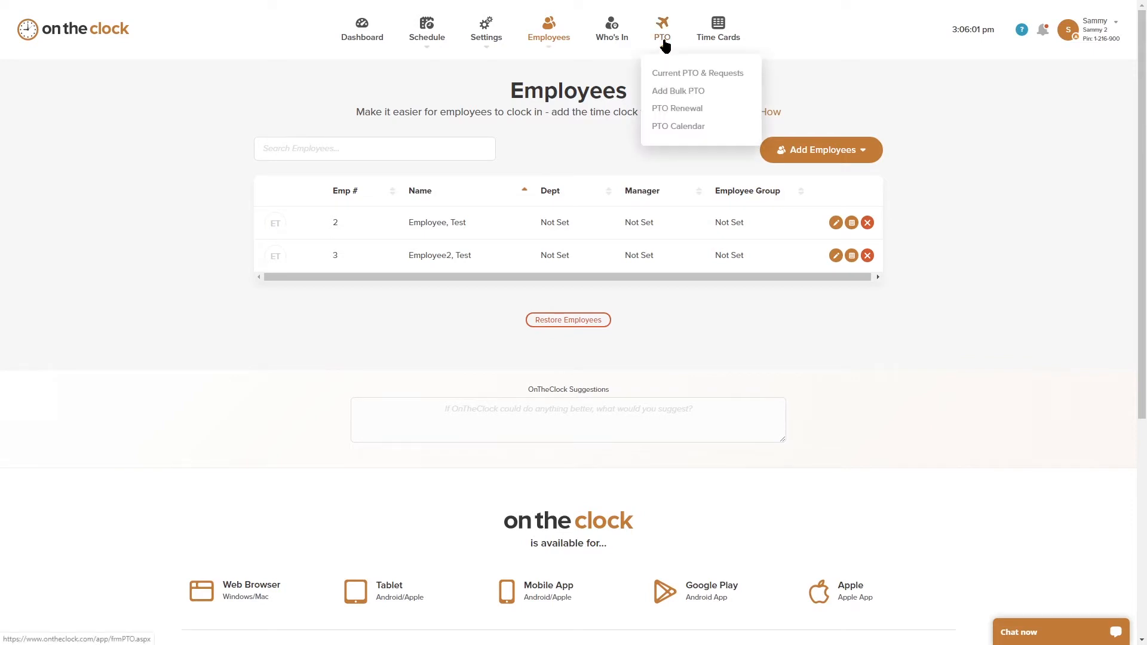
{"action": "left_click", "coordinate": [675, 74]}
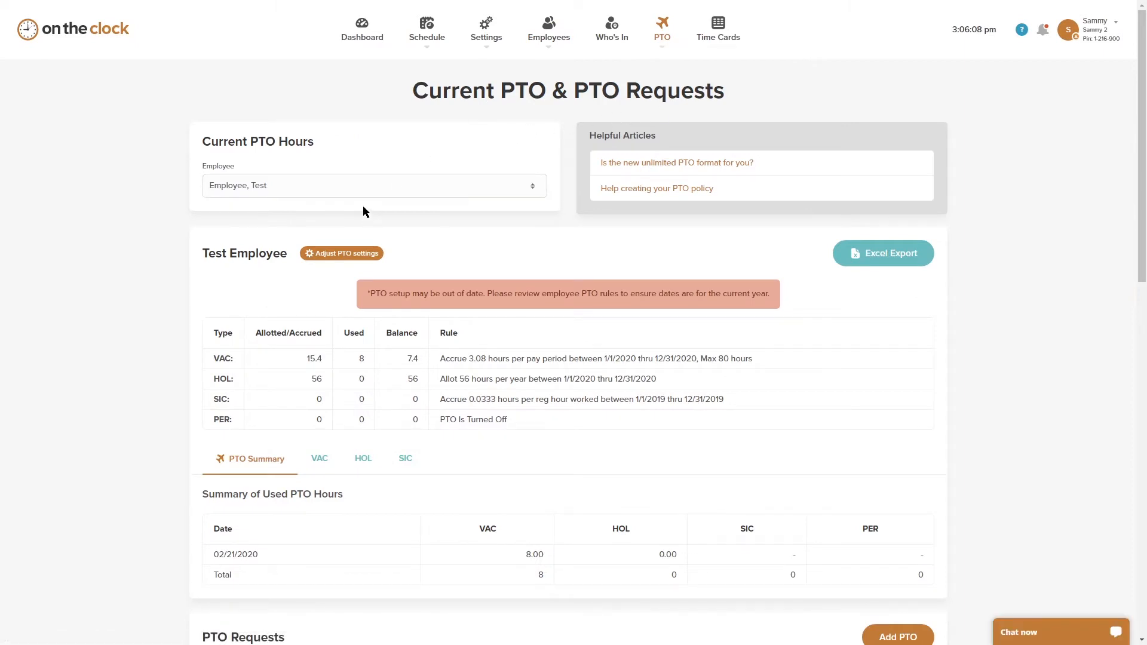
{"action": "scroll", "coordinate": [395, 205], "scroll_direction": "down", "scroll_amount": 1}
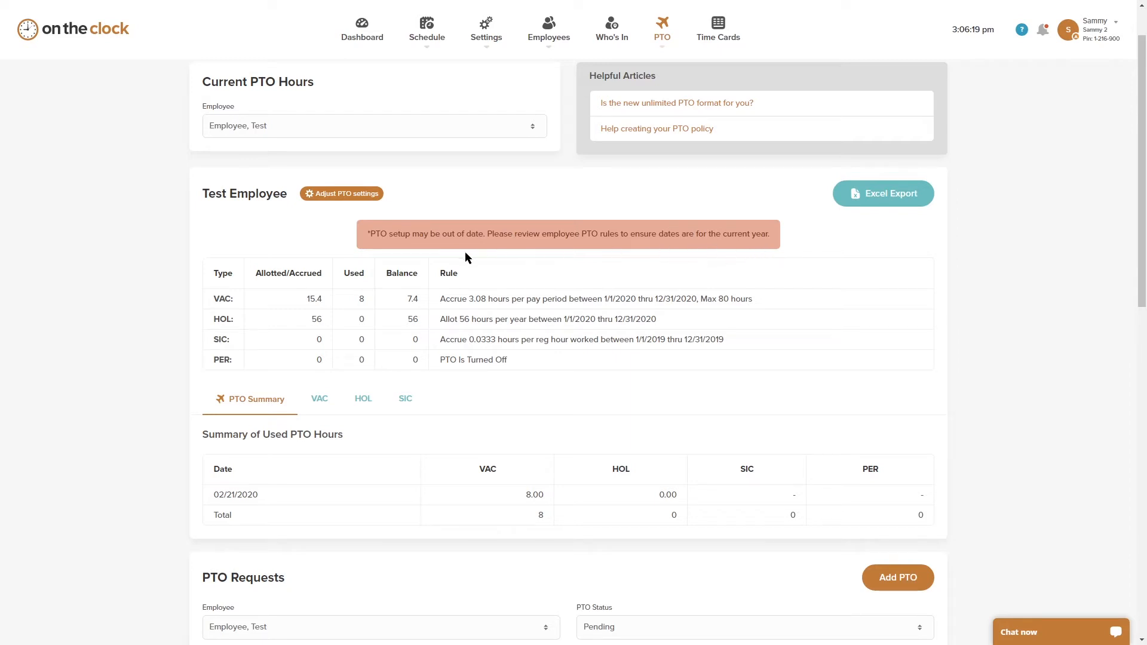
{"action": "scroll", "coordinate": [465, 258], "scroll_direction": "down", "scroll_amount": 2}
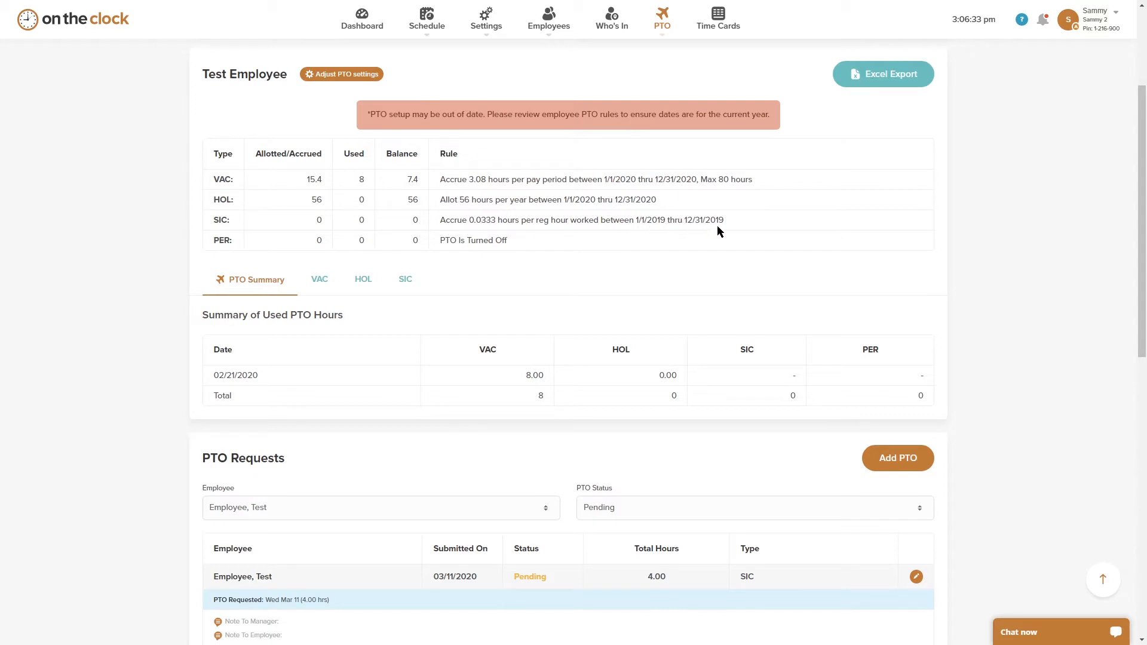
{"action": "scroll", "coordinate": [629, 278], "scroll_direction": "up", "scroll_amount": 3}
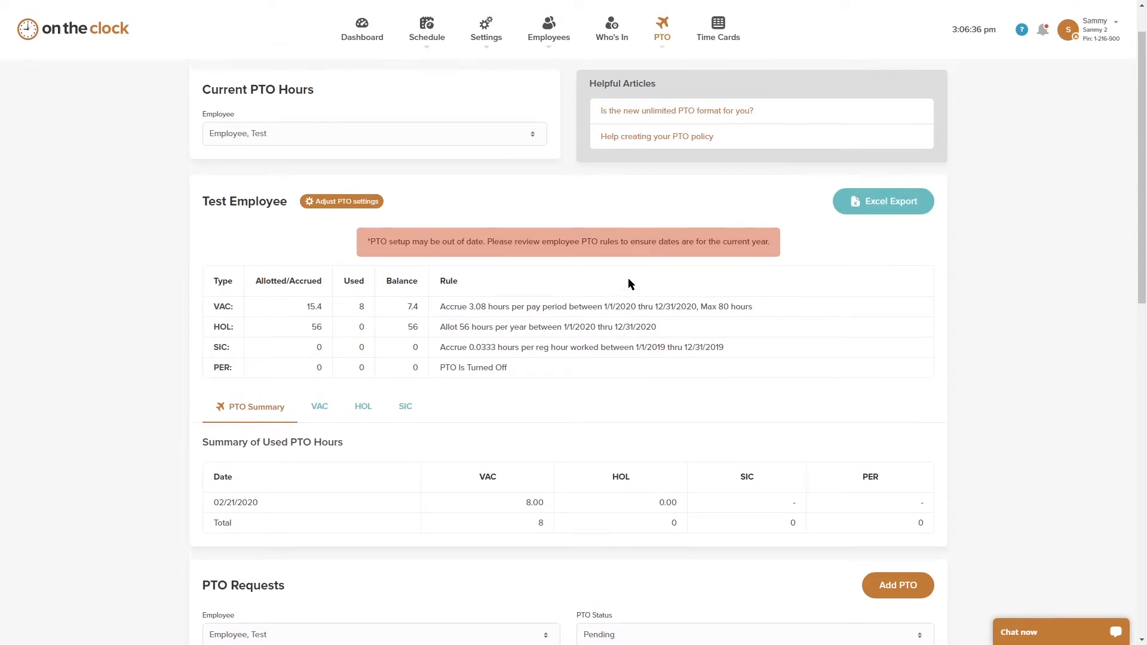
Open PTO Renewal and view the sick PTO results for all employees.
{"action": "mouse_move", "coordinate": [661, 45]}
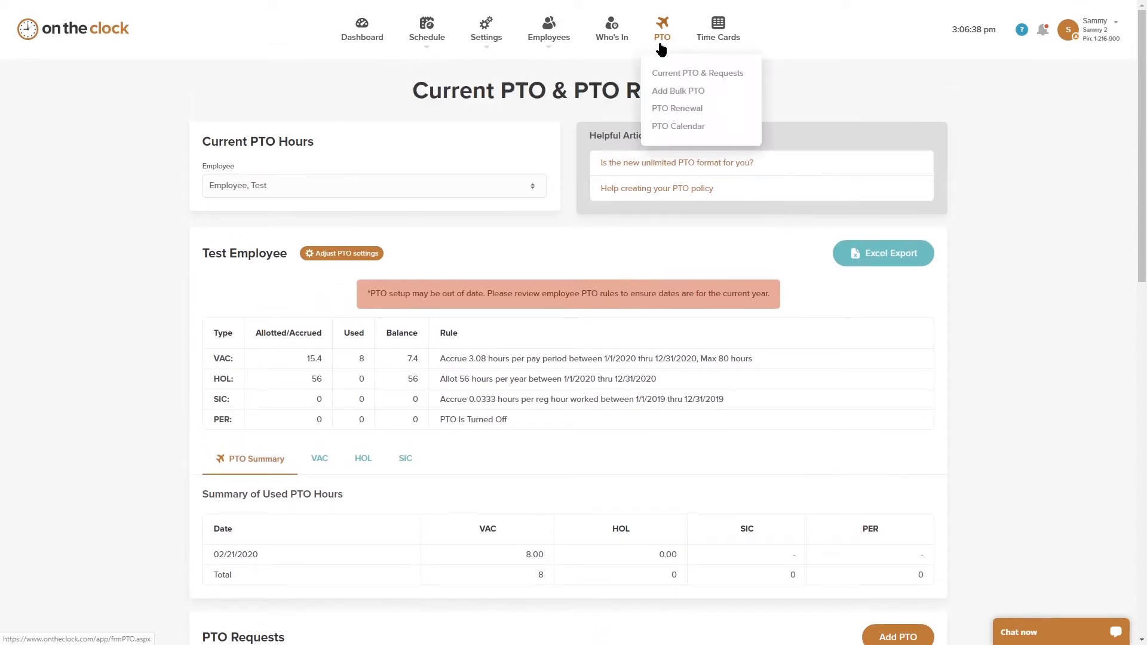
{"action": "left_click", "coordinate": [668, 109]}
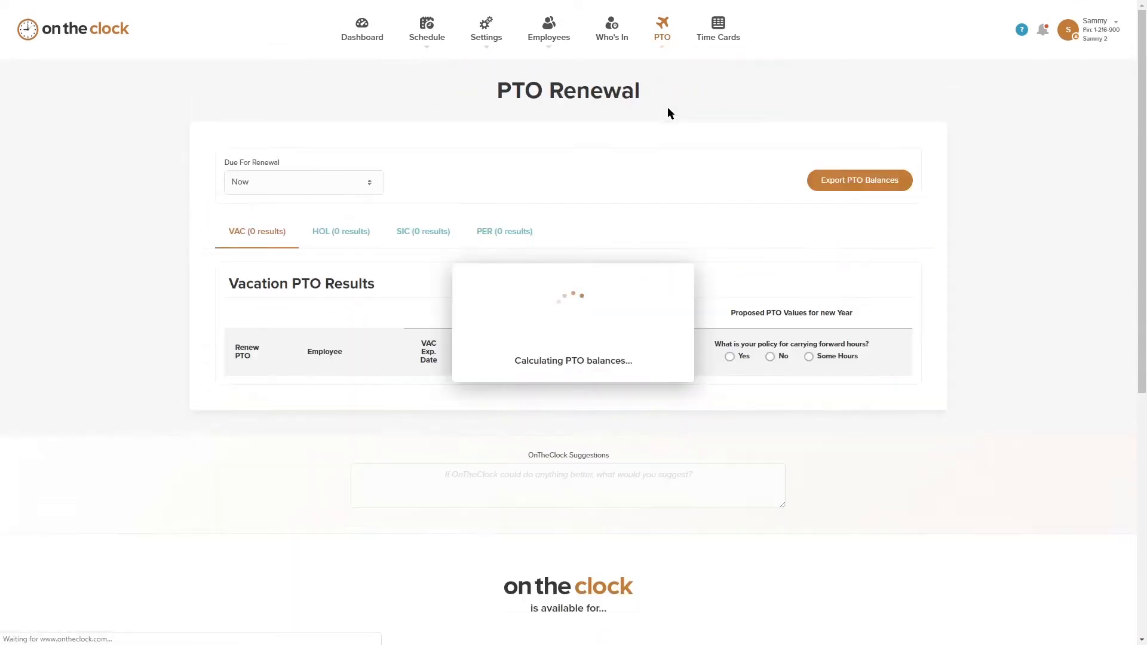
{"action": "left_click", "coordinate": [412, 232]}
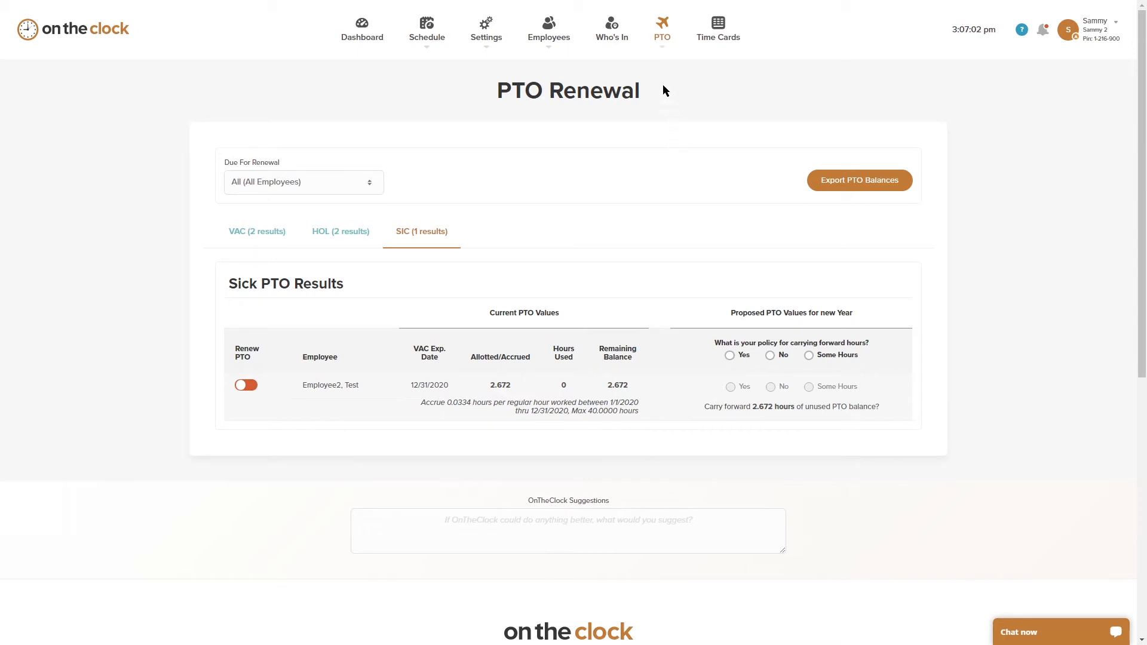
Reopen the test employee's PTO settings and return to the current PTO hours and requests for review.
{"action": "mouse_move", "coordinate": [548, 42]}
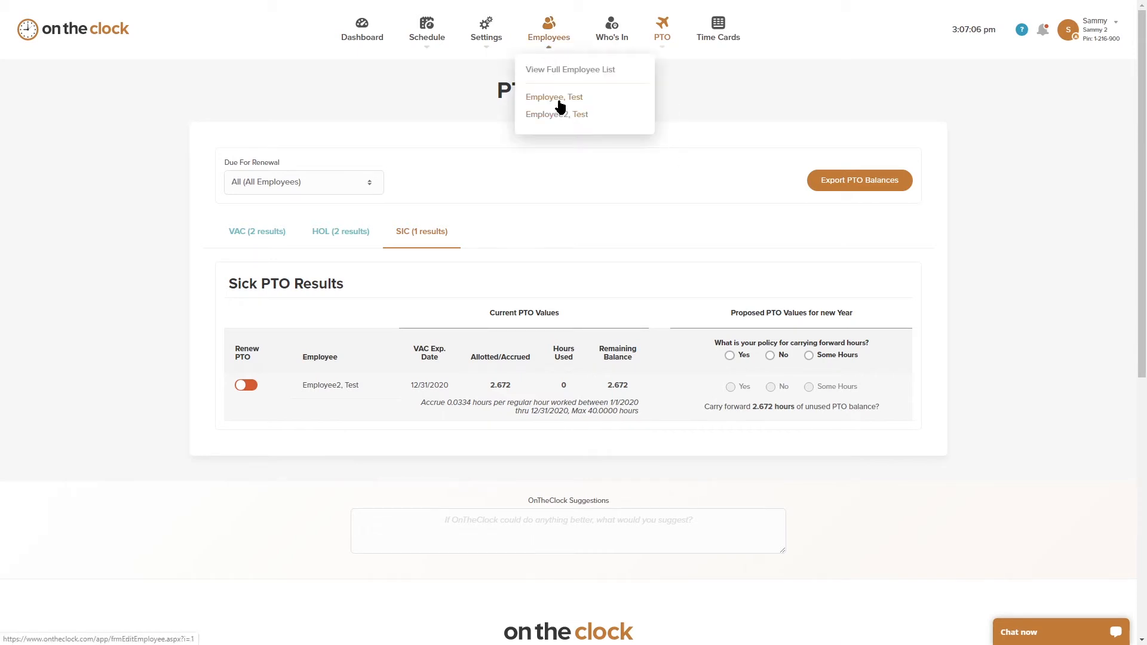
{"action": "left_click", "coordinate": [559, 104]}
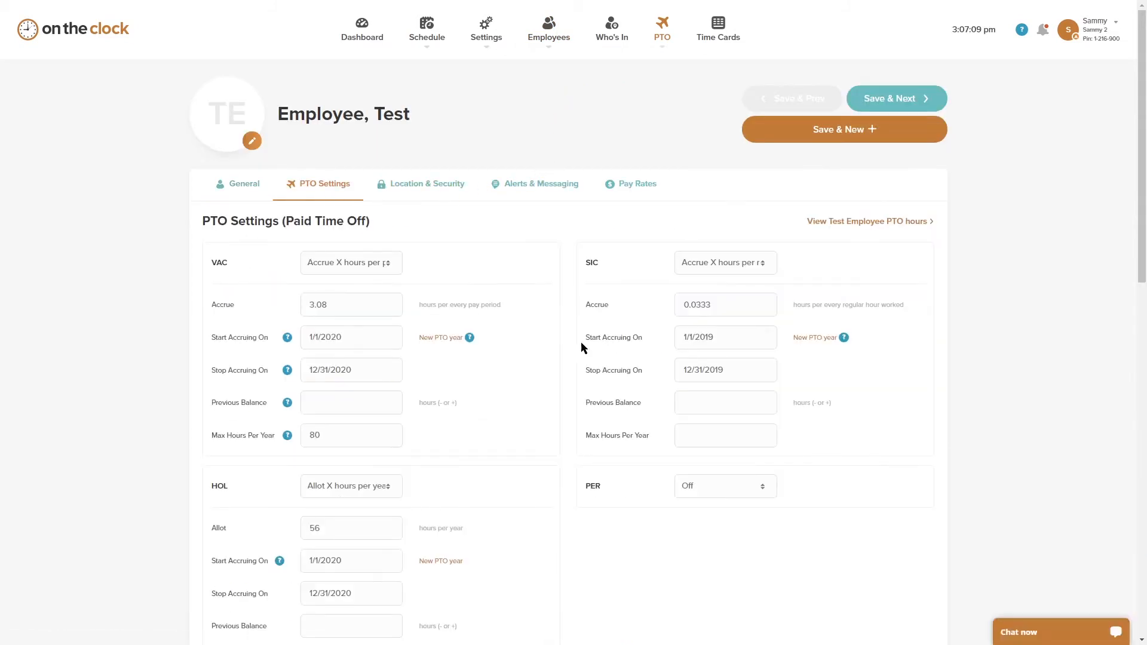
{"action": "left_click", "coordinate": [662, 31]}
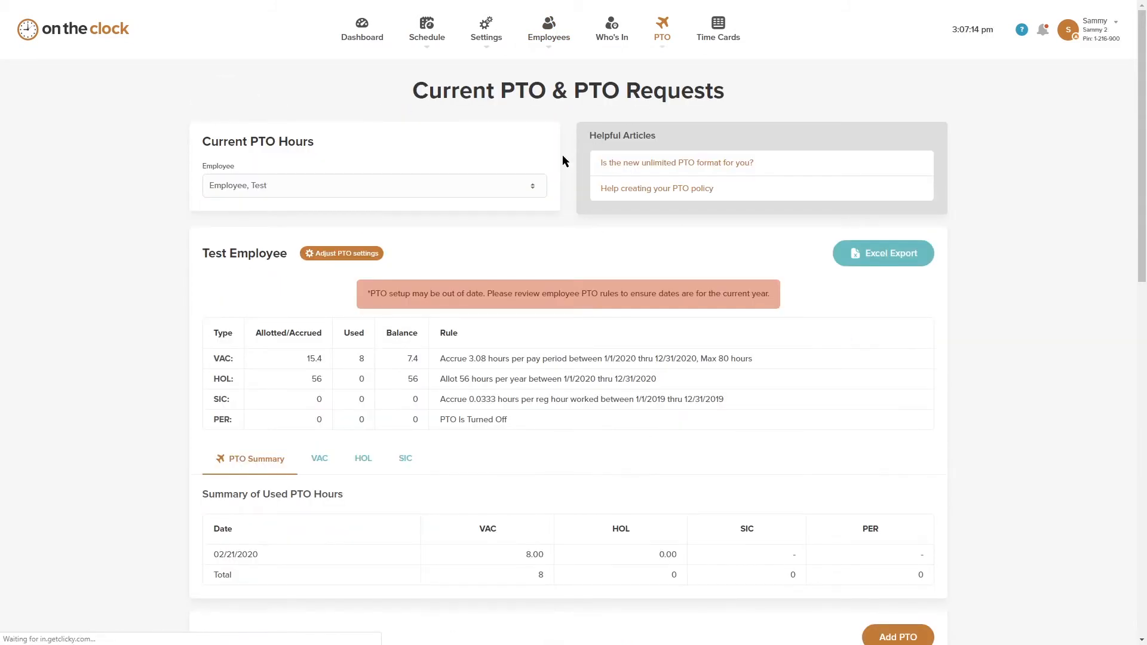
{"action": "scroll", "coordinate": [476, 239], "scroll_direction": "down", "scroll_amount": 1}
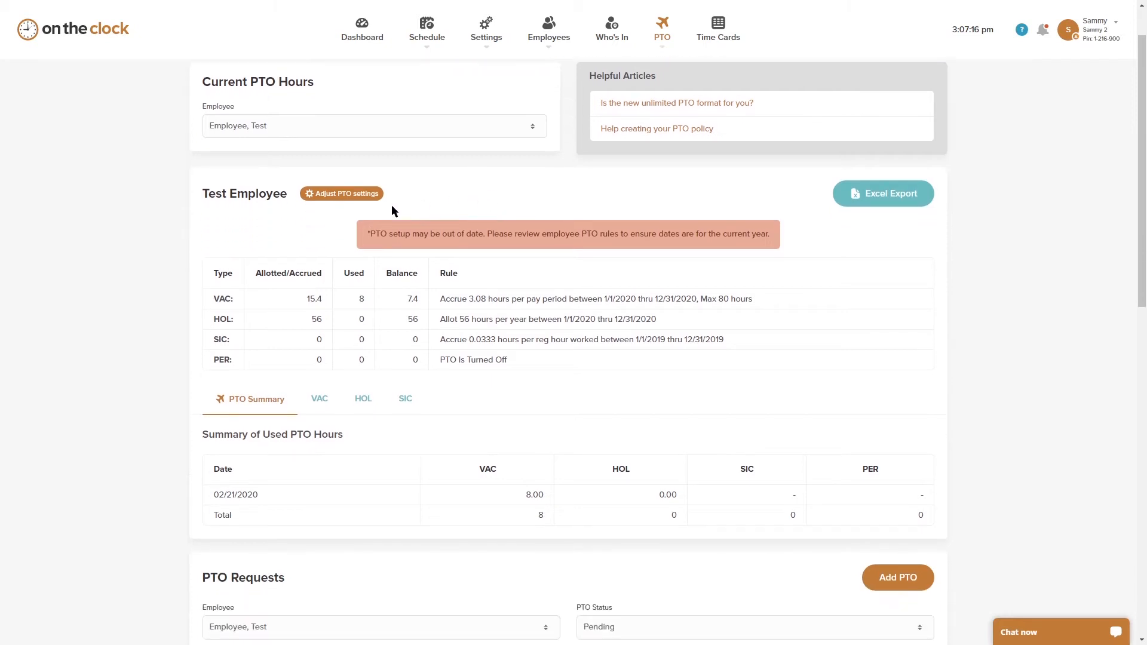
Open the test employee's PTO settings and set the SIC accrual start date to 1/1/2020.
{"action": "left_click", "coordinate": [347, 196]}
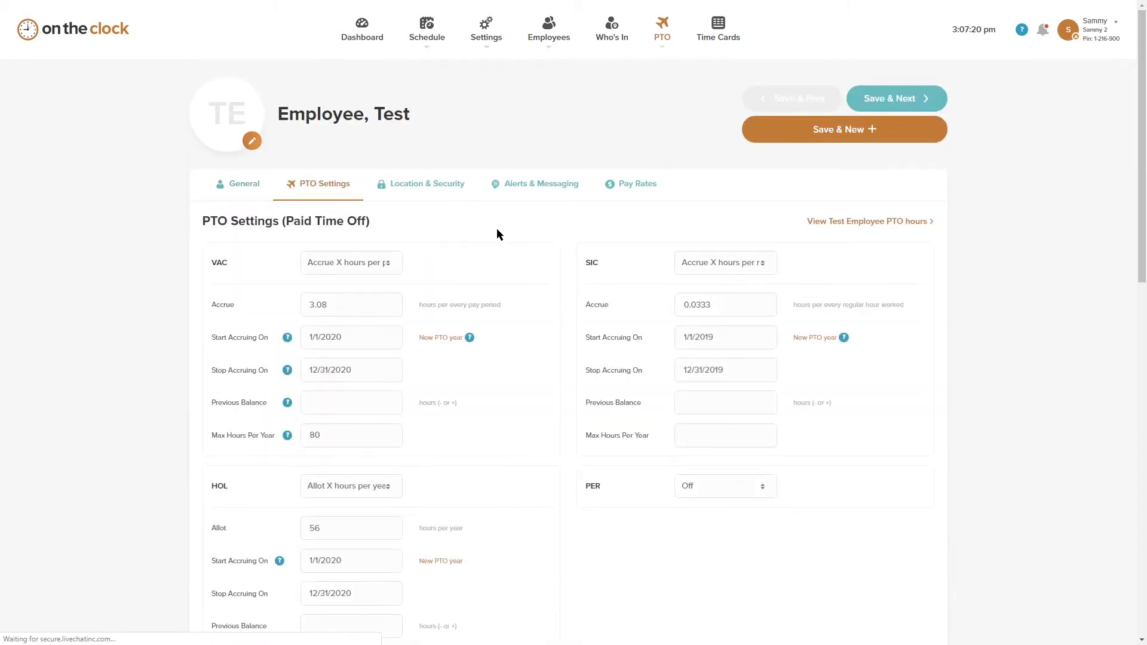
{"action": "scroll", "coordinate": [497, 230], "scroll_direction": "down", "scroll_amount": 1}
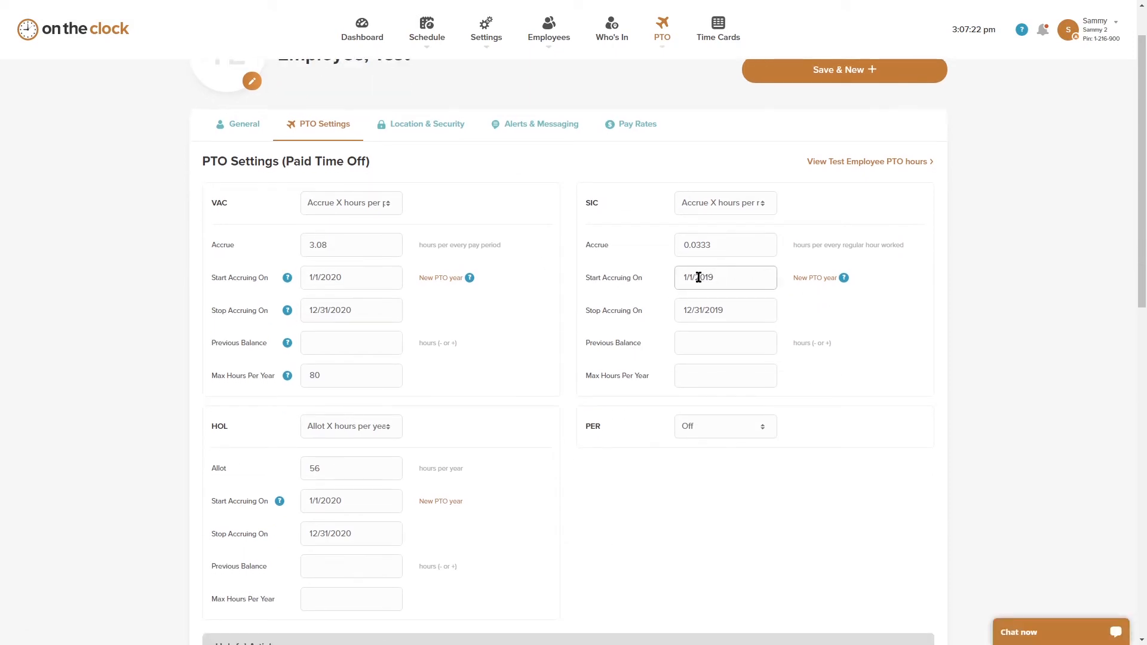
{"action": "left_click_drag", "start_coordinate": [695, 277], "coordinate": [710, 277]}
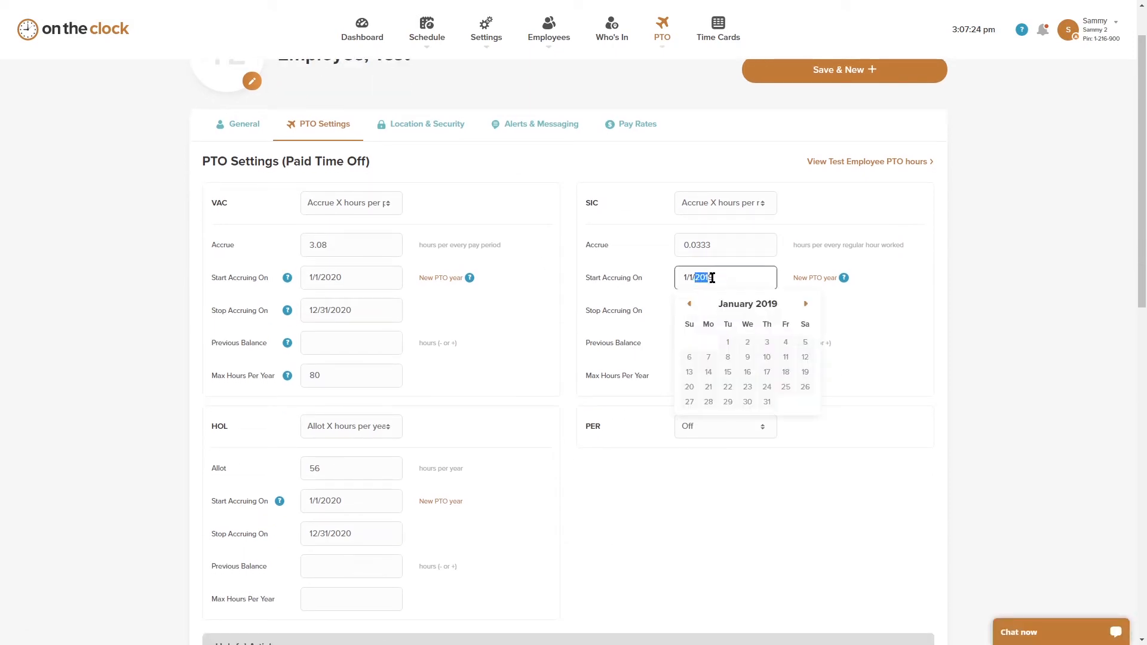
{"action": "type", "text": "2020"}
{"action": "left_click", "coordinate": [650, 282]}
{"action": "left_click", "coordinate": [740, 318]}
{"action": "left_click", "coordinate": [620, 263]}
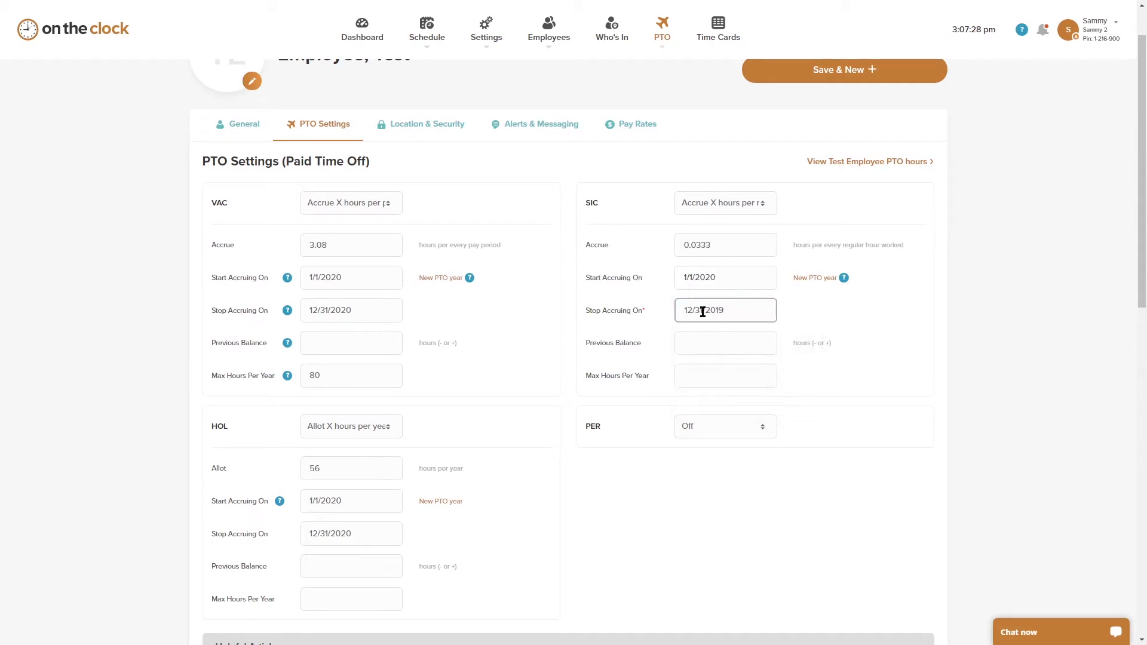
Set the SIC accrual stop date to 12/31/2020 and save the test employee's PTO settings.
{"action": "left_click_drag", "start_coordinate": [705, 310], "coordinate": [730, 310]}
{"action": "type", "text": "2020"}
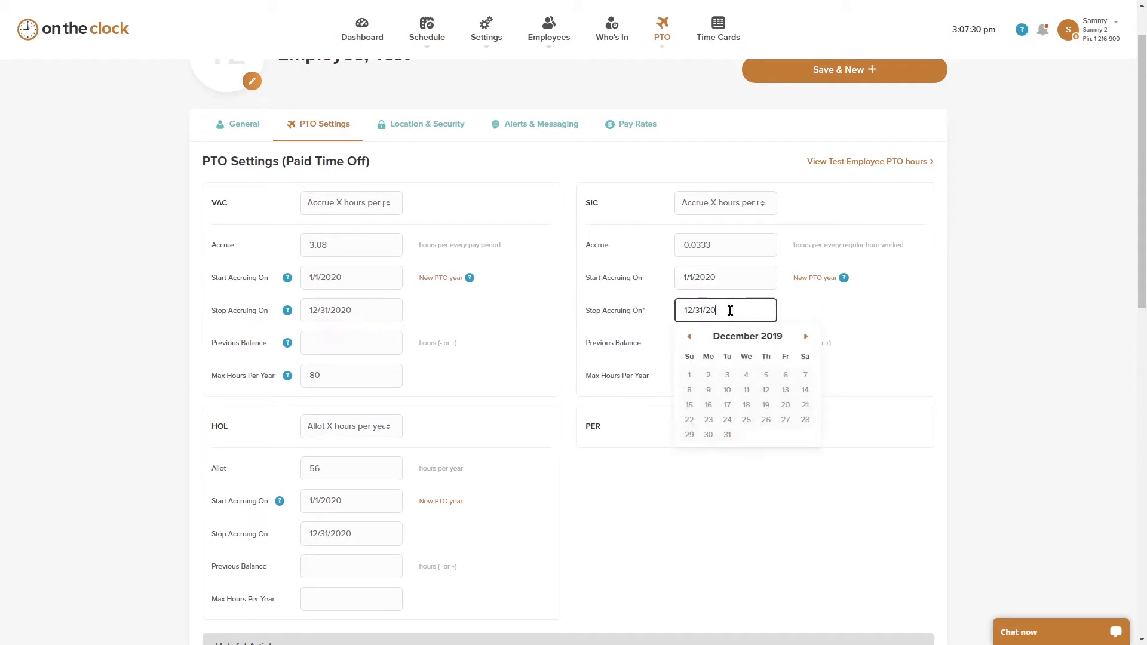
{"action": "left_click", "coordinate": [787, 310]}
{"action": "scroll", "coordinate": [787, 305], "scroll_direction": "up", "scroll_amount": 1}
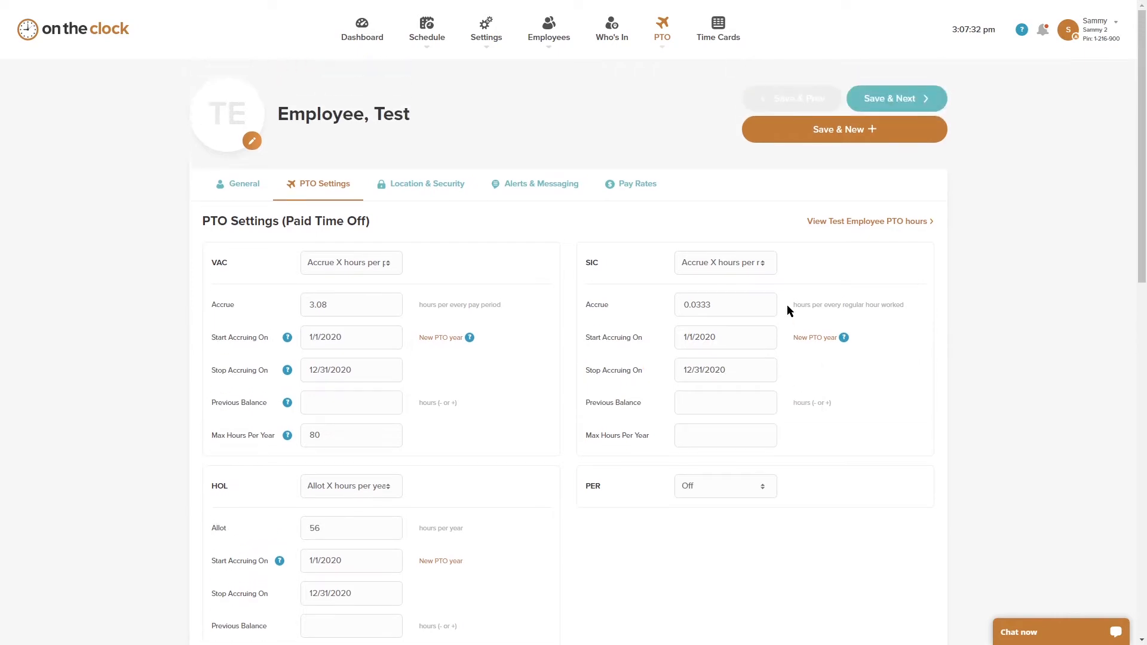
{"action": "scroll", "coordinate": [780, 335], "scroll_direction": "down", "scroll_amount": 6}
{"action": "left_click", "coordinate": [566, 458]}
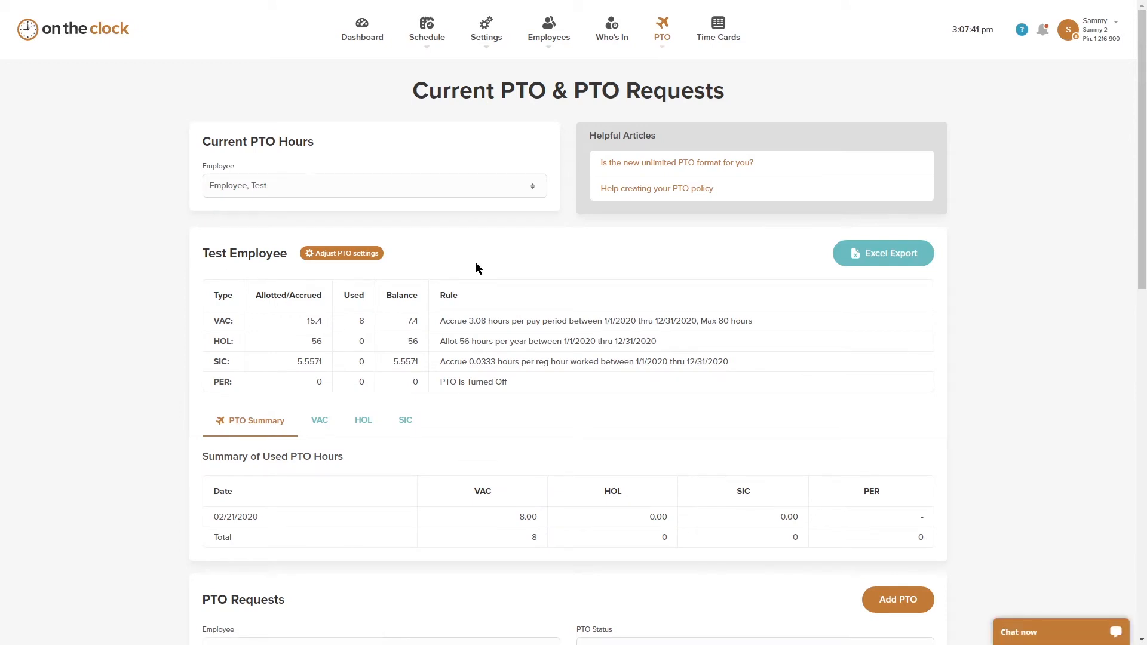
Review the test employee's balances, accrual rules and used hours, and open the pending SIC request for editing.
{"action": "scroll", "coordinate": [476, 263], "scroll_direction": "down", "scroll_amount": 1}
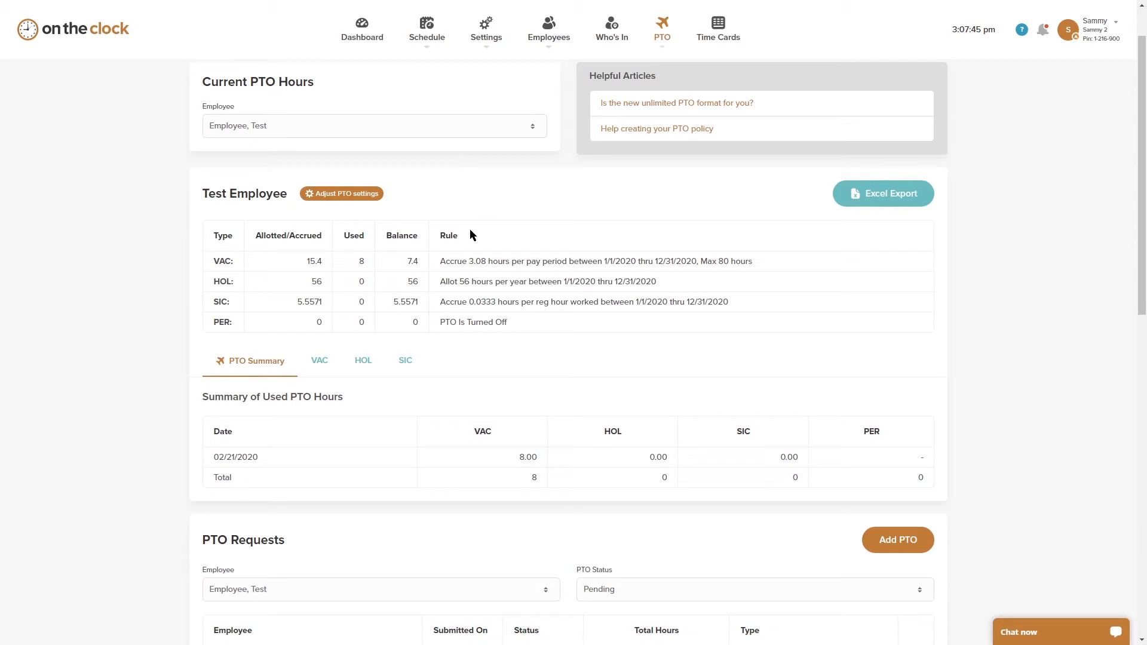
{"action": "scroll", "coordinate": [429, 203], "scroll_direction": "down", "scroll_amount": 2}
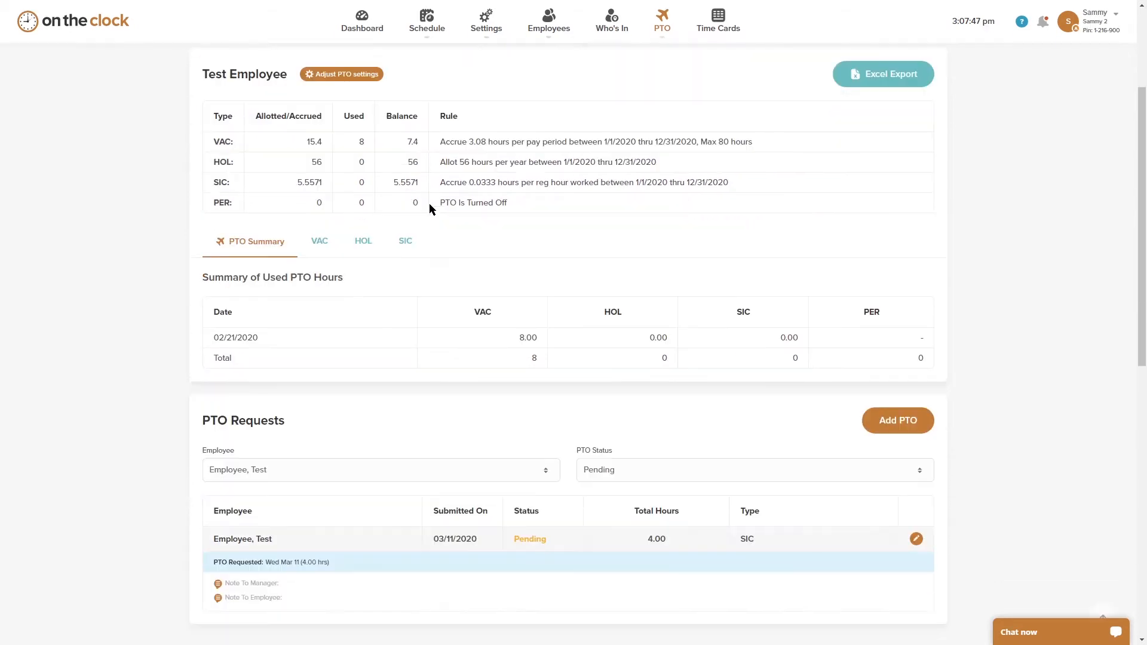
{"action": "scroll", "coordinate": [429, 203], "scroll_direction": "down", "scroll_amount": 4}
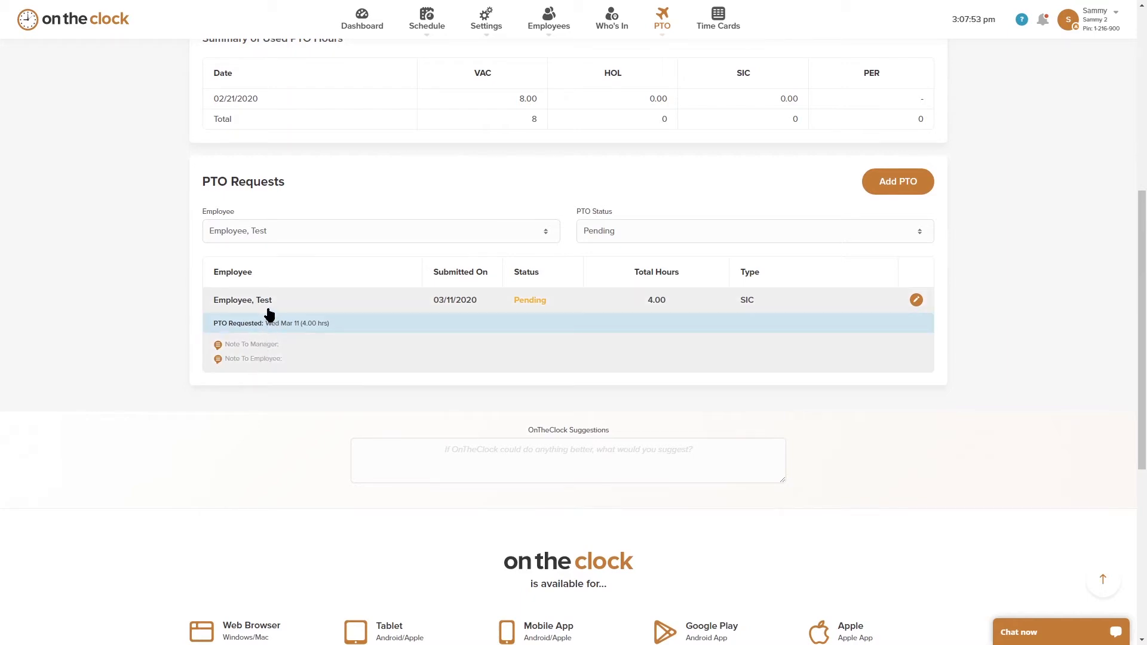
{"action": "left_click", "coordinate": [917, 300]}
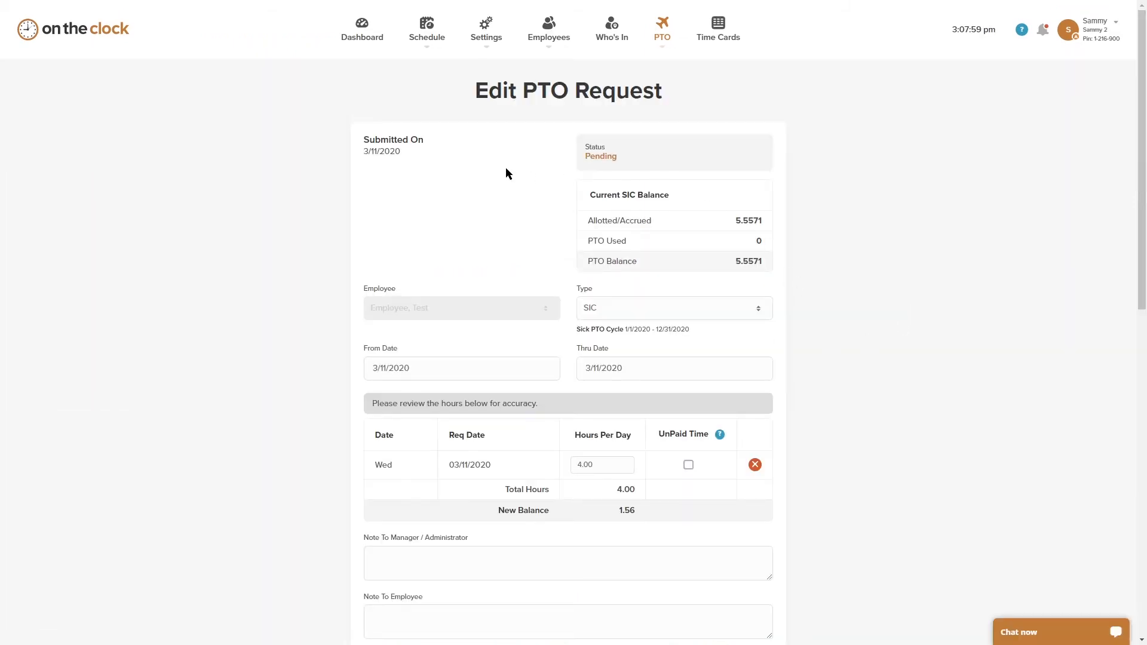
{"action": "scroll", "coordinate": [502, 175], "scroll_direction": "down", "scroll_amount": 1}
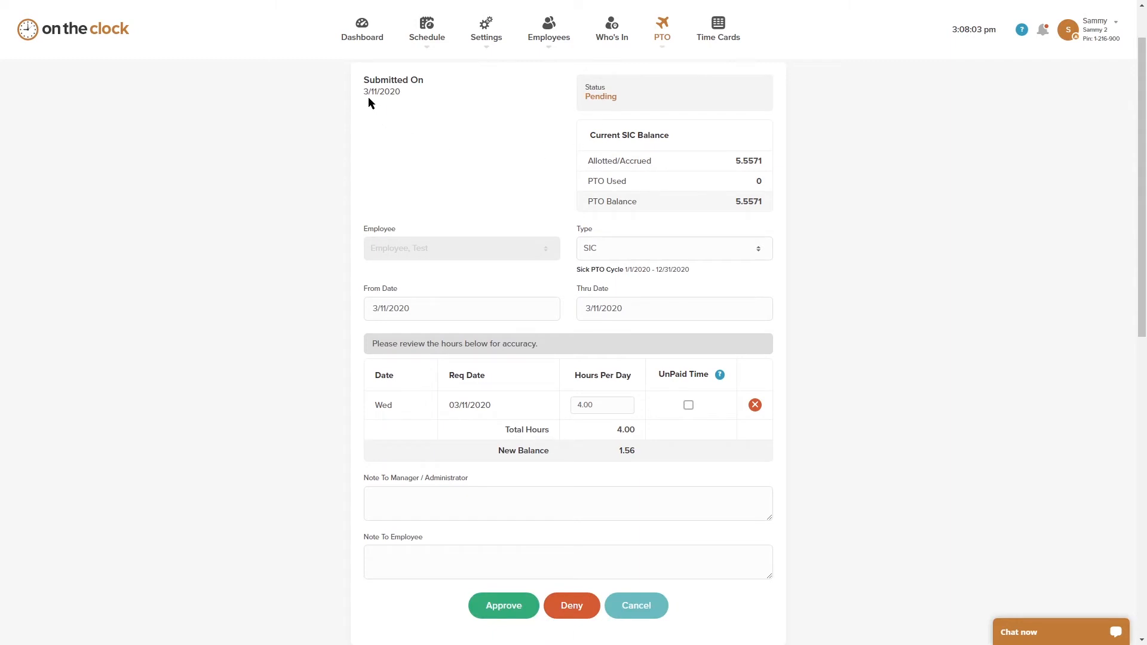
{"action": "scroll", "coordinate": [426, 197], "scroll_direction": "down", "scroll_amount": 2}
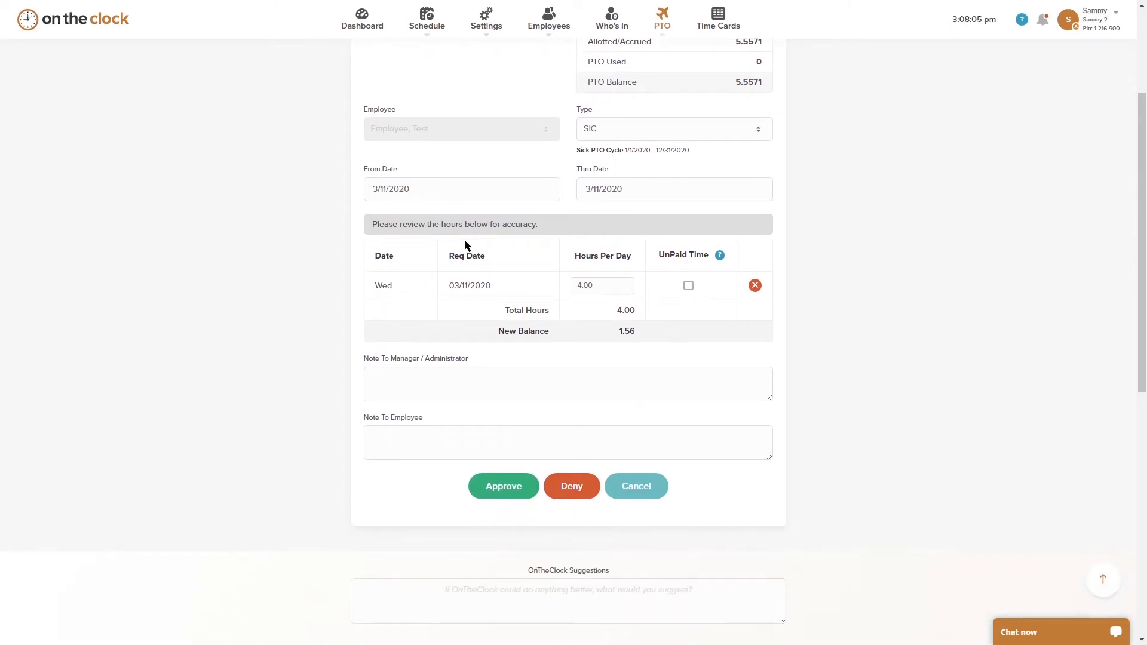
Examine the request's hours per day, unpaid time option and note fields, and leave it without approving or denying.
{"action": "left_click", "coordinate": [609, 287]}
{"action": "scroll", "coordinate": [530, 352], "scroll_direction": "down", "scroll_amount": 1}
{"action": "left_click", "coordinate": [689, 227]}
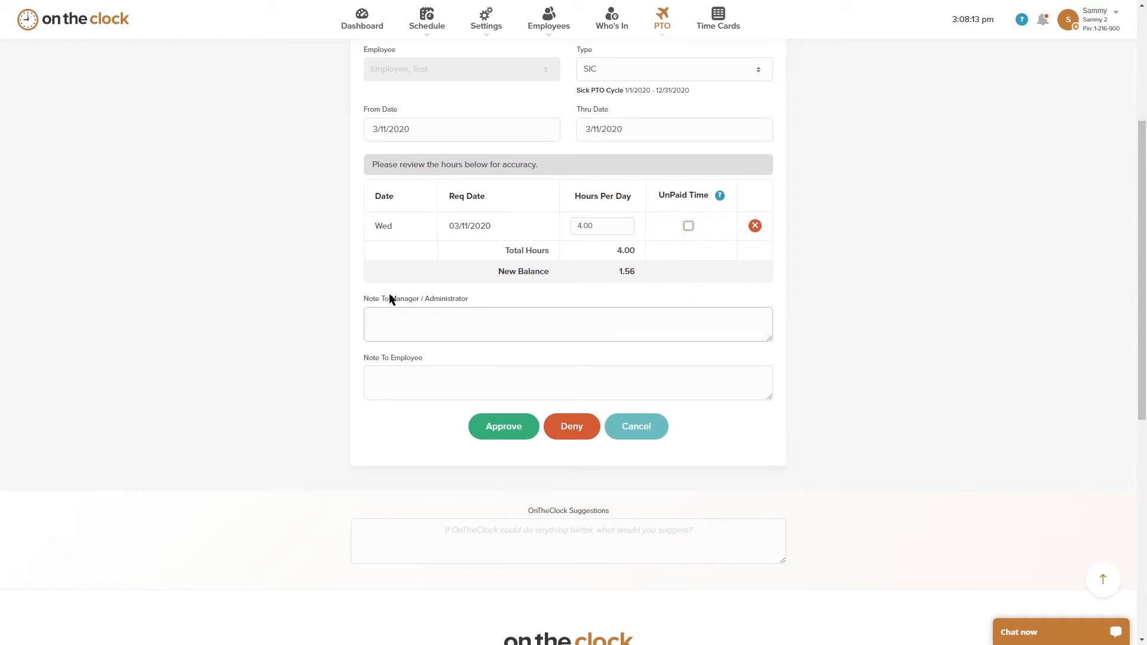
{"action": "scroll", "coordinate": [398, 335], "scroll_direction": "down", "scroll_amount": 1}
{"action": "left_click", "coordinate": [399, 331]}
{"action": "left_click", "coordinate": [415, 362]}
{"action": "scroll", "coordinate": [631, 503], "scroll_direction": "up", "scroll_amount": 2}
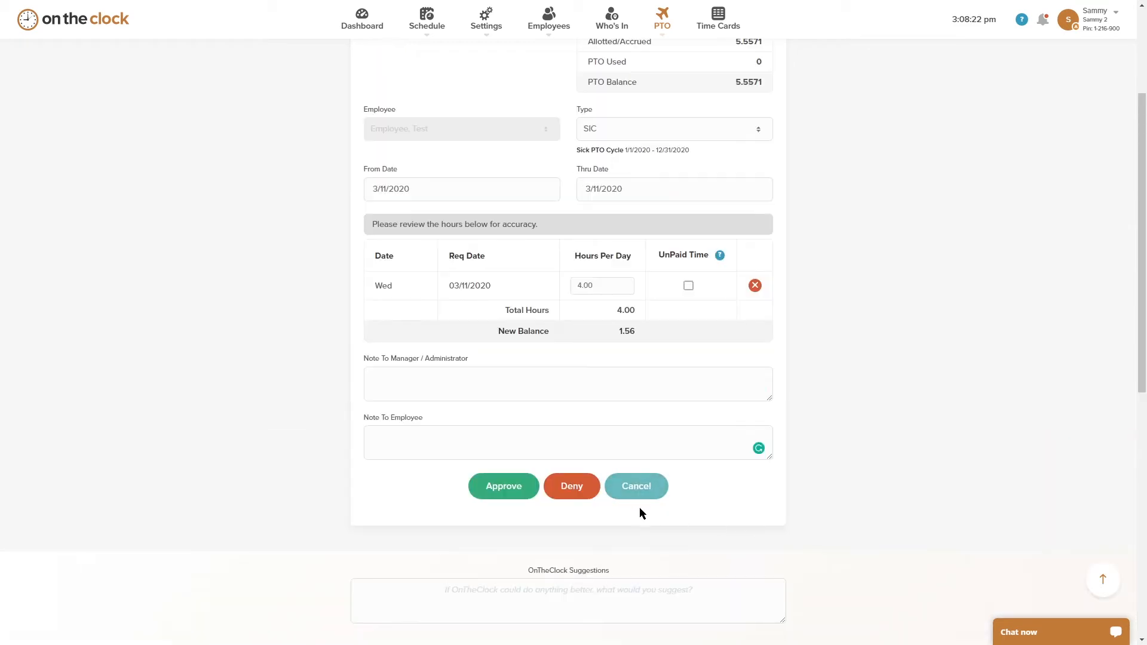
{"action": "left_click", "coordinate": [647, 494]}
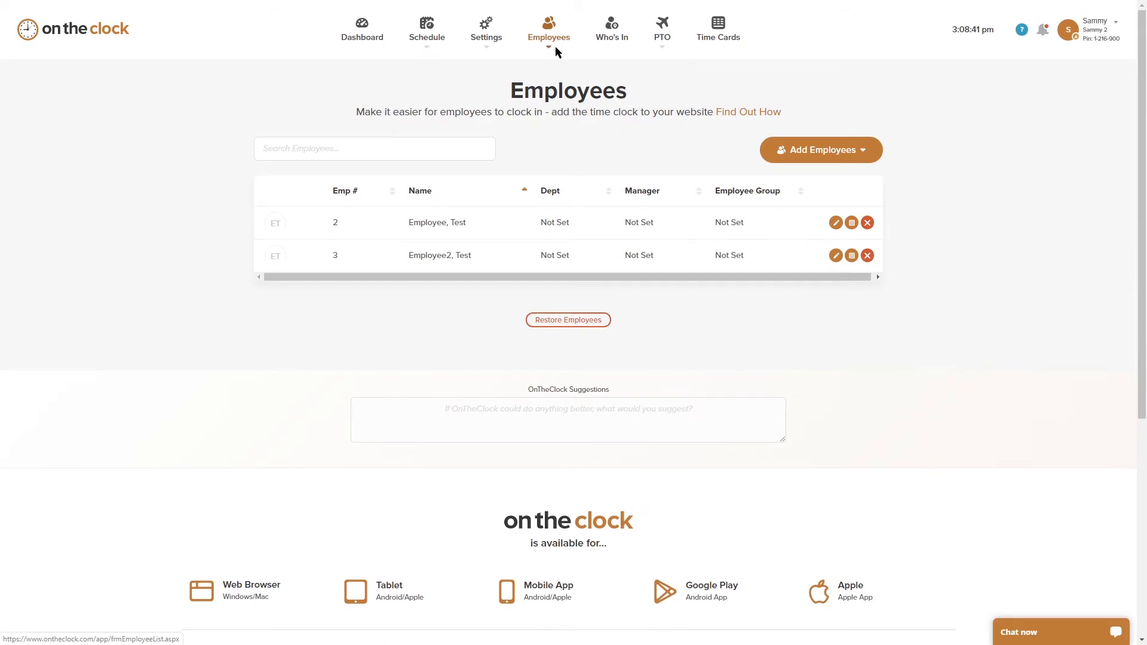
Open PTO Renewal and set Due For Renewal to All (All Employees) to view the vacation results.
{"action": "mouse_move", "coordinate": [663, 40]}
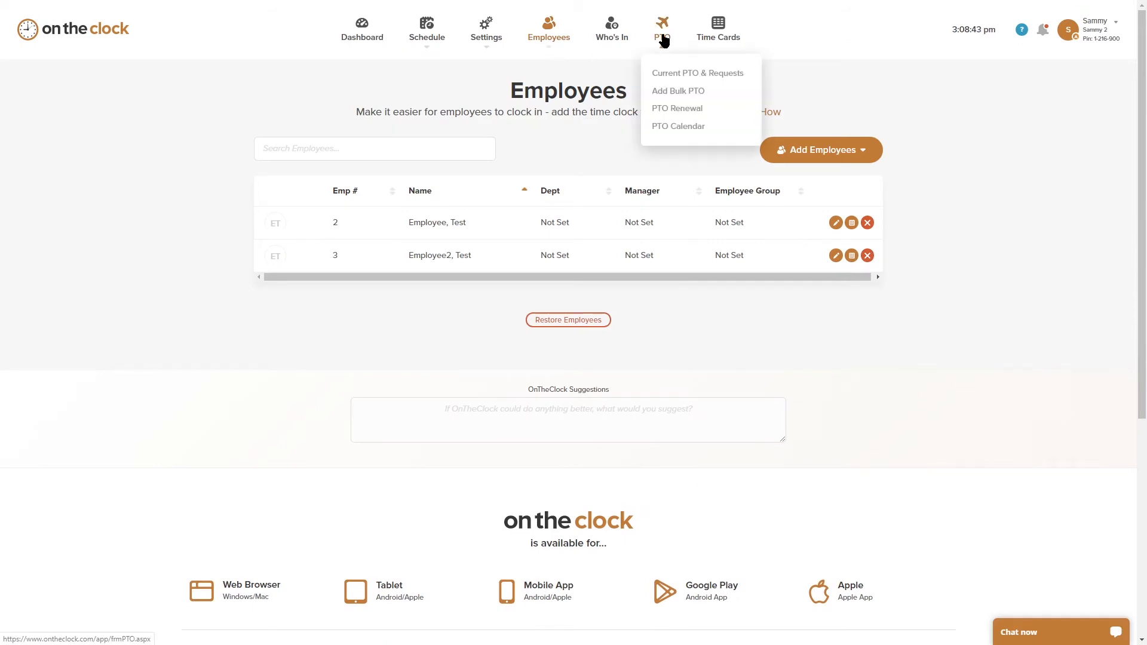
{"action": "left_click", "coordinate": [685, 110]}
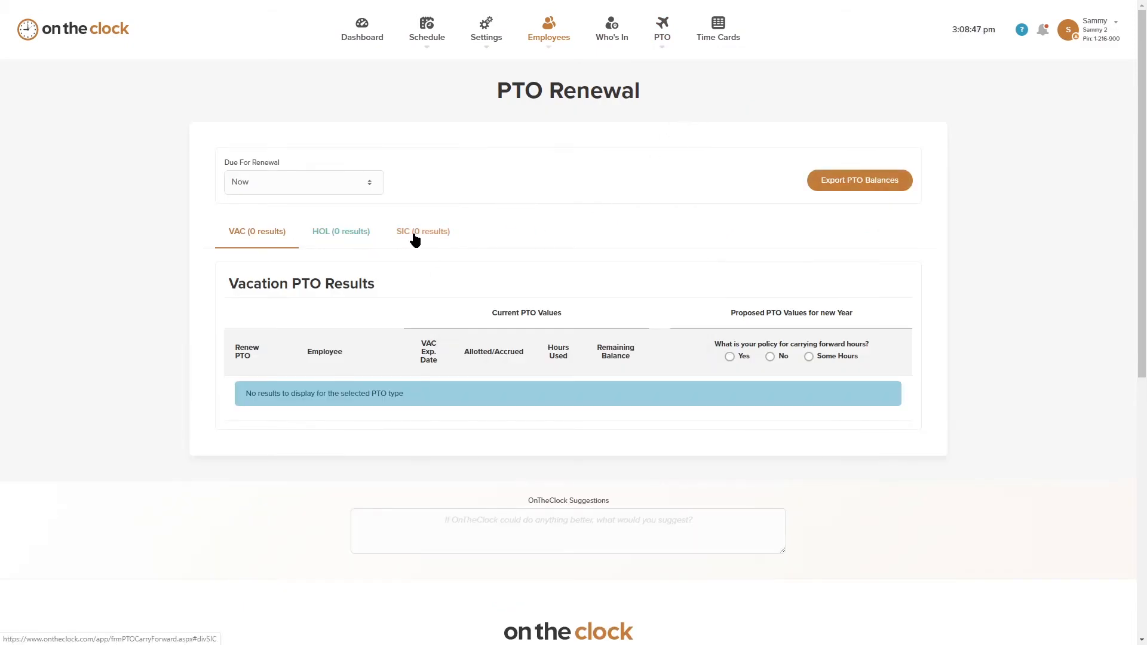
{"action": "left_click", "coordinate": [364, 185]}
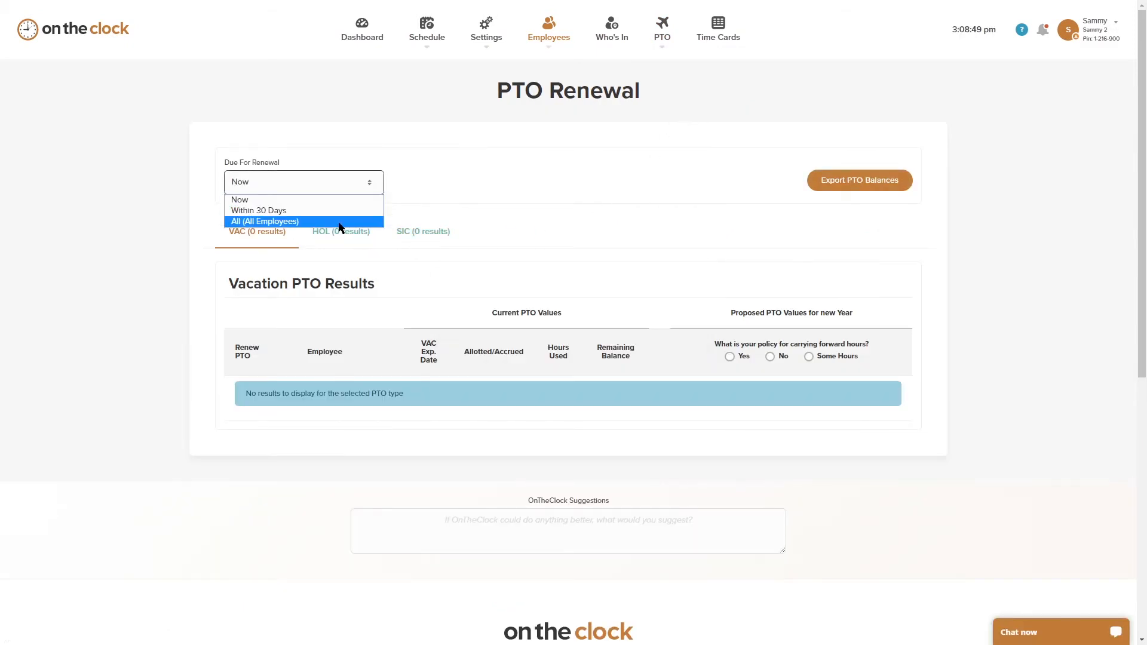
{"action": "left_click", "coordinate": [343, 220]}
{"action": "scroll", "coordinate": [443, 308], "scroll_direction": "down", "scroll_amount": 2}
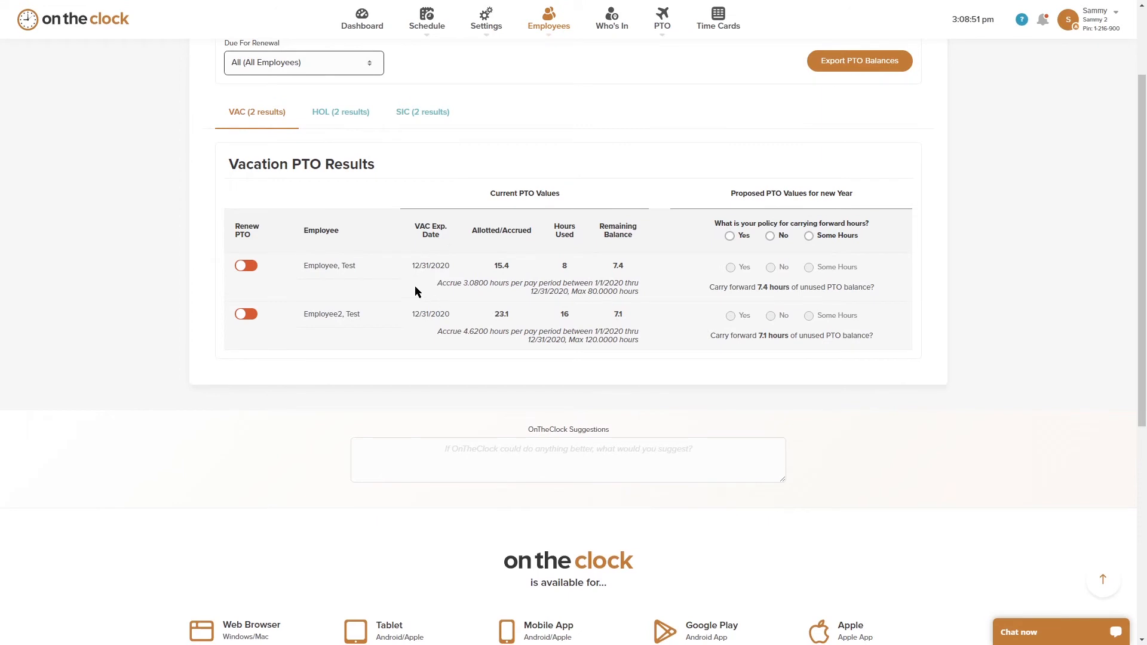
Set the vacation carry-forward policy to Yes, enable renewal for the first test employee and try to roll forward vacation PTO.
{"action": "left_click", "coordinate": [729, 236]}
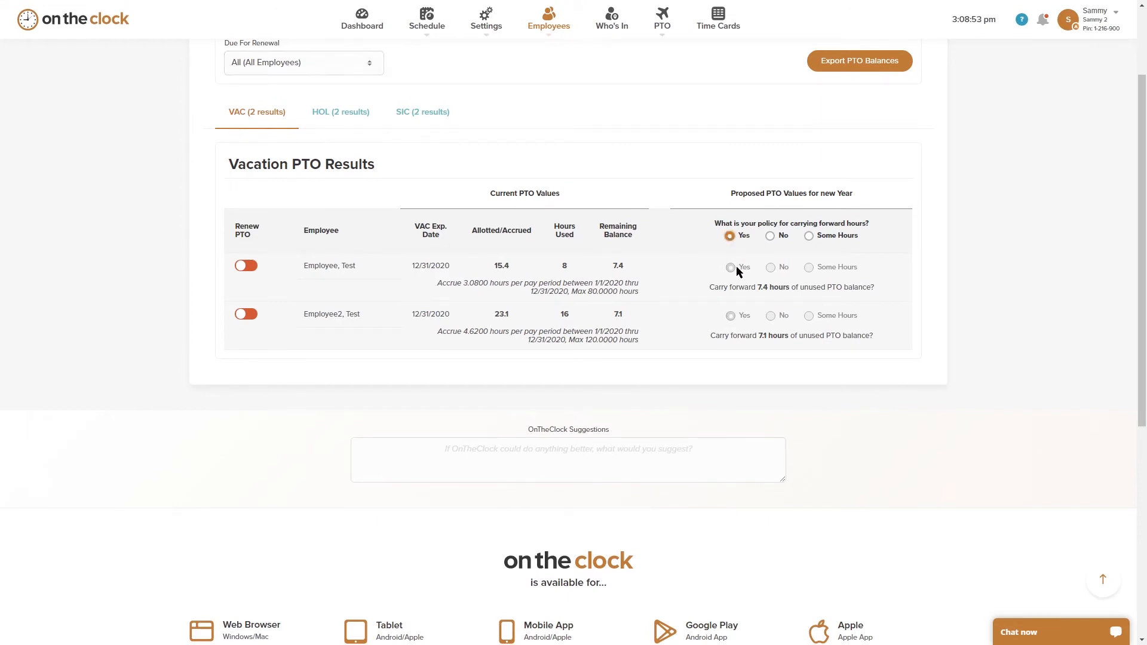
{"action": "left_click", "coordinate": [245, 267]}
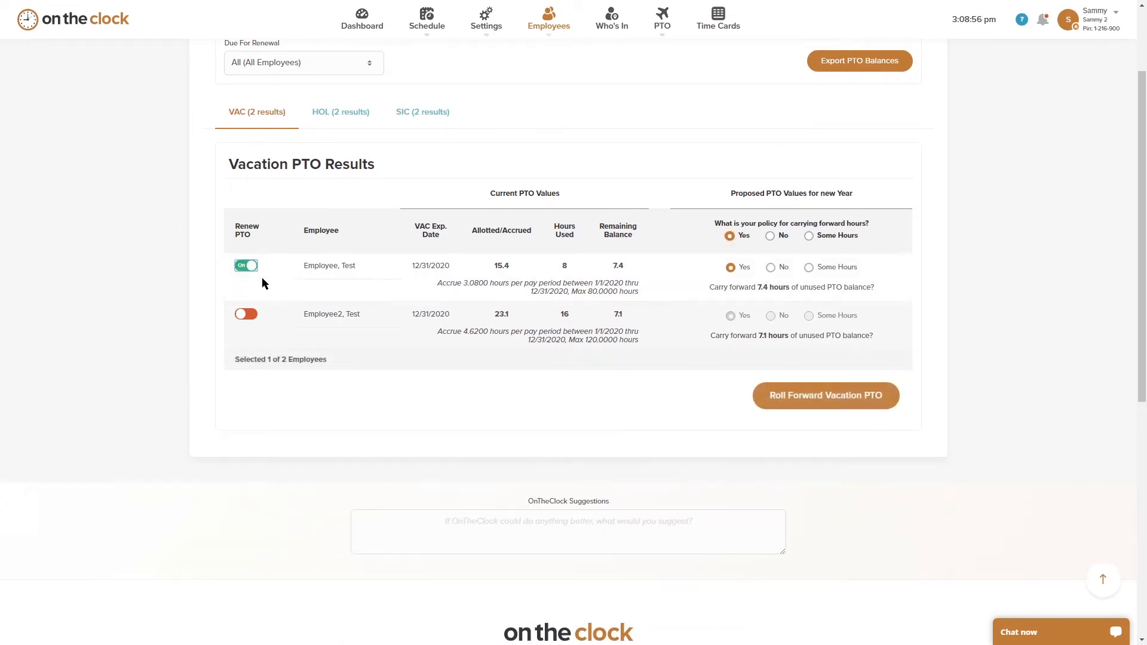
{"action": "left_click", "coordinate": [824, 396]}
Open the PTO Calendar and examine the March 2020 requests and the available month choices.
{"action": "mouse_move", "coordinate": [661, 50]}
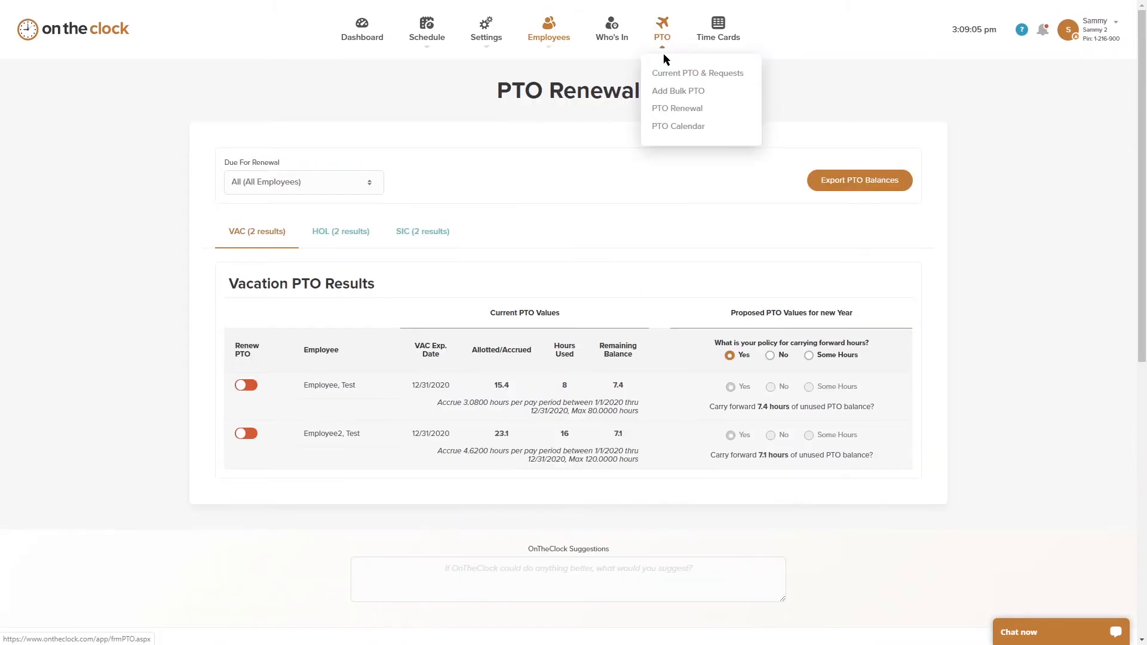
{"action": "left_click", "coordinate": [681, 127]}
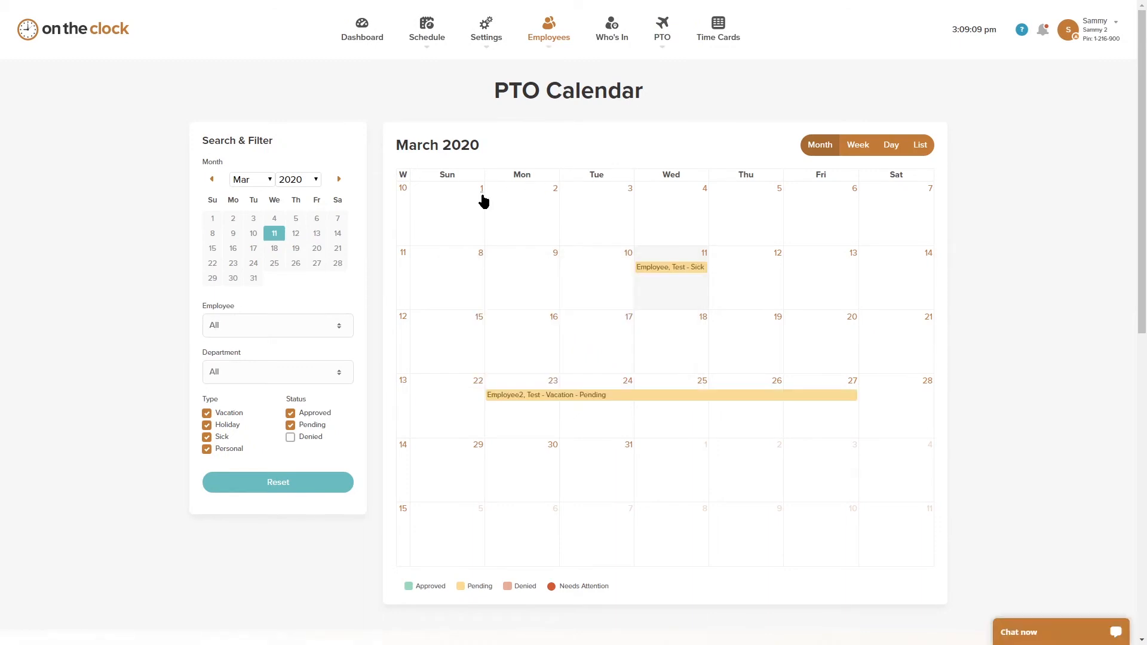
{"action": "scroll", "coordinate": [483, 199], "scroll_direction": "down", "scroll_amount": 1}
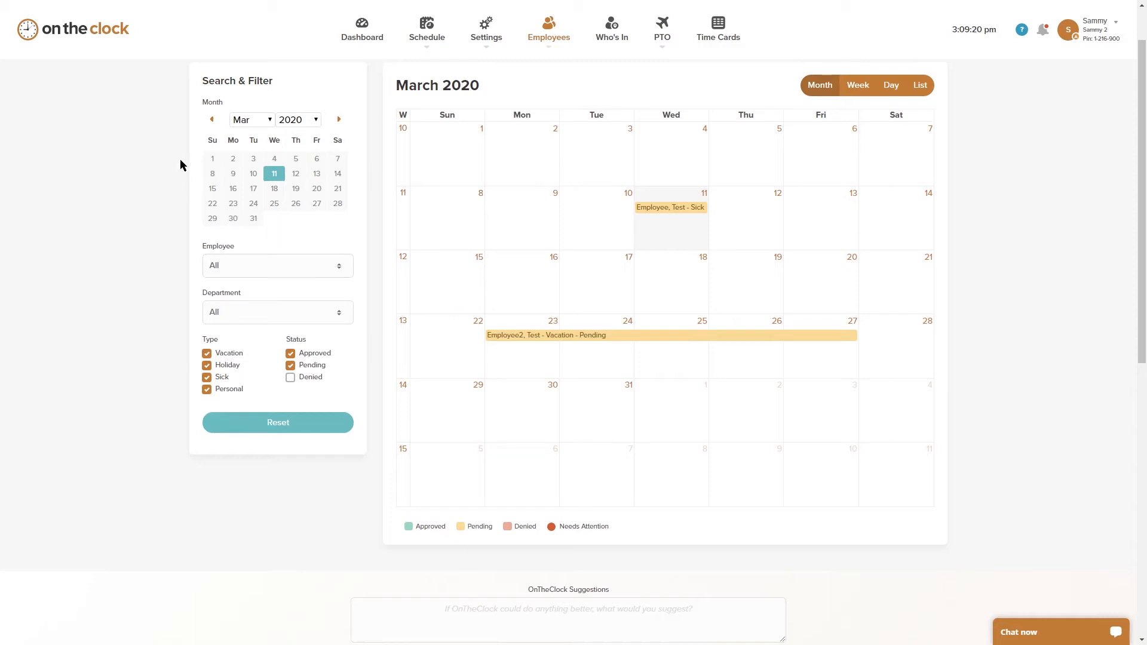
{"action": "left_click", "coordinate": [270, 120]}
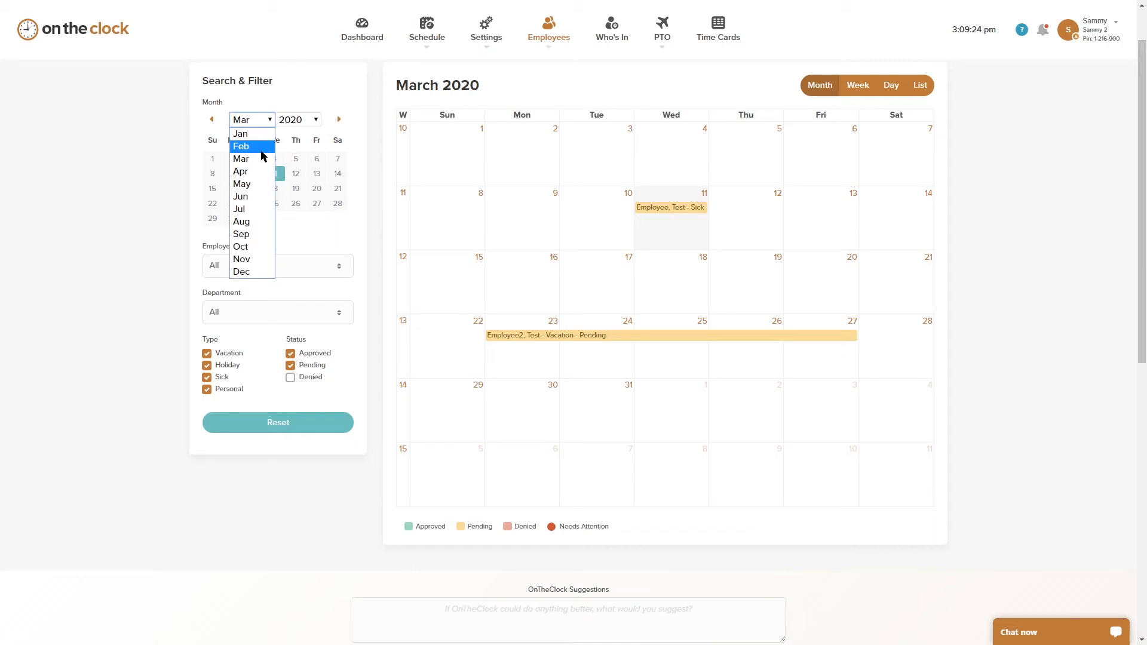
{"action": "left_click", "coordinate": [298, 241]}
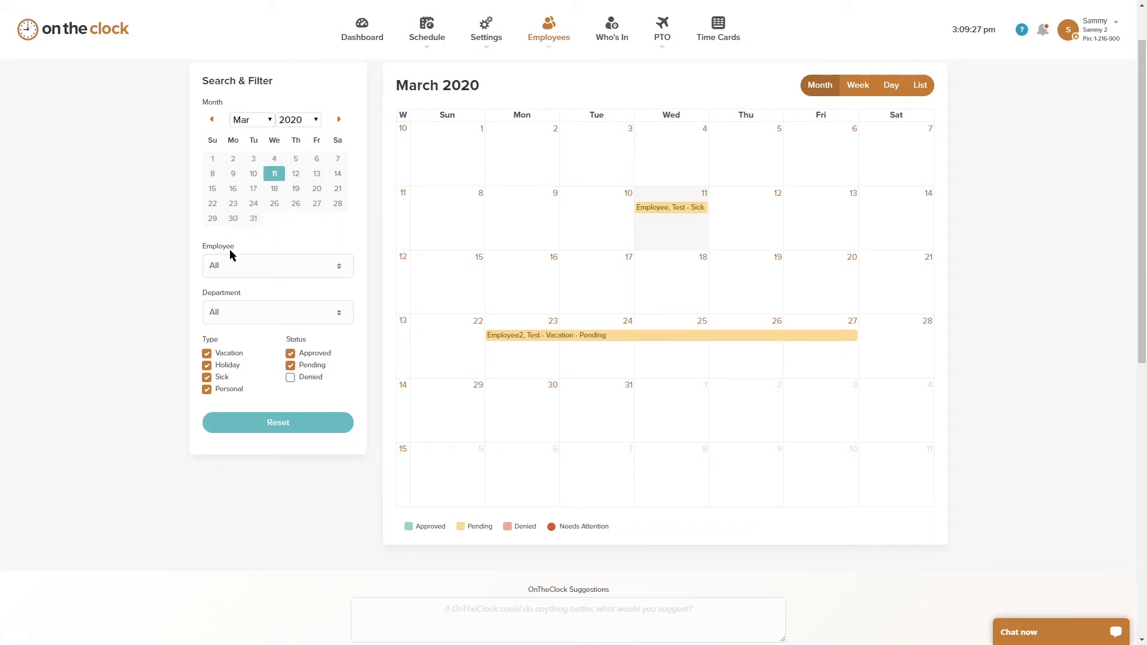
Filter the PTO Calendar to the first test employee and check the department filter.
{"action": "left_click", "coordinate": [324, 268]}
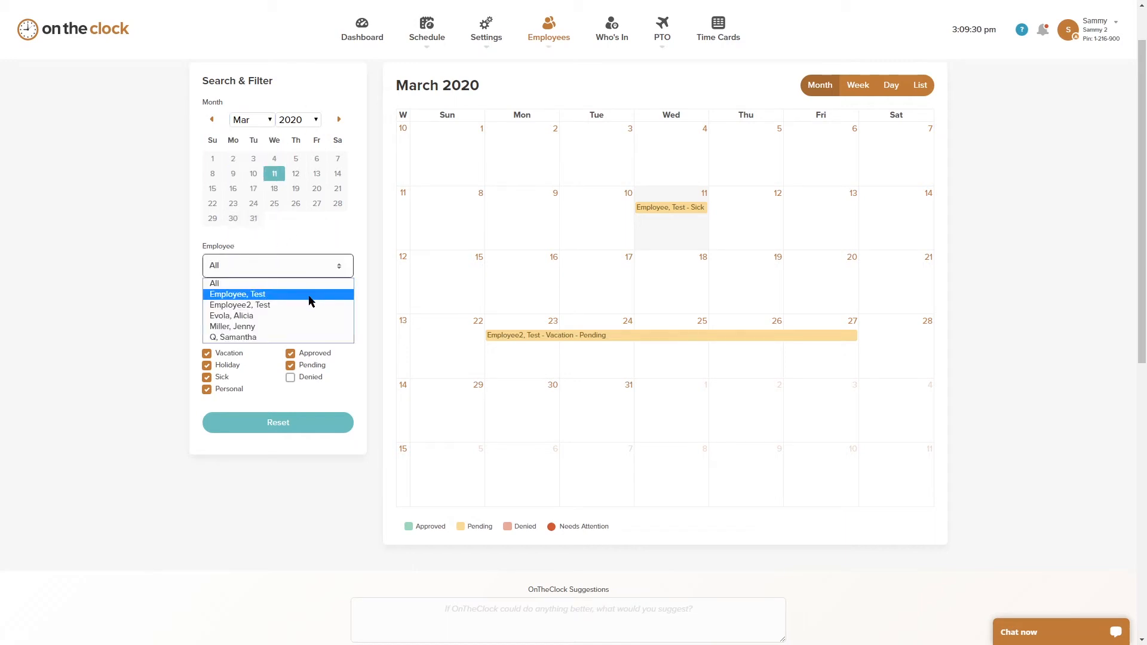
{"action": "left_click", "coordinate": [310, 295]}
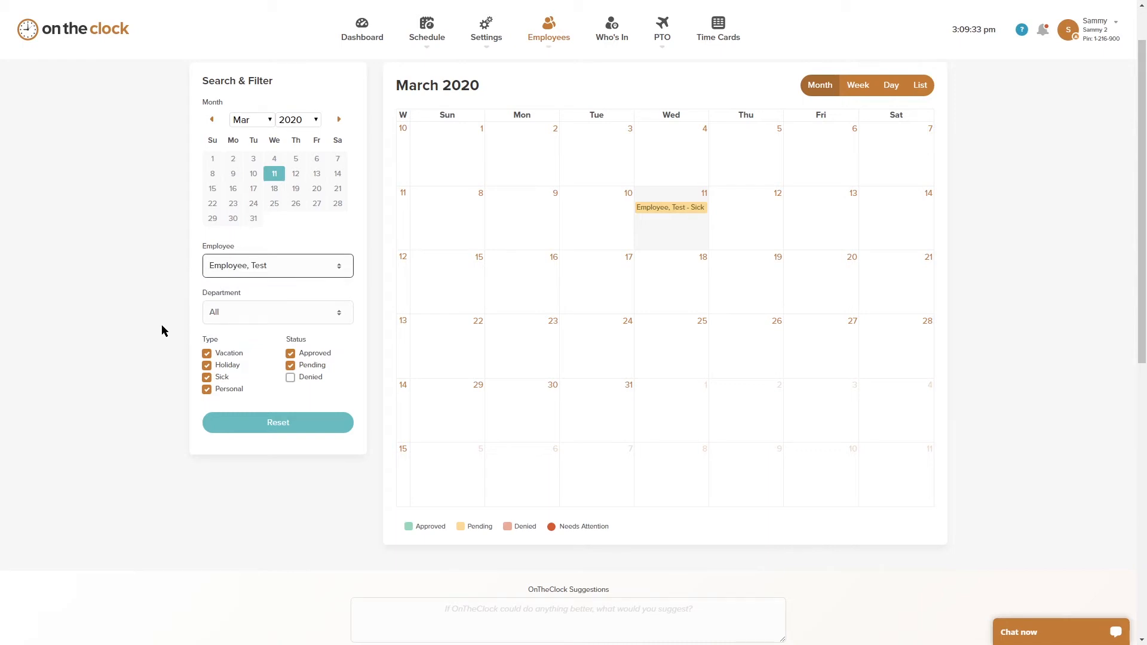
{"action": "left_click", "coordinate": [323, 321]}
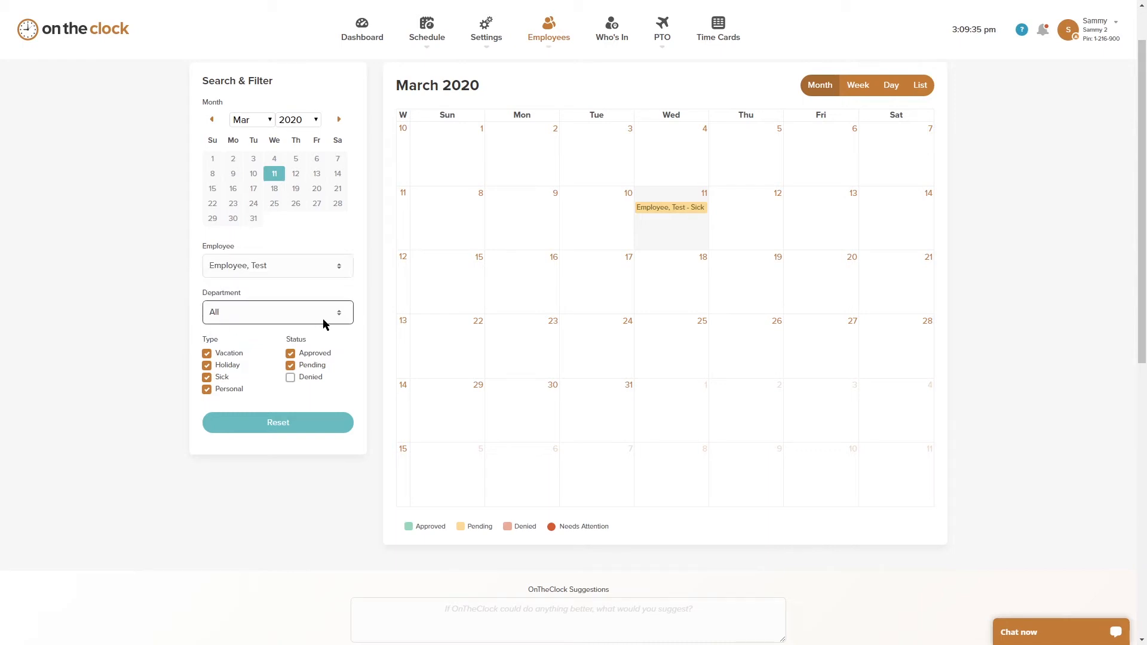
Turn the Holiday, Sick, Personal, Approved and Pending calendar filters off and back on.
{"action": "left_click", "coordinate": [206, 364]}
{"action": "left_click", "coordinate": [207, 377]}
{"action": "left_click", "coordinate": [207, 388]}
{"action": "left_click", "coordinate": [290, 365]}
{"action": "left_click", "coordinate": [290, 353]}
{"action": "left_click", "coordinate": [206, 377]}
{"action": "left_click", "coordinate": [206, 365]}
{"action": "left_click", "coordinate": [207, 389]}
{"action": "left_click", "coordinate": [290, 353]}
{"action": "left_click", "coordinate": [290, 365]}
Show all employees on the PTO Calendar and open the details of the March 11 sick request.
{"action": "left_click", "coordinate": [326, 268]}
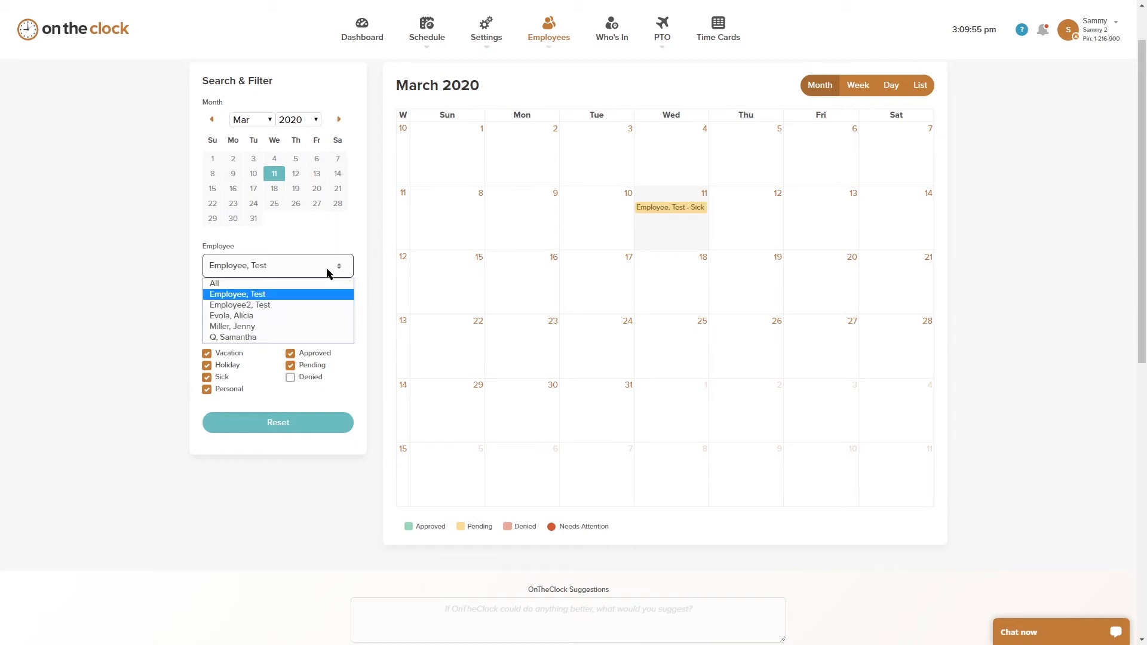
{"action": "left_click", "coordinate": [302, 283]}
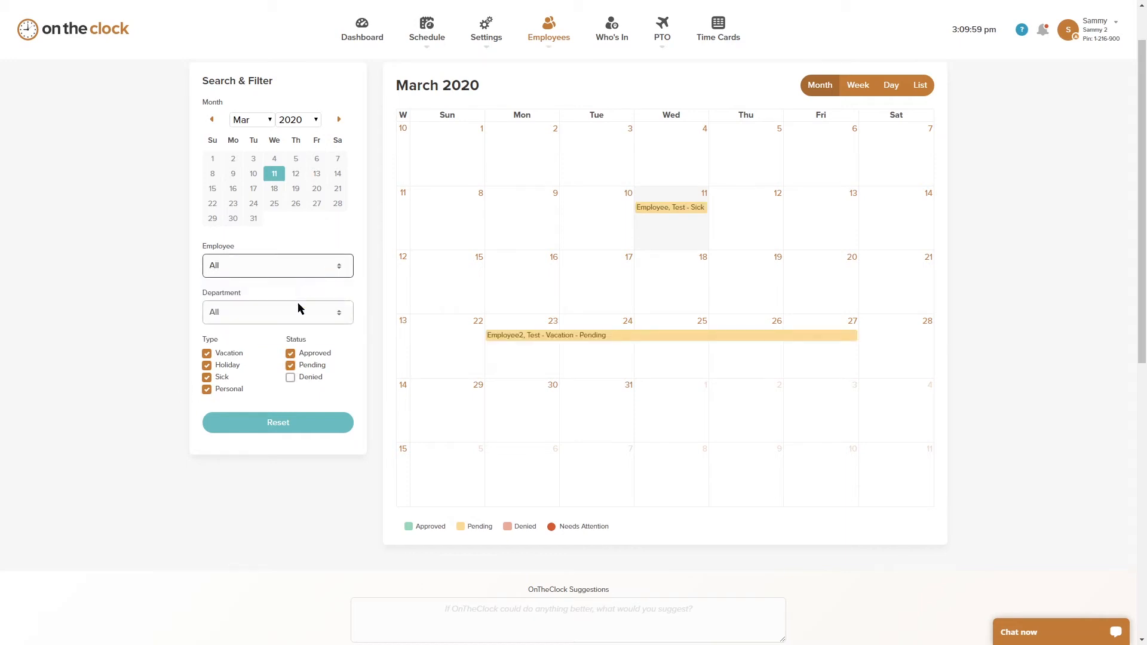
{"action": "left_click", "coordinate": [660, 209]}
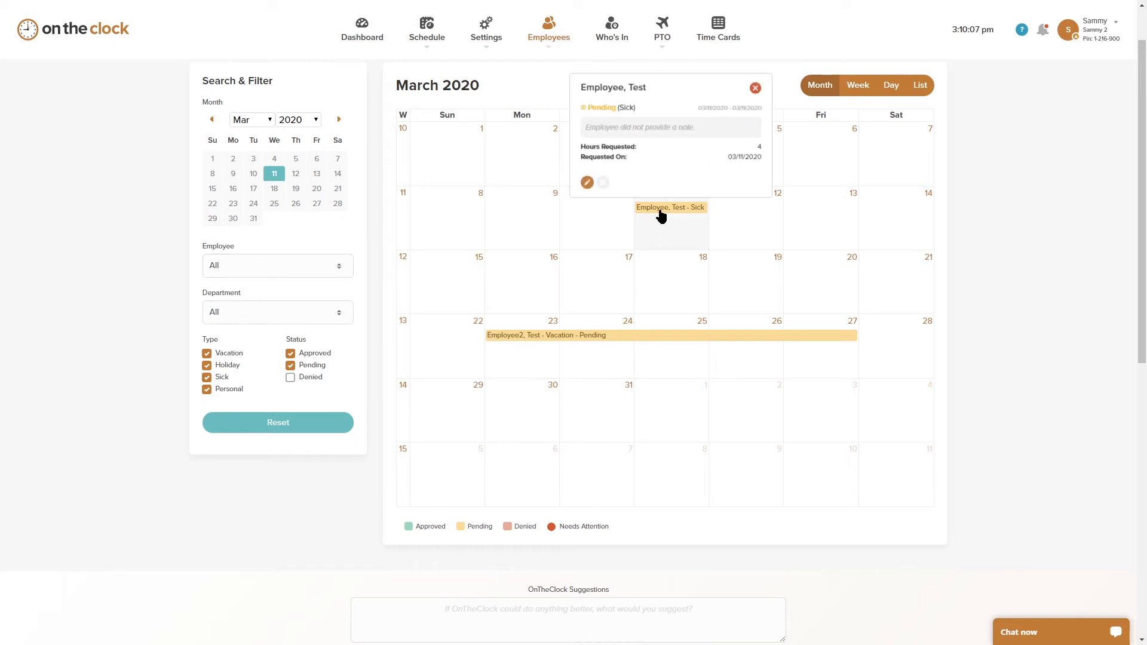
Edit the March 11 sick request from the PTO Calendar and approve it with its time card creation.
{"action": "left_click", "coordinate": [587, 183]}
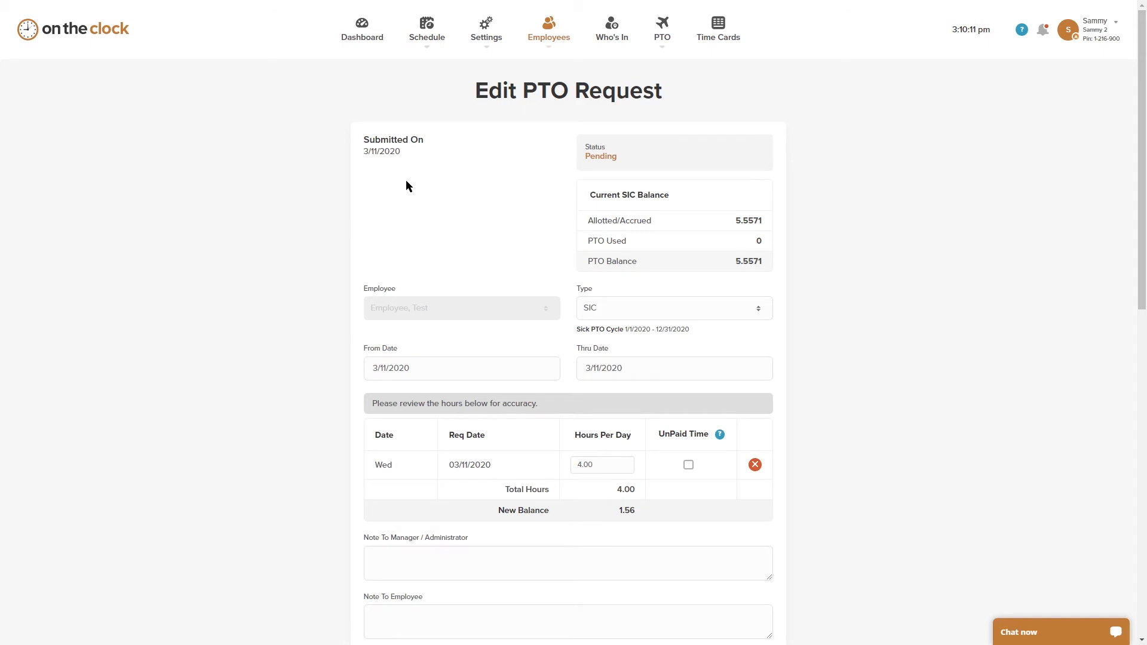
{"action": "scroll", "coordinate": [399, 184], "scroll_direction": "down", "scroll_amount": 3}
{"action": "left_click", "coordinate": [515, 496]}
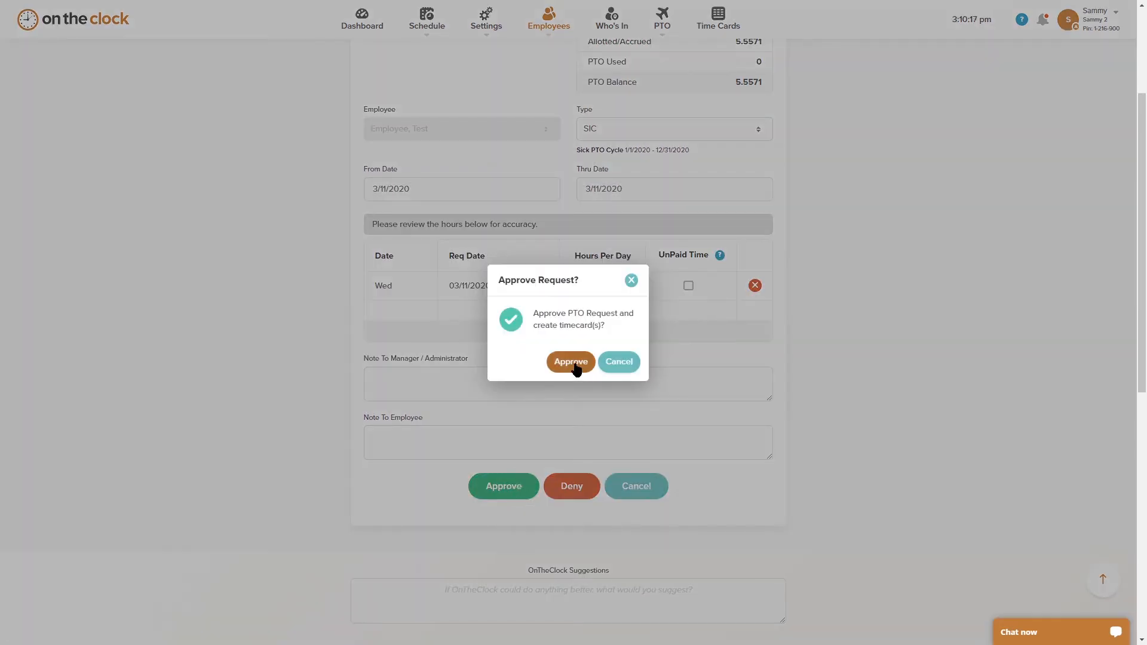
{"action": "left_click", "coordinate": [575, 363]}
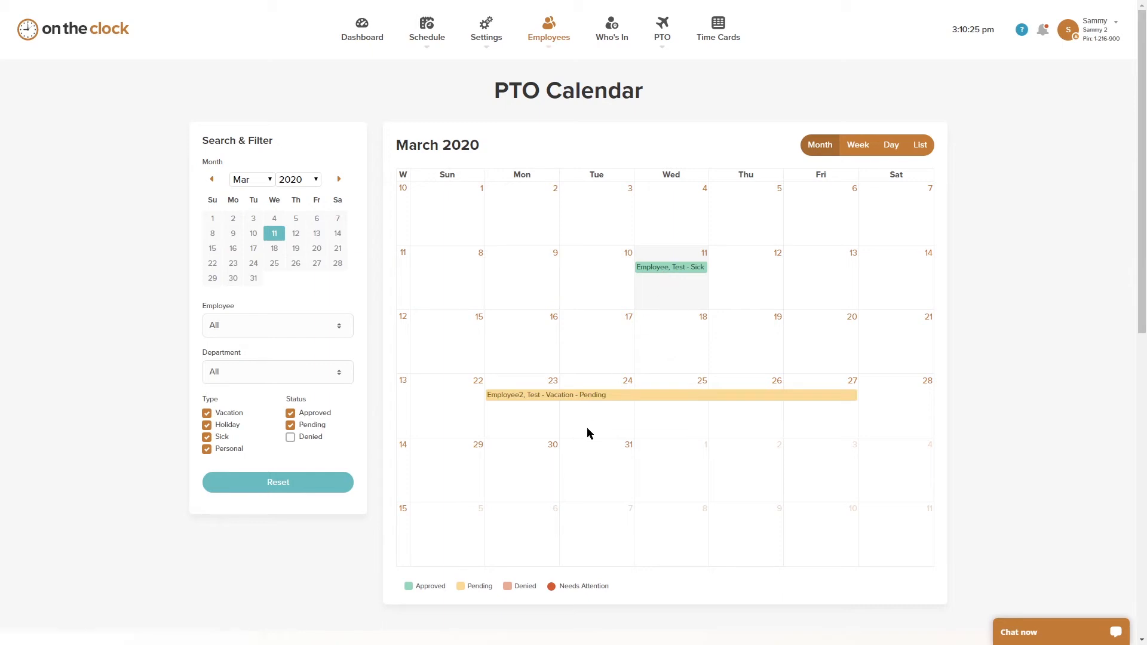
Open the March 23–27 vacation request for editing and review its daily hours, new balance and listed issues.
{"action": "left_click", "coordinate": [598, 398]}
{"action": "left_click", "coordinate": [587, 371]}
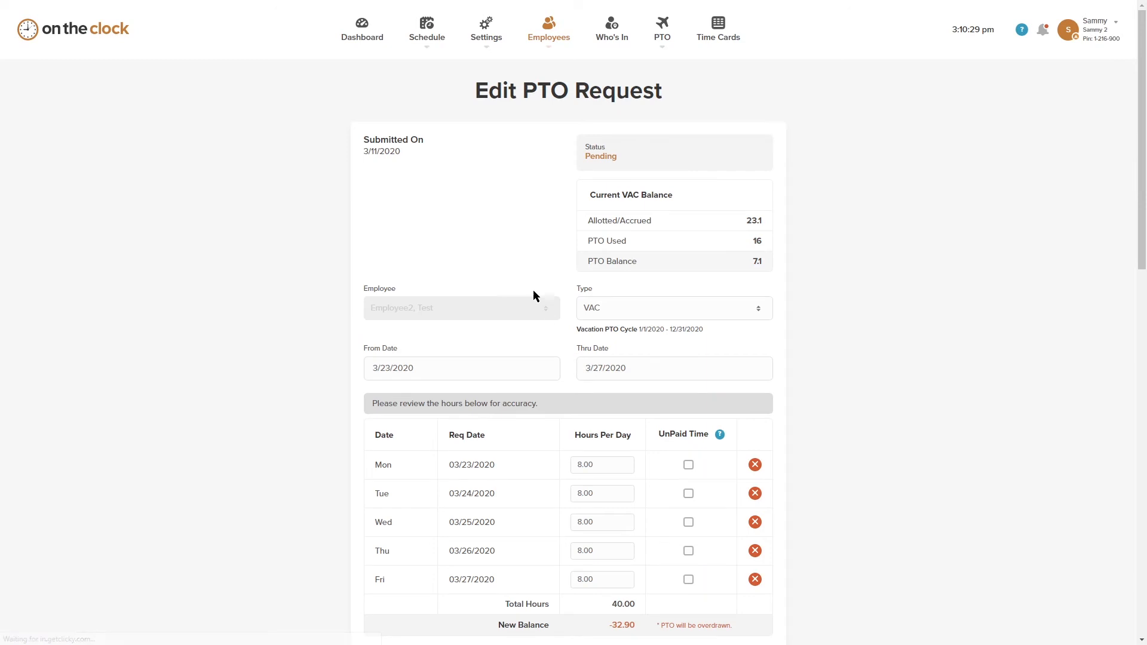
{"action": "scroll", "coordinate": [546, 311], "scroll_direction": "down", "scroll_amount": 2}
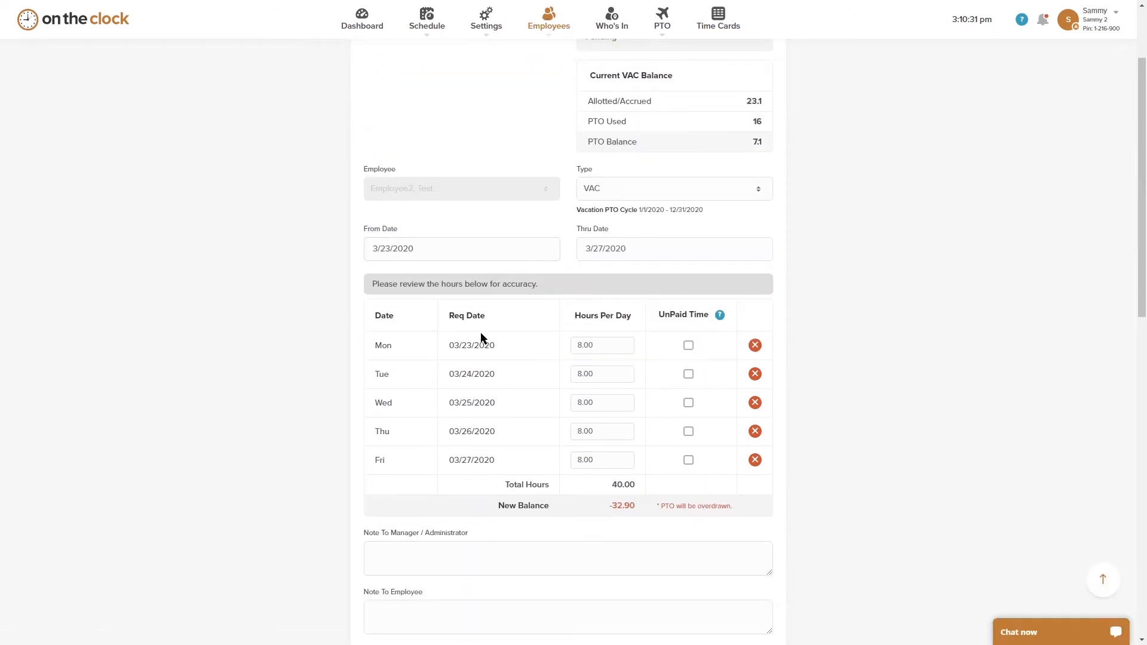
{"action": "scroll", "coordinate": [479, 310], "scroll_direction": "down", "scroll_amount": 3}
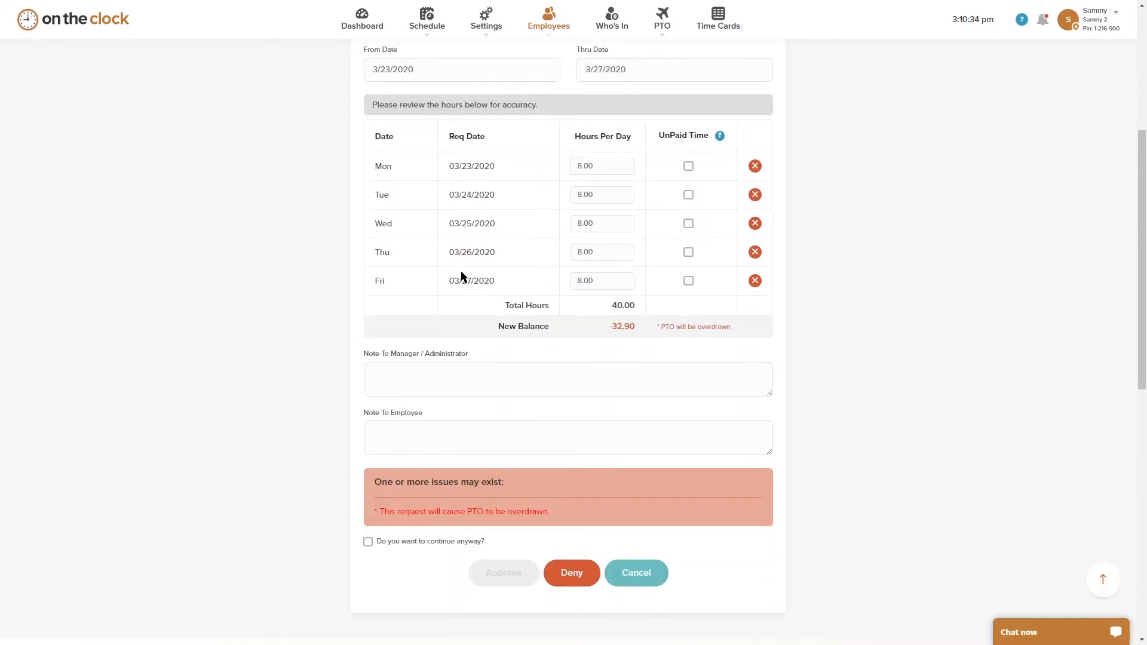
{"action": "scroll", "coordinate": [482, 302], "scroll_direction": "down", "scroll_amount": 2}
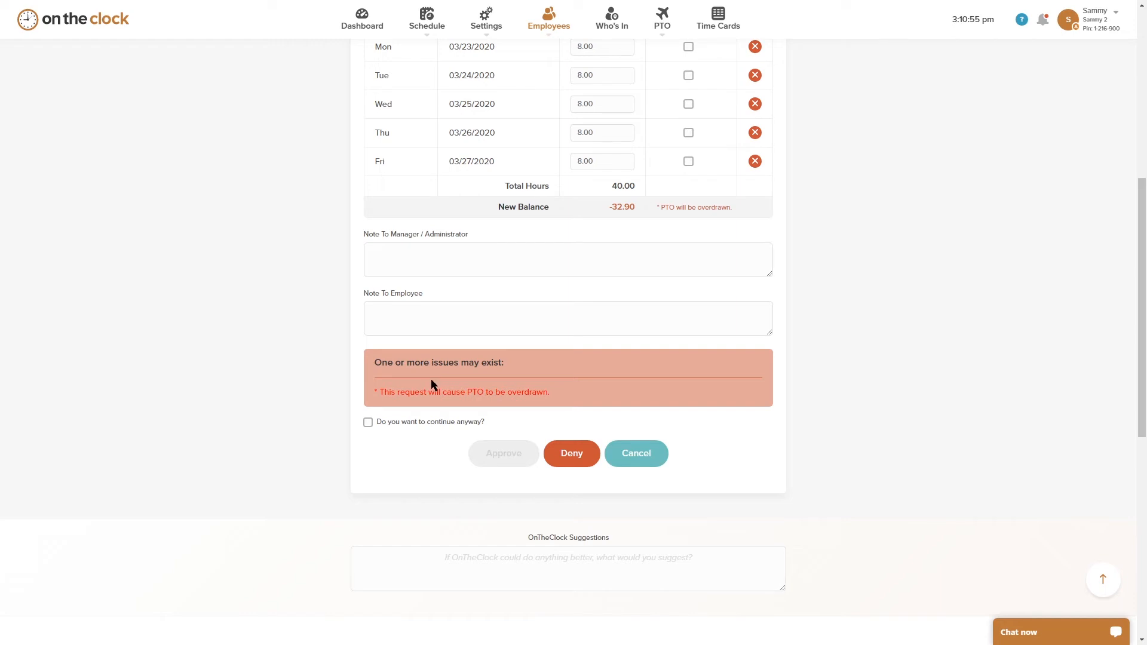
Accept continuing despite the overdrawn PTO and approve the March 23–27 vacation request with its time cards.
{"action": "left_click", "coordinate": [368, 422]}
{"action": "scroll", "coordinate": [530, 220], "scroll_direction": "down", "scroll_amount": 10}
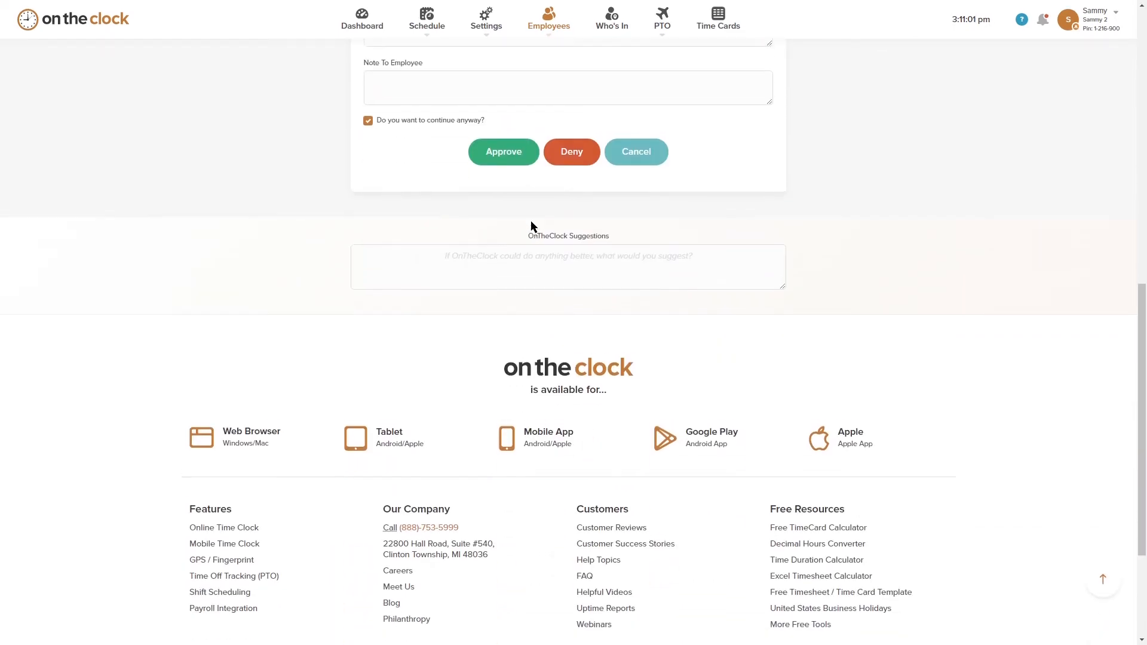
{"action": "scroll", "coordinate": [521, 250], "scroll_direction": "up", "scroll_amount": 1}
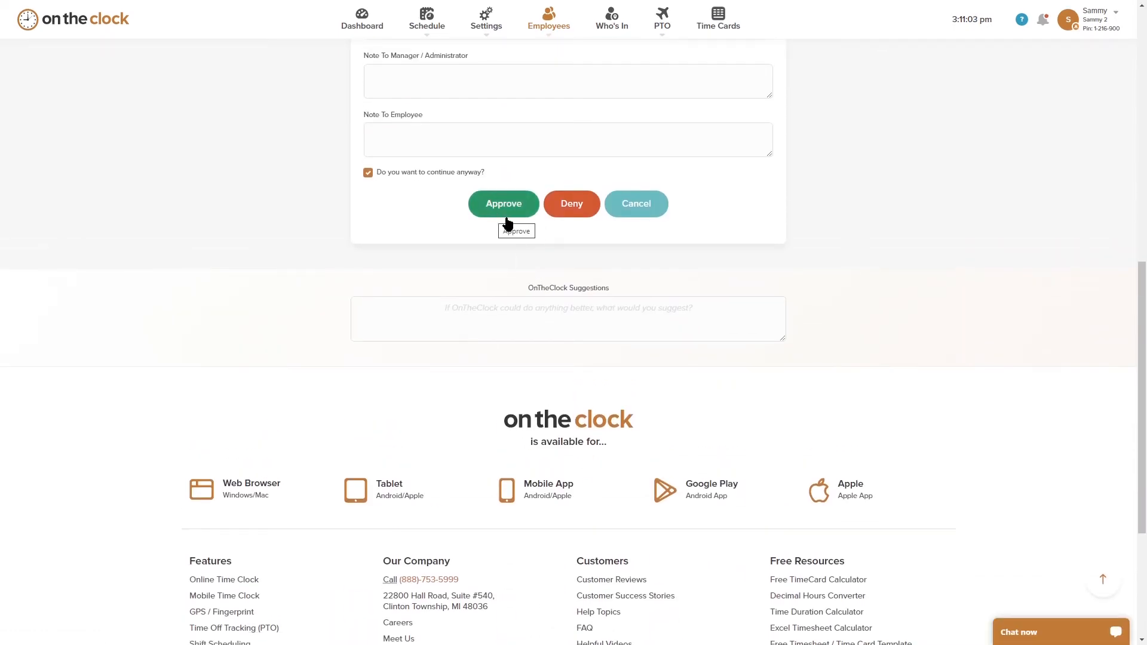
{"action": "scroll", "coordinate": [508, 254], "scroll_direction": "up", "scroll_amount": 1}
{"action": "left_click", "coordinate": [491, 273]}
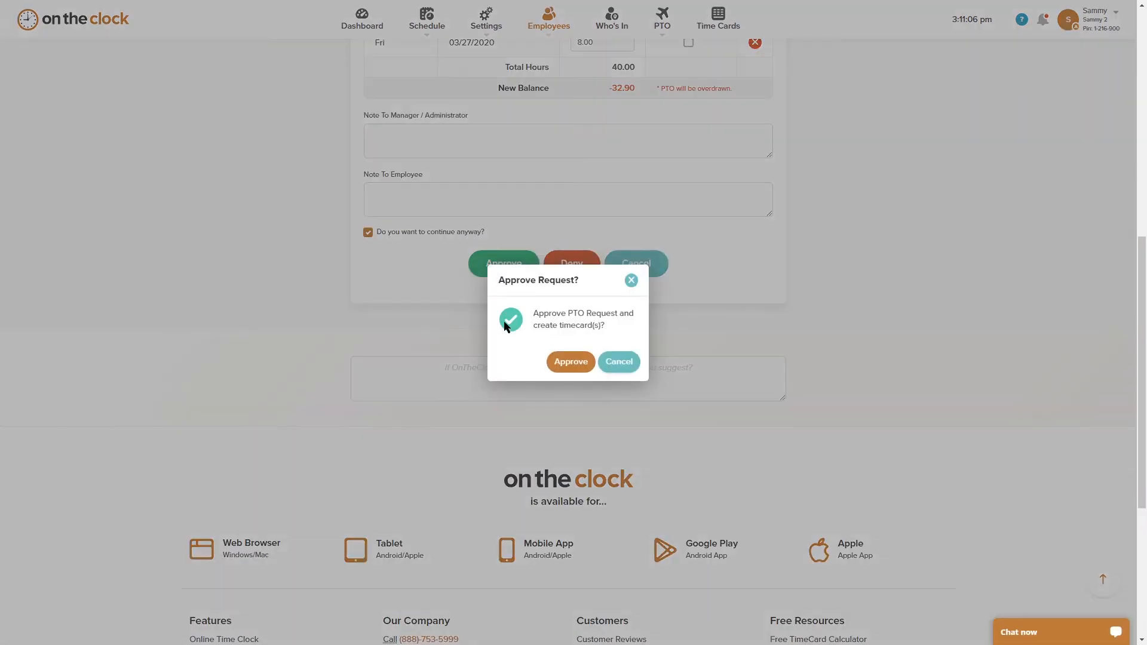
{"action": "left_click", "coordinate": [555, 362]}
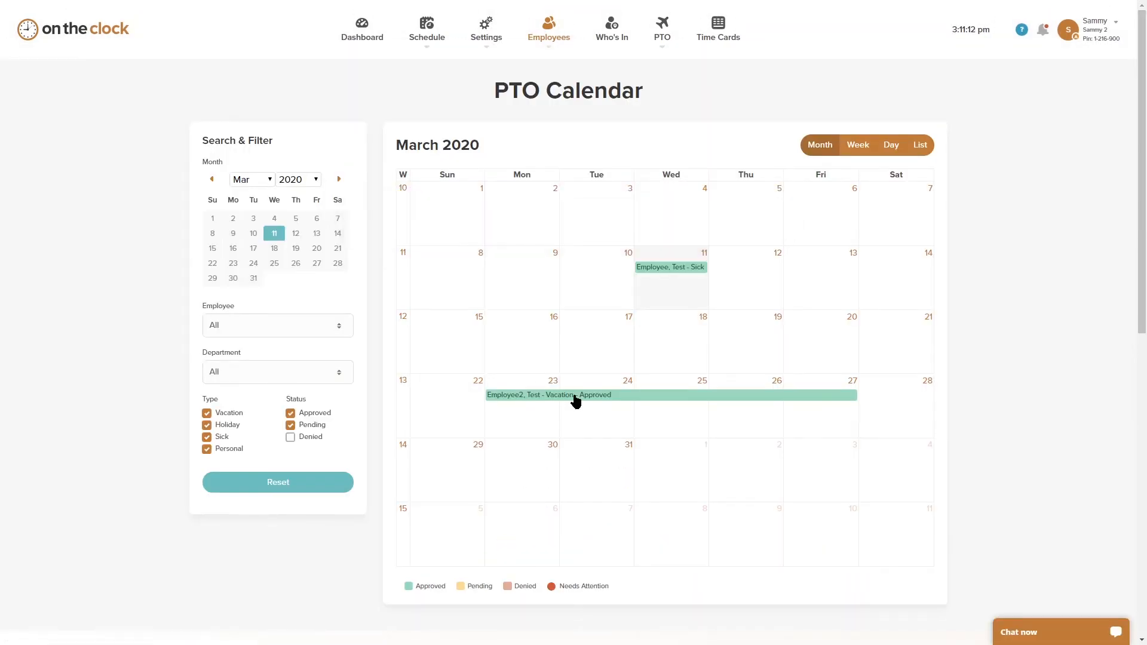
Open the Time Cards page and show the pay period 03/16/2020 thru 03/29/2020.
{"action": "left_click", "coordinate": [719, 37]}
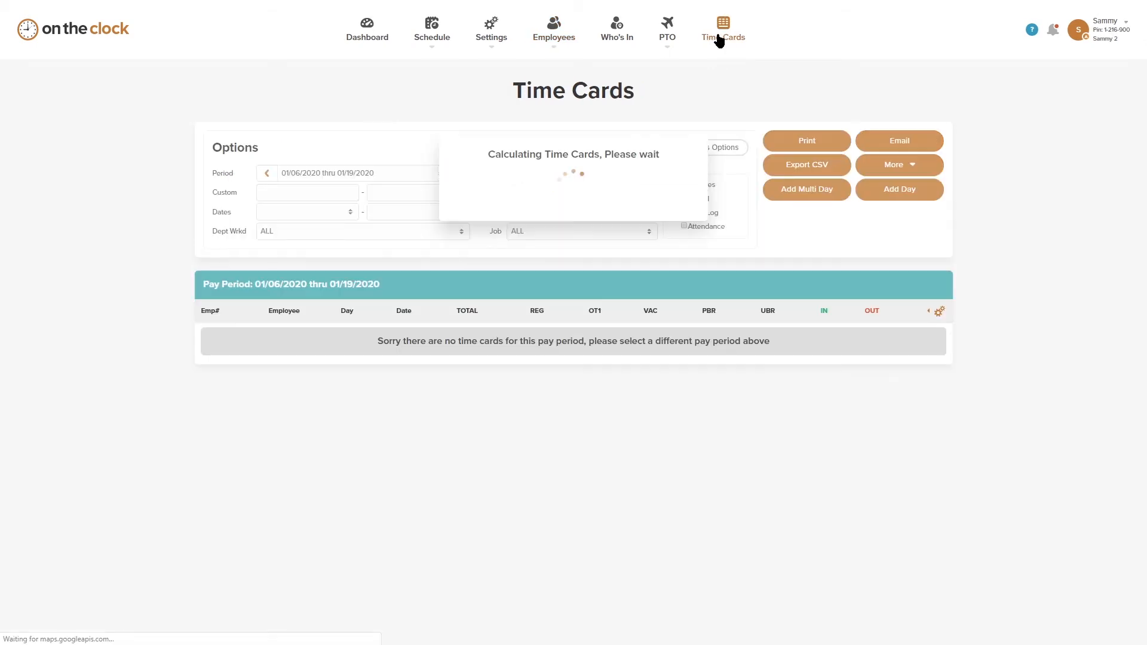
{"action": "left_click", "coordinate": [434, 174]}
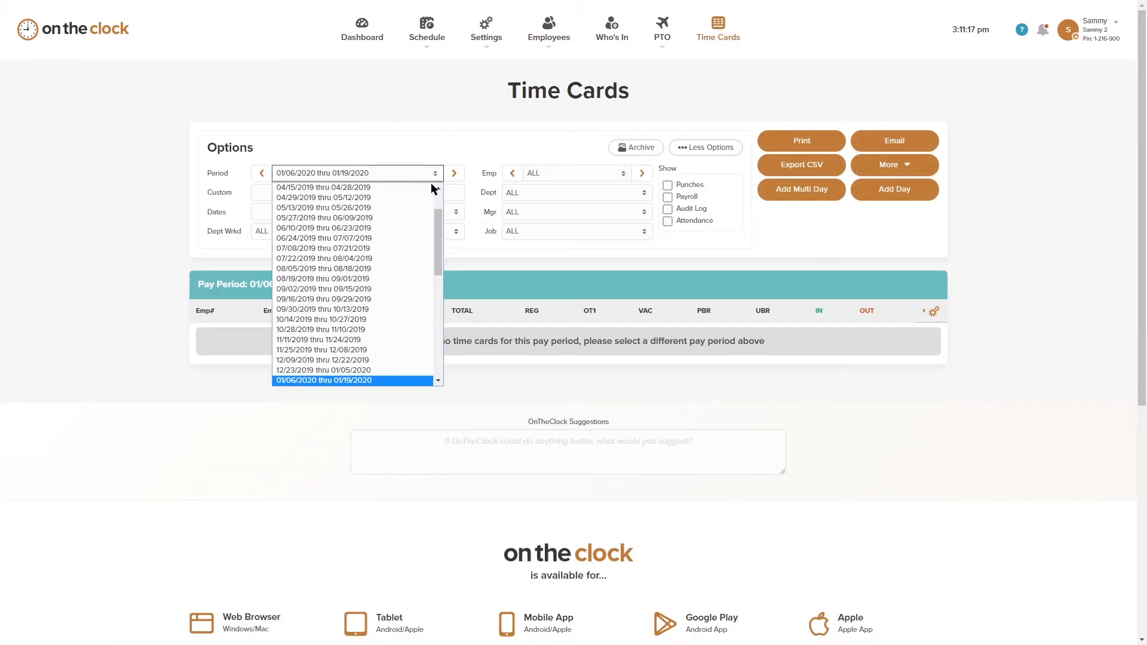
{"action": "scroll", "coordinate": [397, 265], "scroll_direction": "down", "scroll_amount": 4}
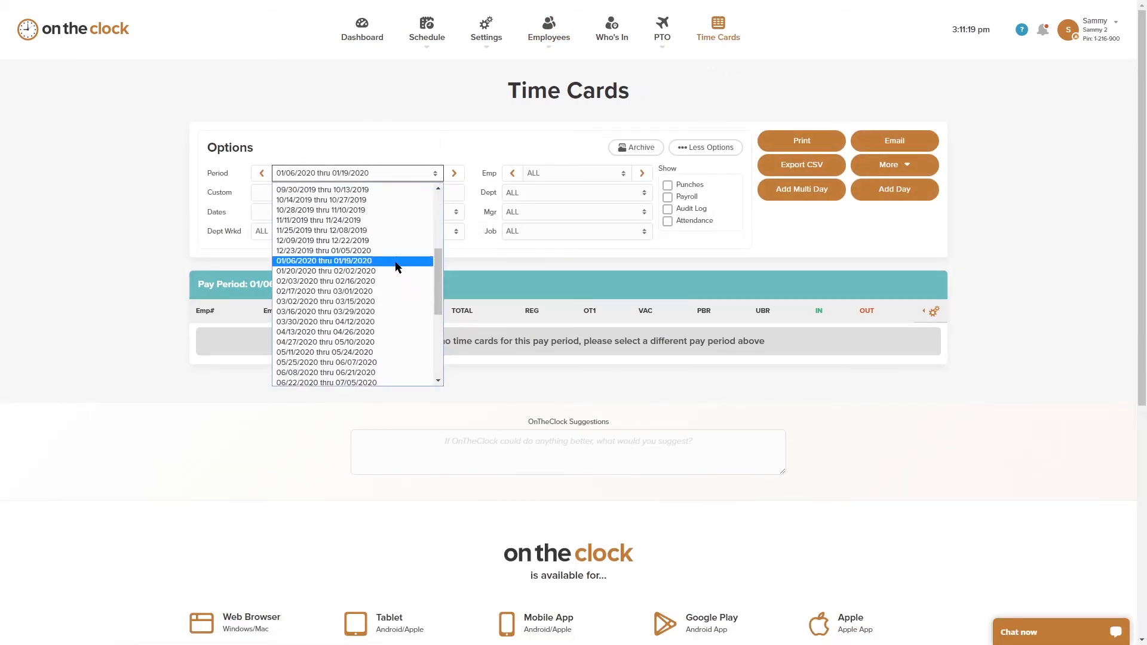
{"action": "scroll", "coordinate": [397, 265], "scroll_direction": "down", "scroll_amount": 3}
{"action": "left_click", "coordinate": [377, 266]}
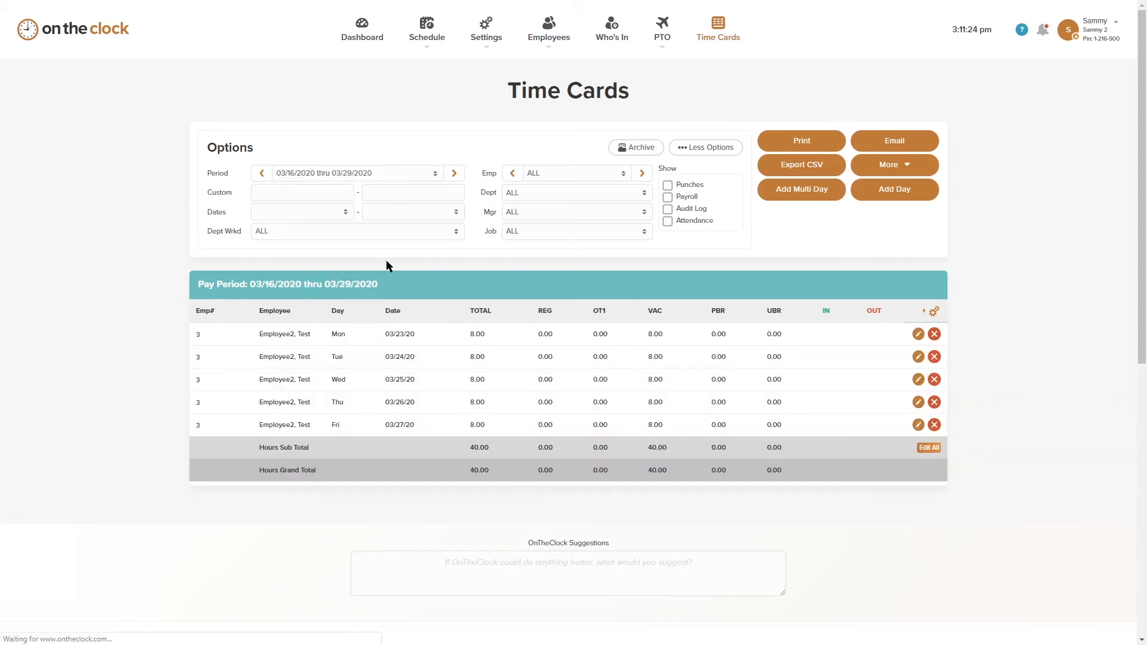
Switch to the employee time clock, open its PTO page full screen and review the balances, used hours and requests.
{"action": "scroll", "coordinate": [415, 238], "scroll_direction": "down", "scroll_amount": 1}
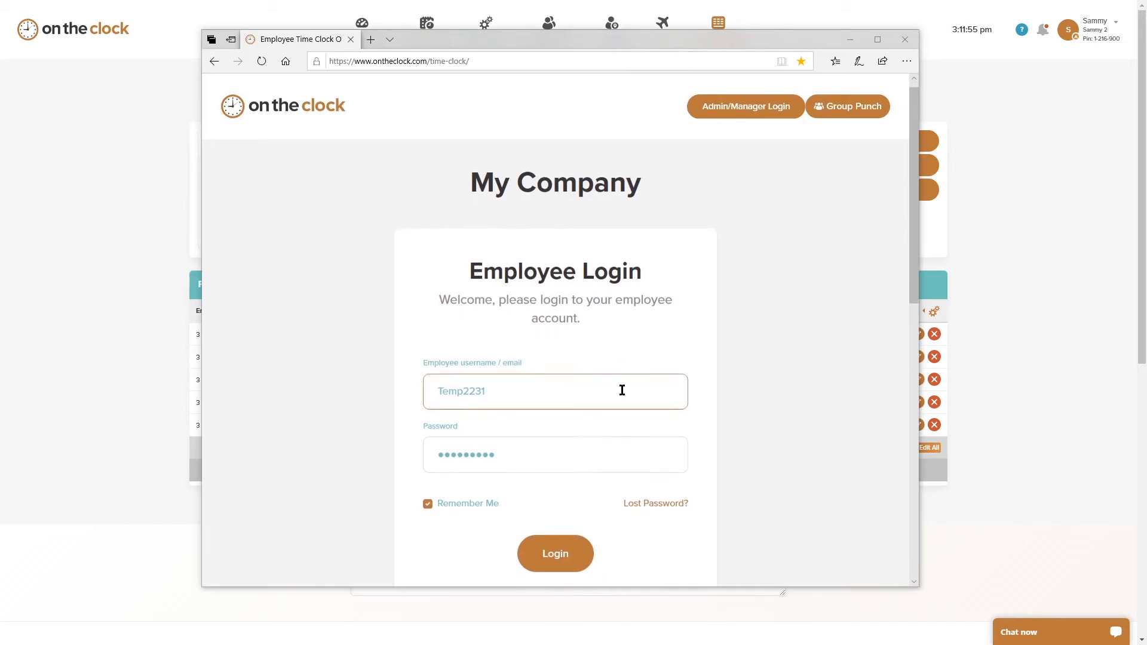
{"action": "scroll", "coordinate": [591, 448], "scroll_direction": "down", "scroll_amount": 1}
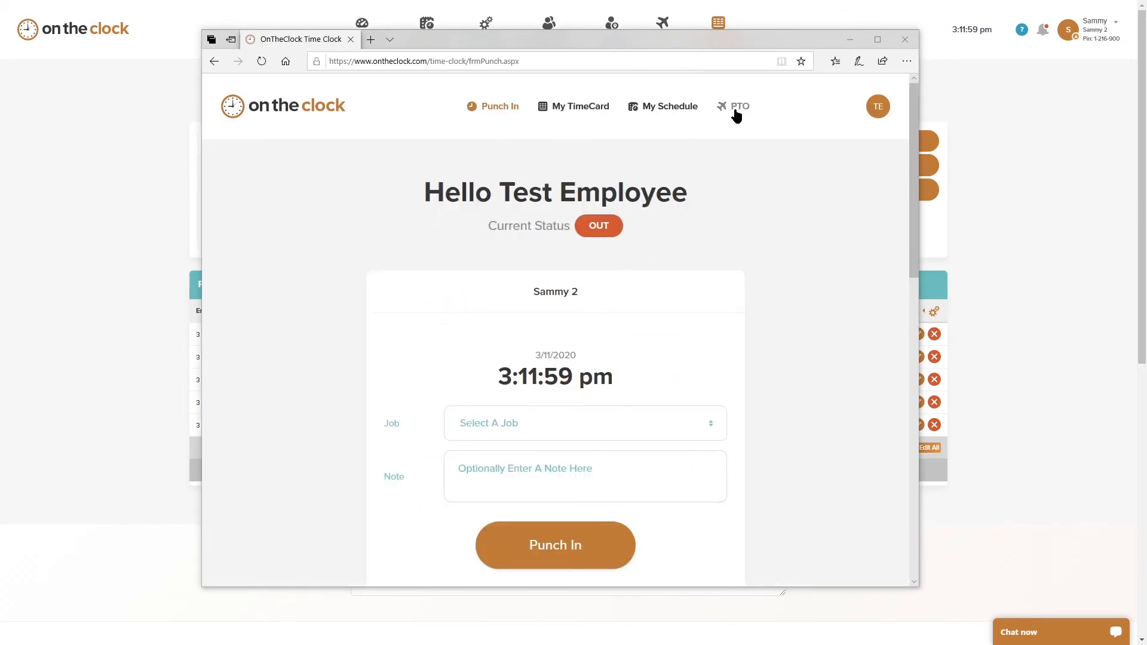
{"action": "left_click", "coordinate": [736, 109]}
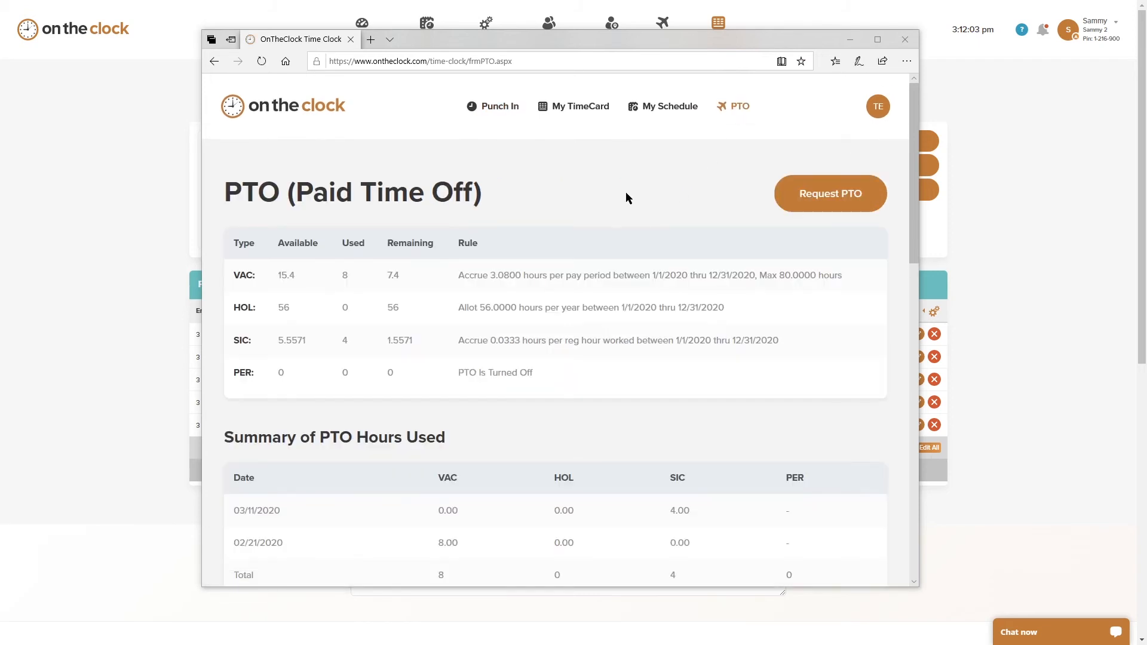
{"action": "key", "text": "super+Up"}
{"action": "scroll", "coordinate": [639, 243], "scroll_direction": "down", "scroll_amount": 1}
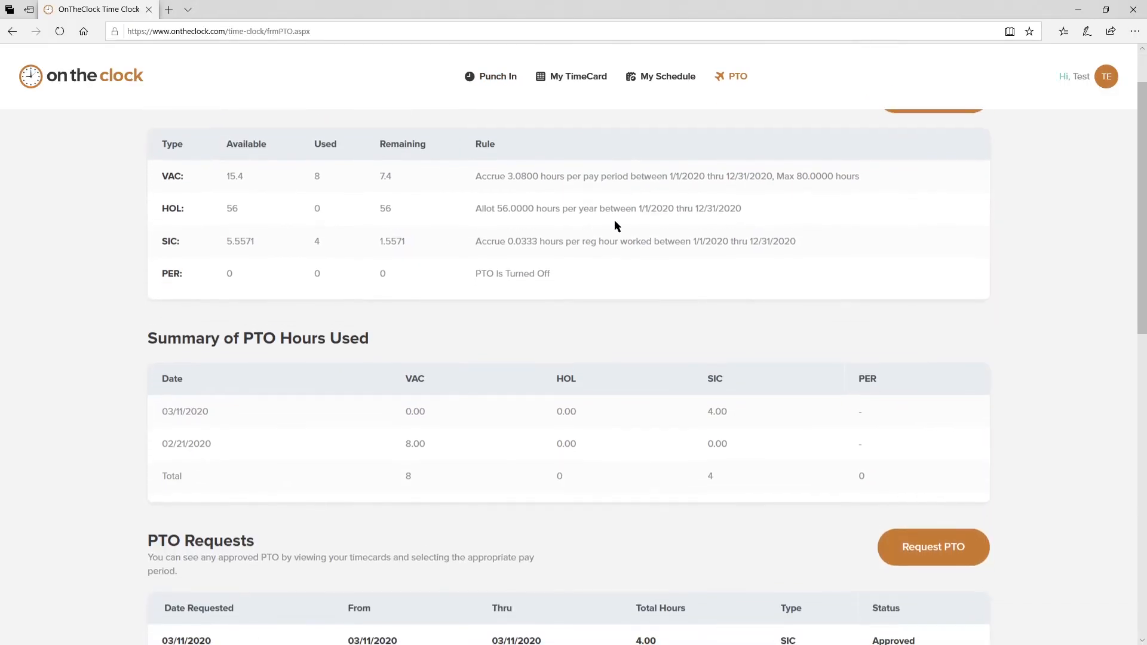
{"action": "scroll", "coordinate": [607, 227], "scroll_direction": "up", "scroll_amount": 1}
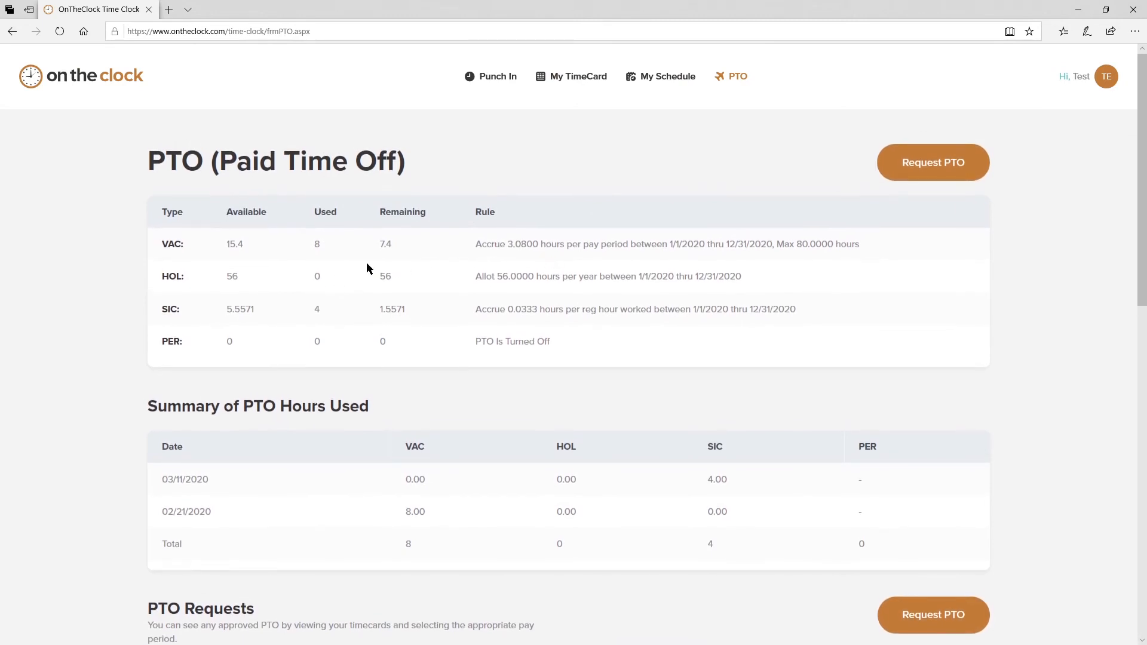
{"action": "scroll", "coordinate": [535, 248], "scroll_direction": "down", "scroll_amount": 4}
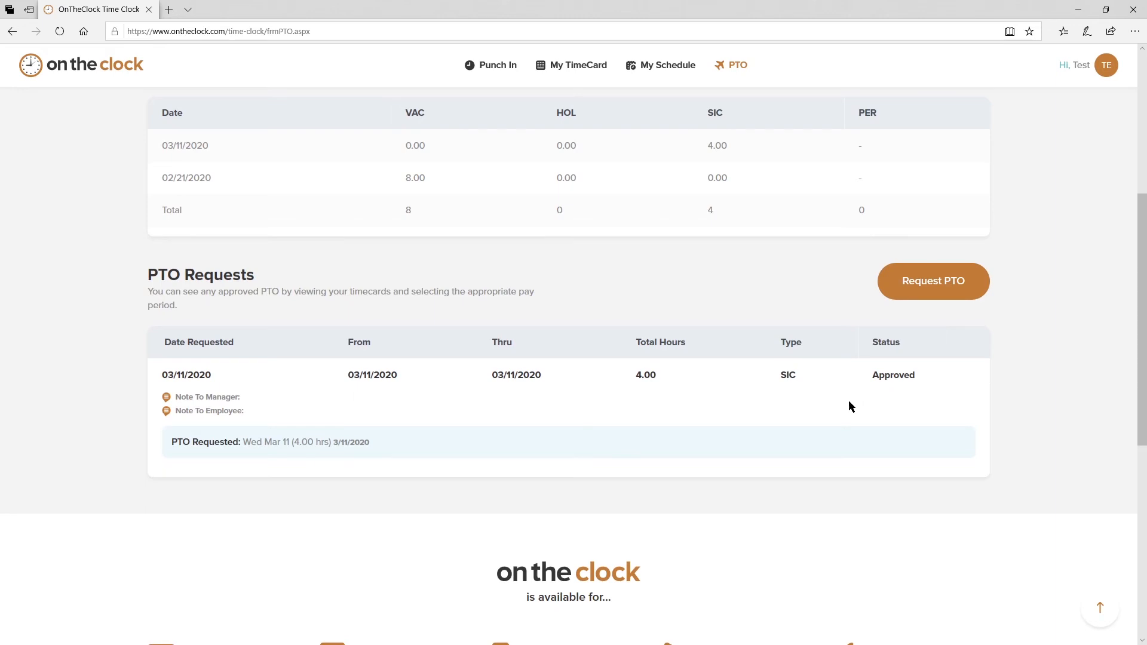
Start a new employee PTO request of type SIC for 3/9/2020 with 8.00 hours.
{"action": "left_click", "coordinate": [917, 285]}
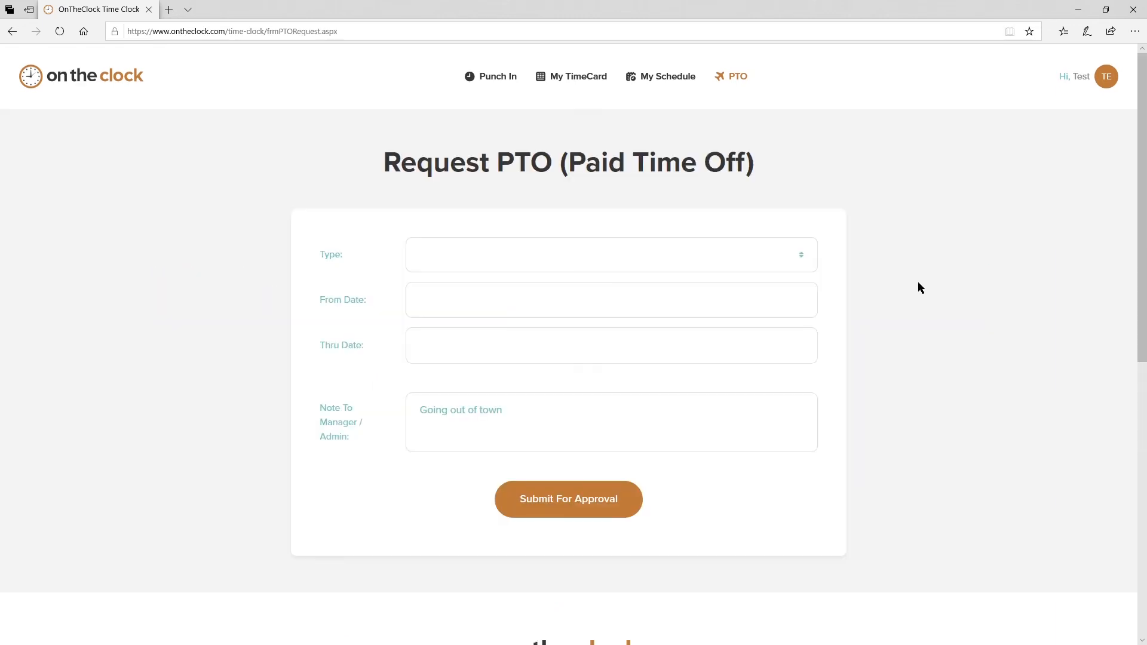
{"action": "left_click", "coordinate": [461, 263]}
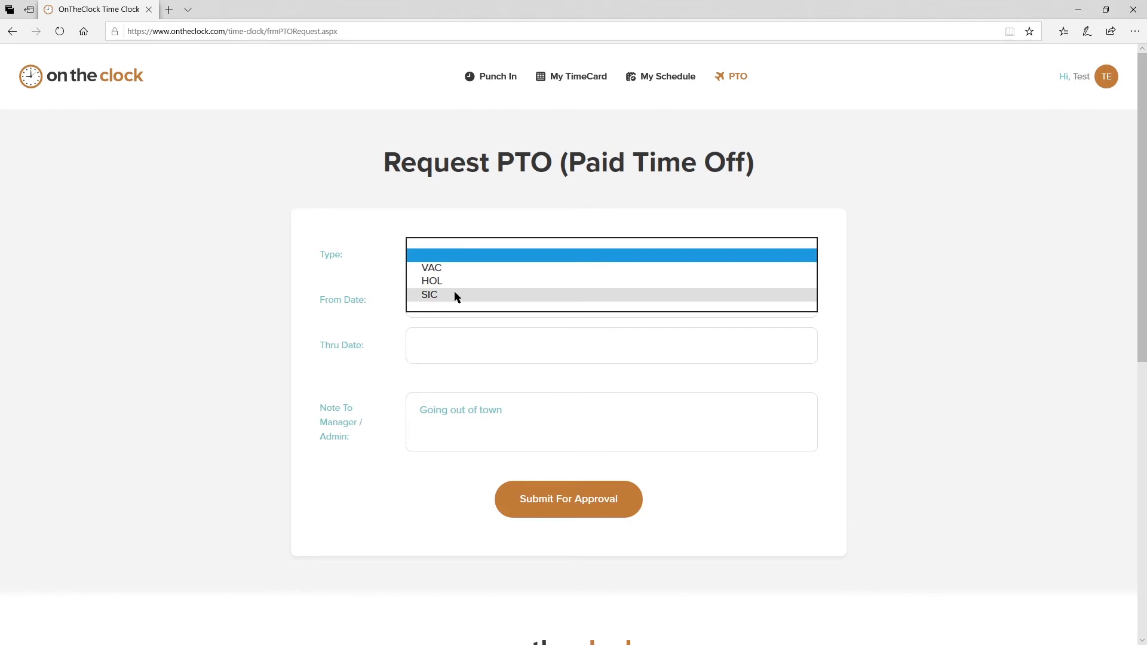
{"action": "left_click", "coordinate": [439, 295]}
{"action": "left_click", "coordinate": [445, 305]}
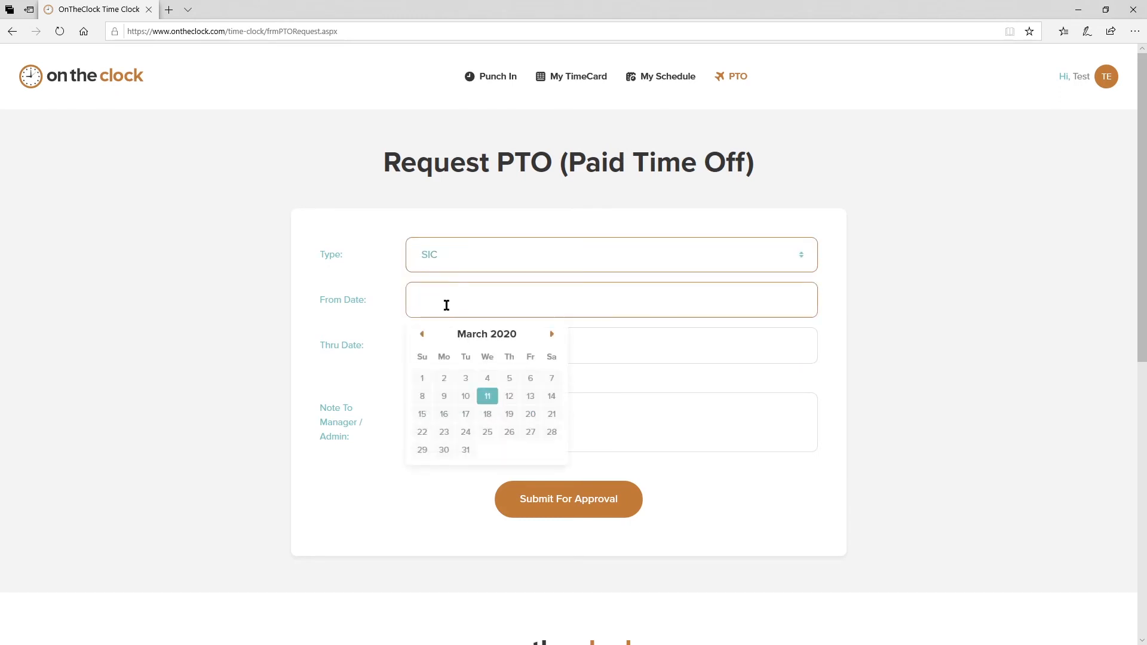
{"action": "left_click", "coordinate": [444, 396]}
{"action": "left_click", "coordinate": [611, 460]}
{"action": "scroll", "coordinate": [611, 460], "scroll_direction": "down", "scroll_amount": 1}
{"action": "type", "text": "8.00"}
{"action": "left_click", "coordinate": [711, 379]}
{"action": "scroll", "coordinate": [711, 379], "scroll_direction": "down", "scroll_amount": 3}
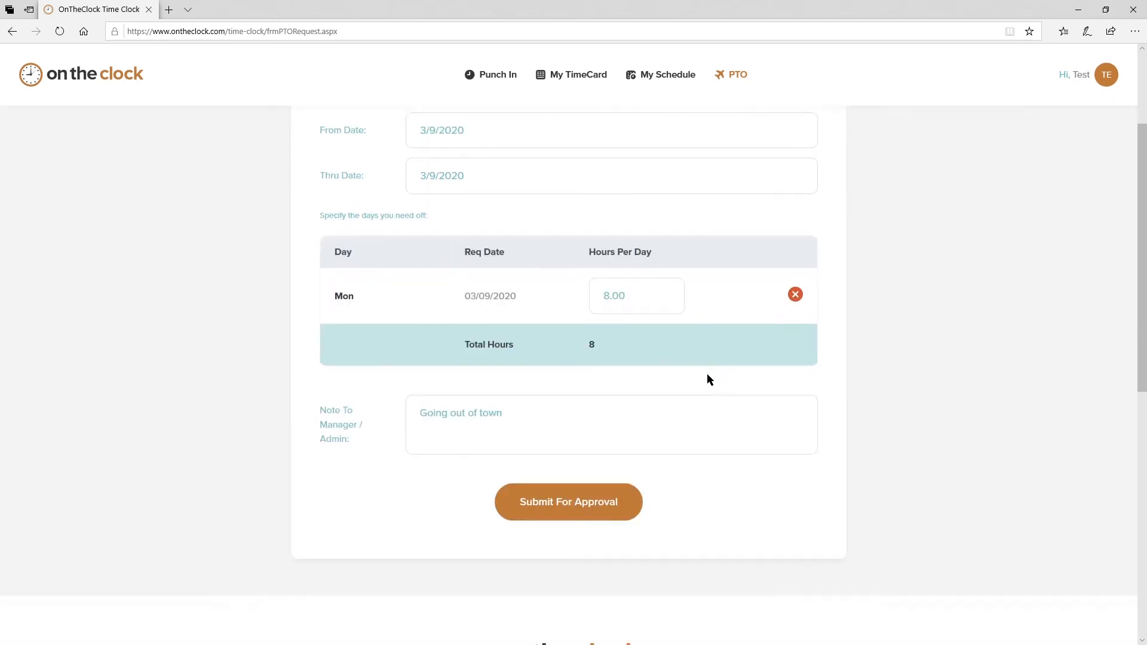
Add the note "Going out of town" to the manager and submit the PTO request for approval.
{"action": "left_click", "coordinate": [441, 247]}
{"action": "type", "text": "Going out of town"}
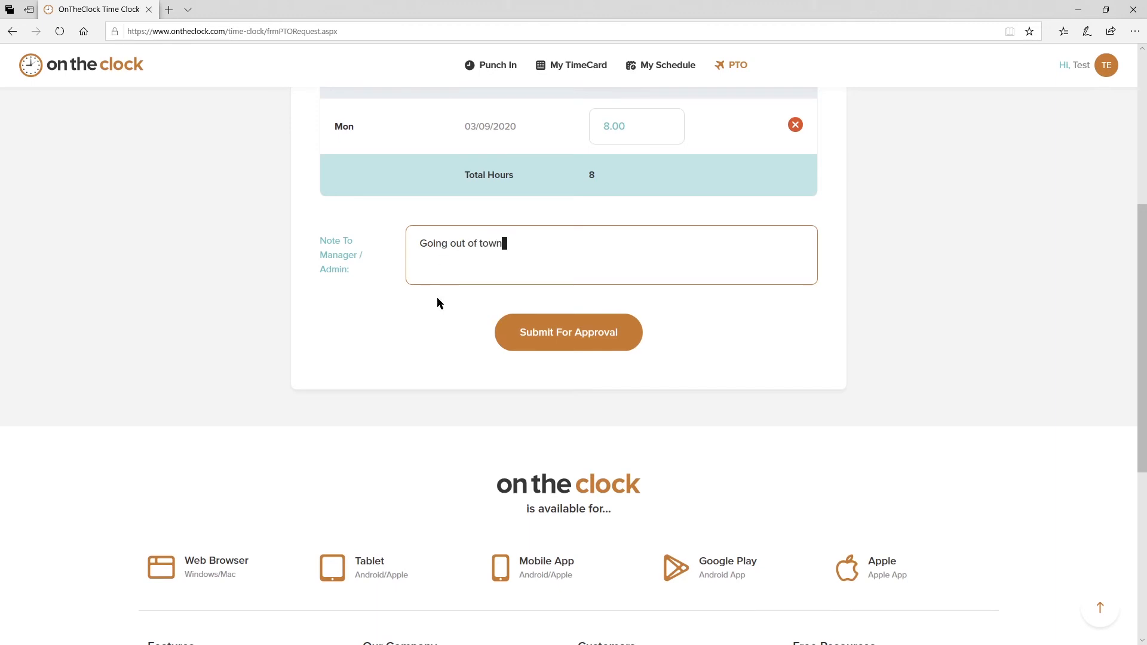
{"action": "left_click", "coordinate": [571, 338]}
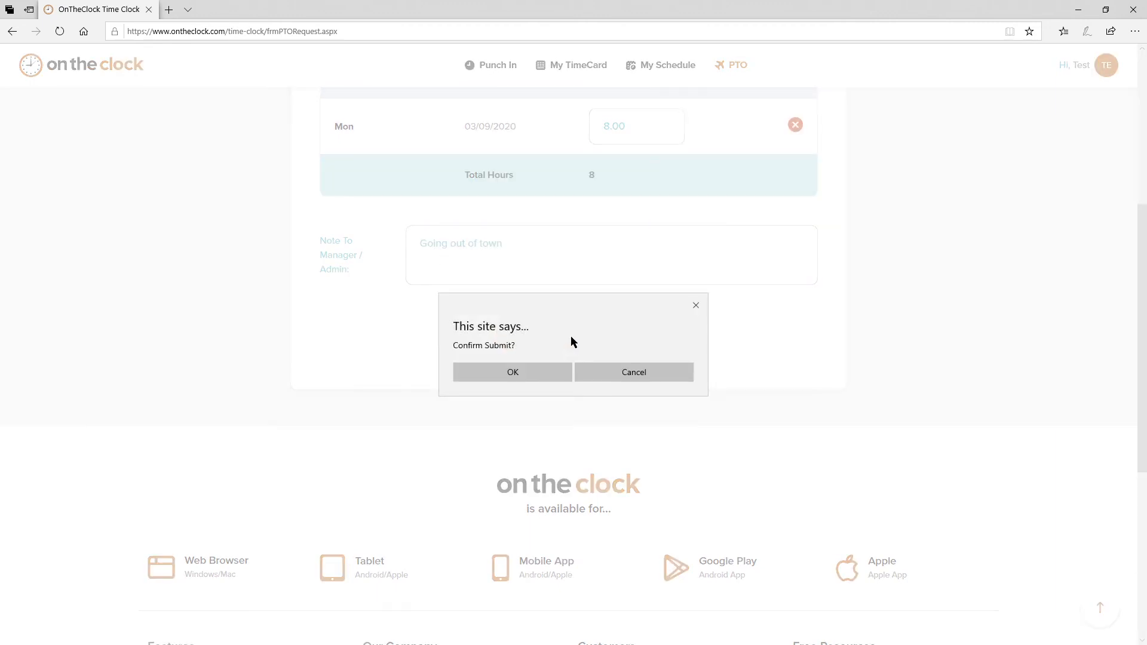
{"action": "left_click", "coordinate": [528, 371]}
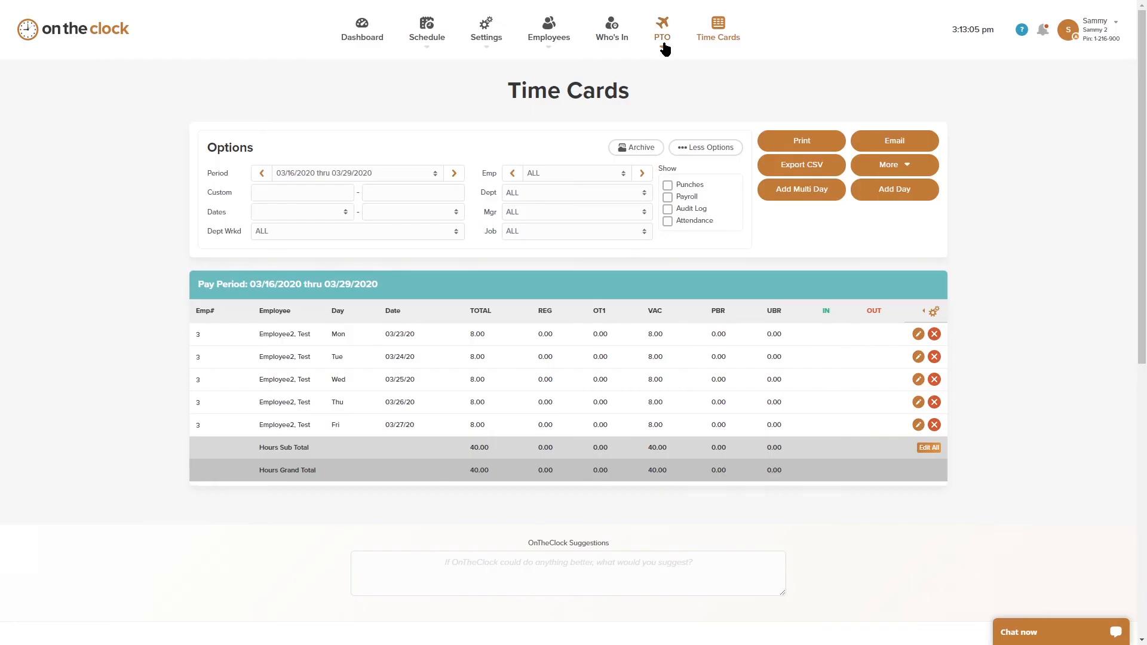
Back in the administrator account, review the pending sick request under Current PTO & Requests and on the PTO Calendar.
{"action": "mouse_move", "coordinate": [663, 43]}
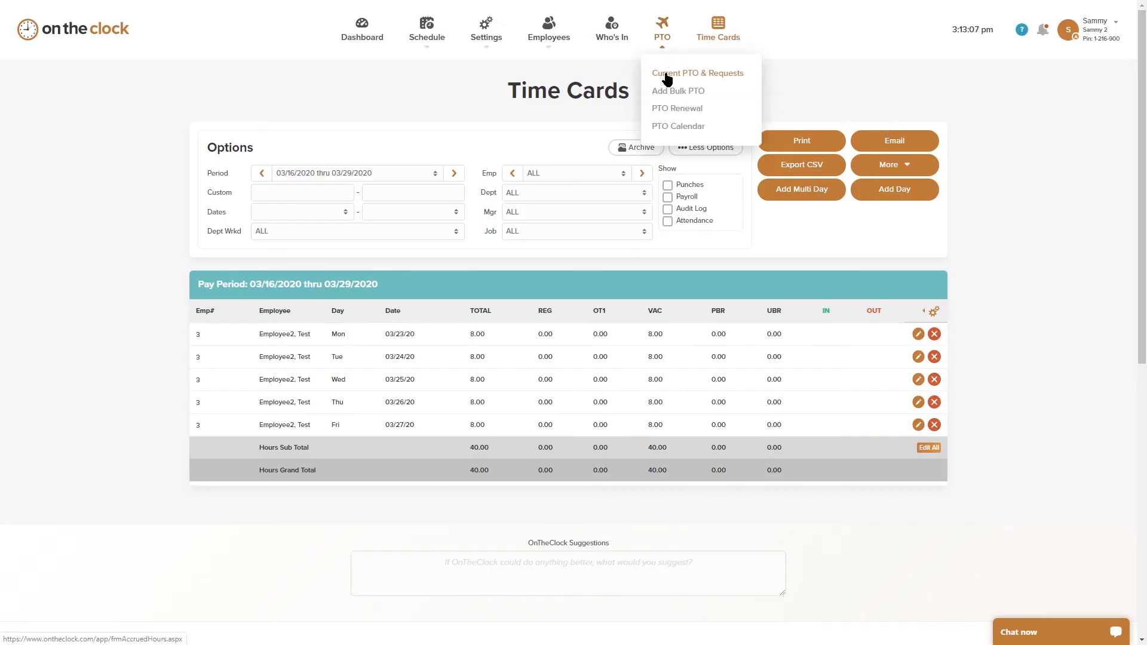
{"action": "left_click", "coordinate": [666, 74]}
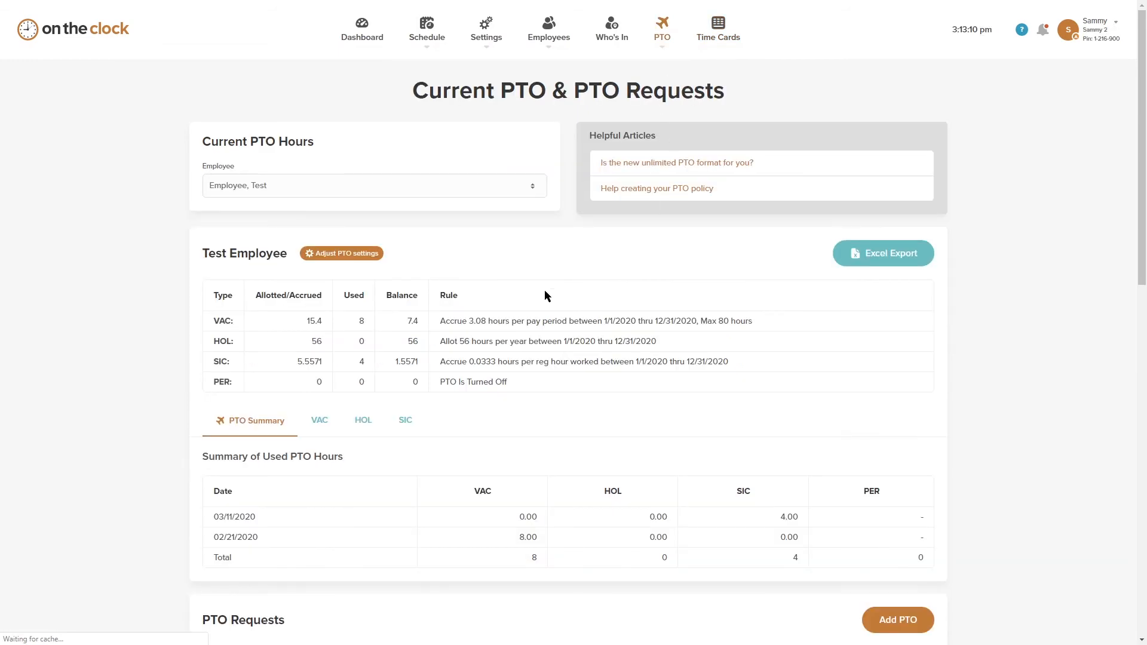
{"action": "scroll", "coordinate": [522, 292], "scroll_direction": "down", "scroll_amount": 6}
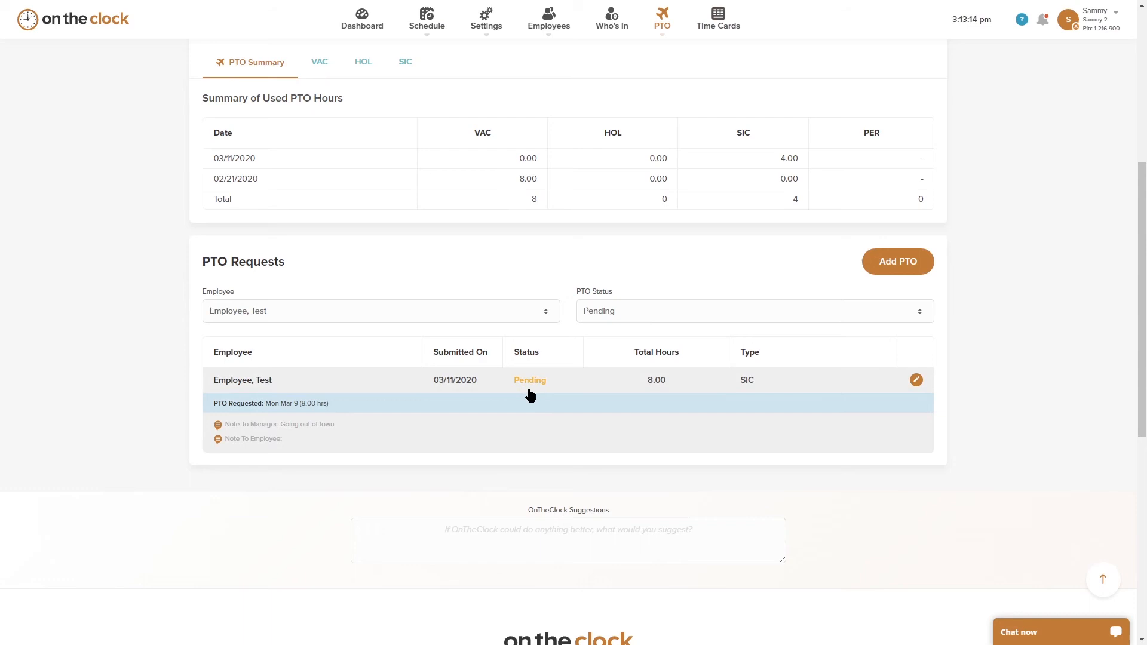
{"action": "scroll", "coordinate": [530, 358], "scroll_direction": "up", "scroll_amount": 5}
{"action": "left_click", "coordinate": [669, 128]}
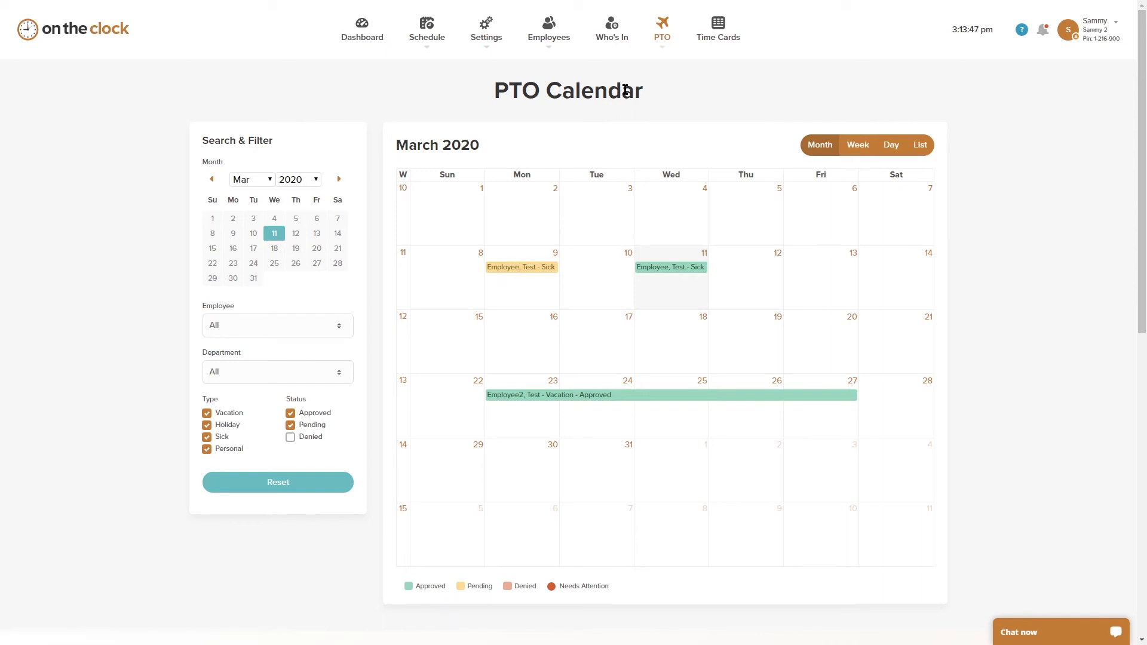
Return to Current PTO & Requests and examine the exported PTO accruals workbook in Excel.
{"action": "mouse_move", "coordinate": [662, 45]}
{"action": "left_click", "coordinate": [678, 73]}
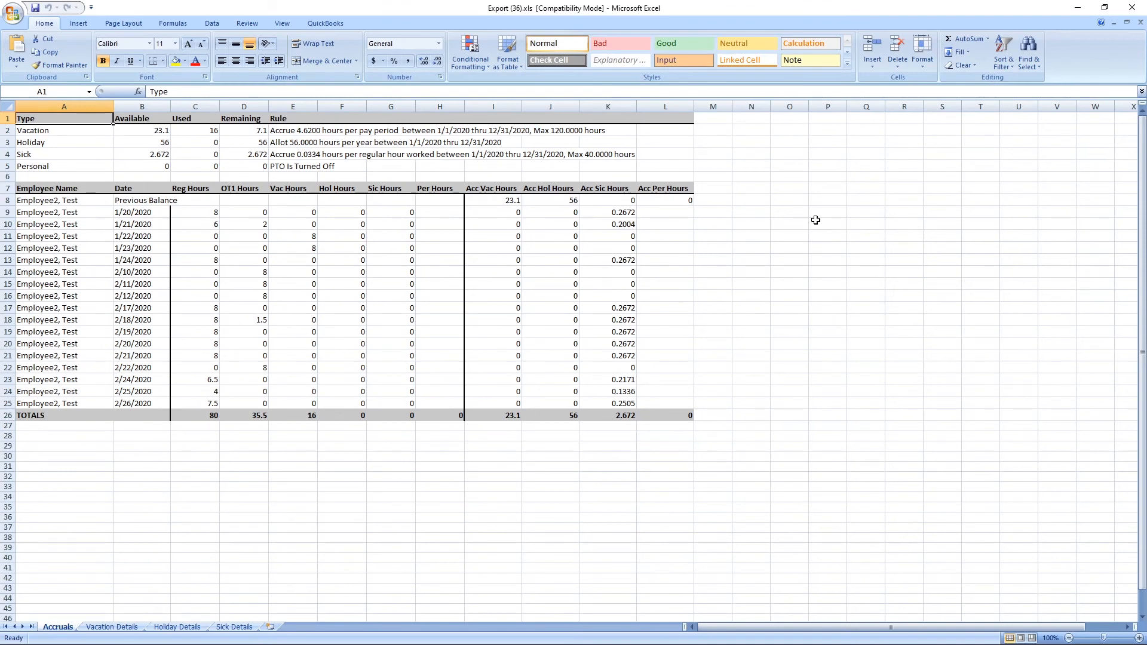
{"action": "left_click", "coordinate": [1103, 10]}
{"action": "left_click_drag", "start_coordinate": [775, 95], "coordinate": [217, 136]}
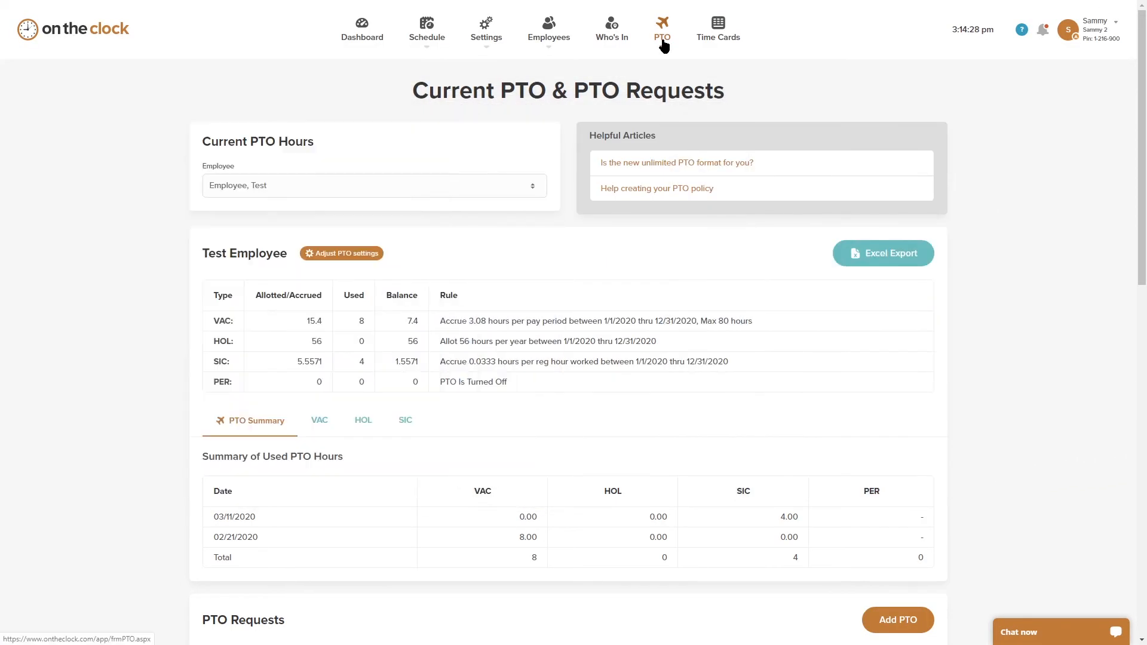
{"action": "mouse_move", "coordinate": [664, 44]}
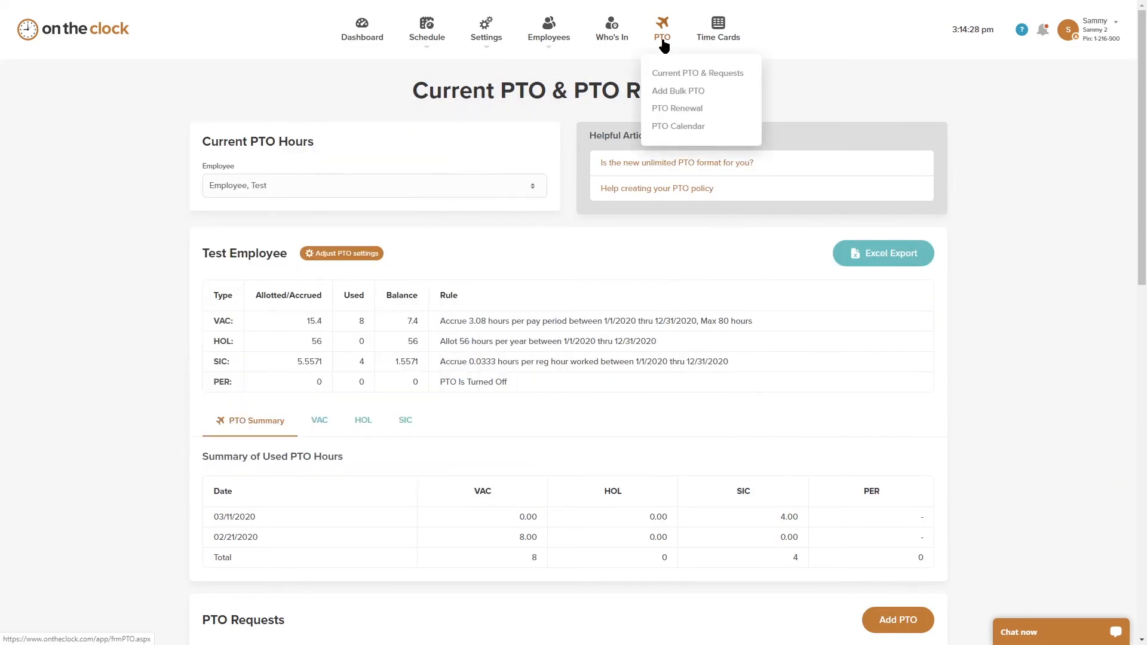
Start a bulk holiday PTO entry for both test employees for the year 2020.
{"action": "left_click", "coordinate": [672, 94]}
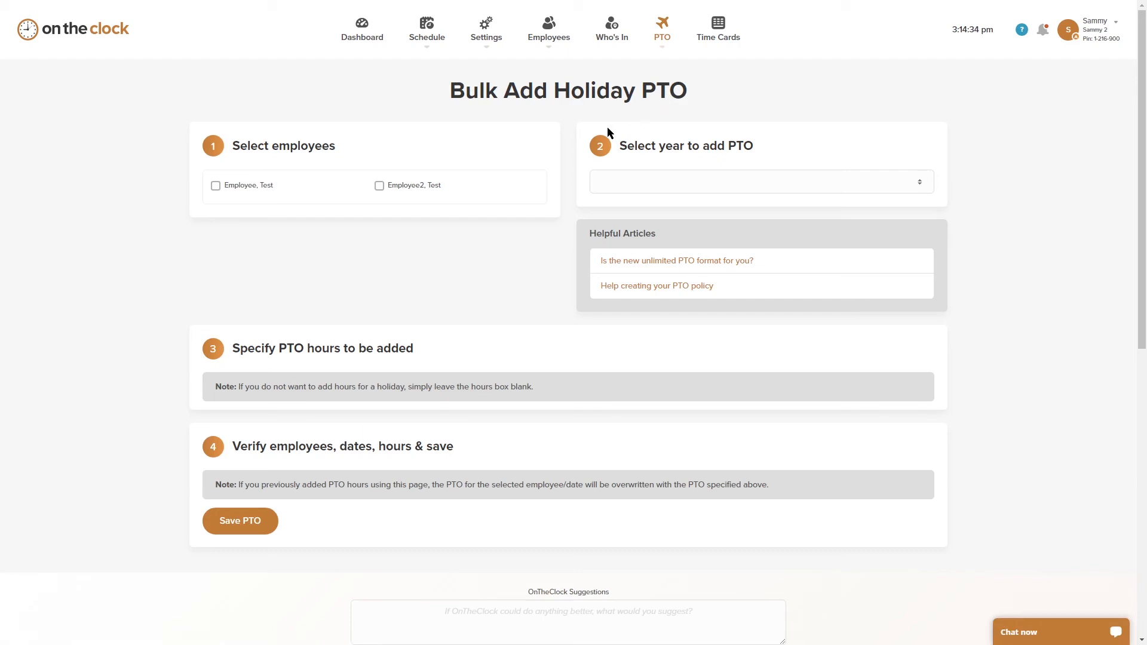
{"action": "left_click", "coordinate": [216, 186]}
{"action": "left_click", "coordinate": [378, 186]}
{"action": "left_click", "coordinate": [695, 184]}
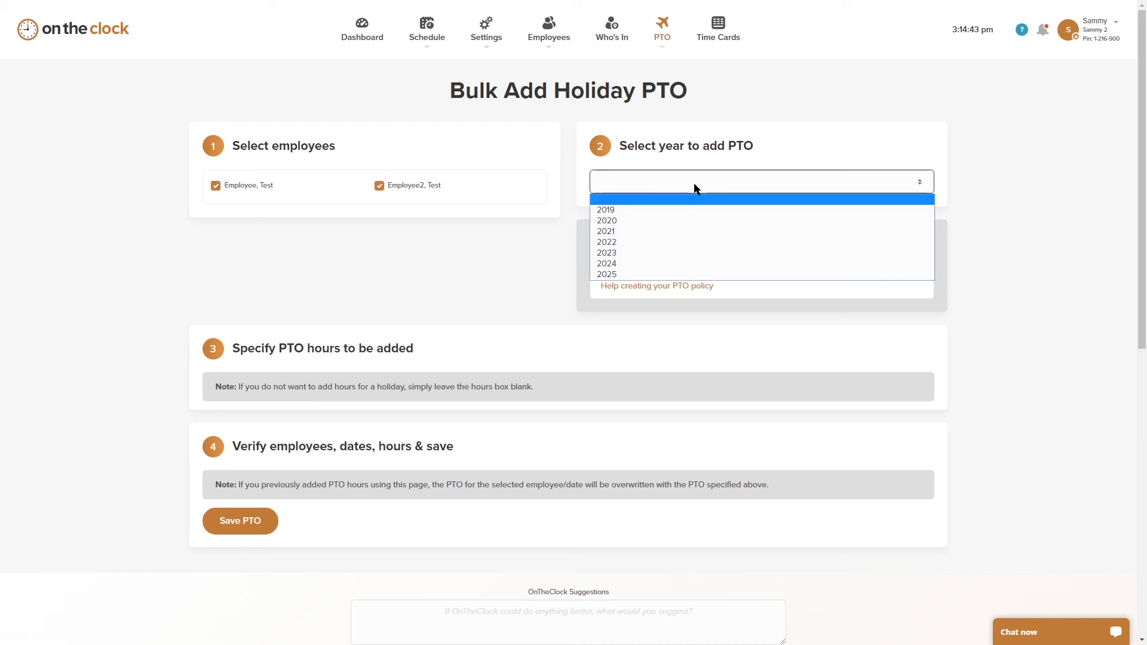
{"action": "left_click", "coordinate": [671, 221]}
Enter 8 HOL hours each for New Years Day, Memorial Day, Independence Day and Labor Day.
{"action": "scroll", "coordinate": [671, 223], "scroll_direction": "down", "scroll_amount": 2}
{"action": "scroll", "coordinate": [444, 205], "scroll_direction": "down", "scroll_amount": 2}
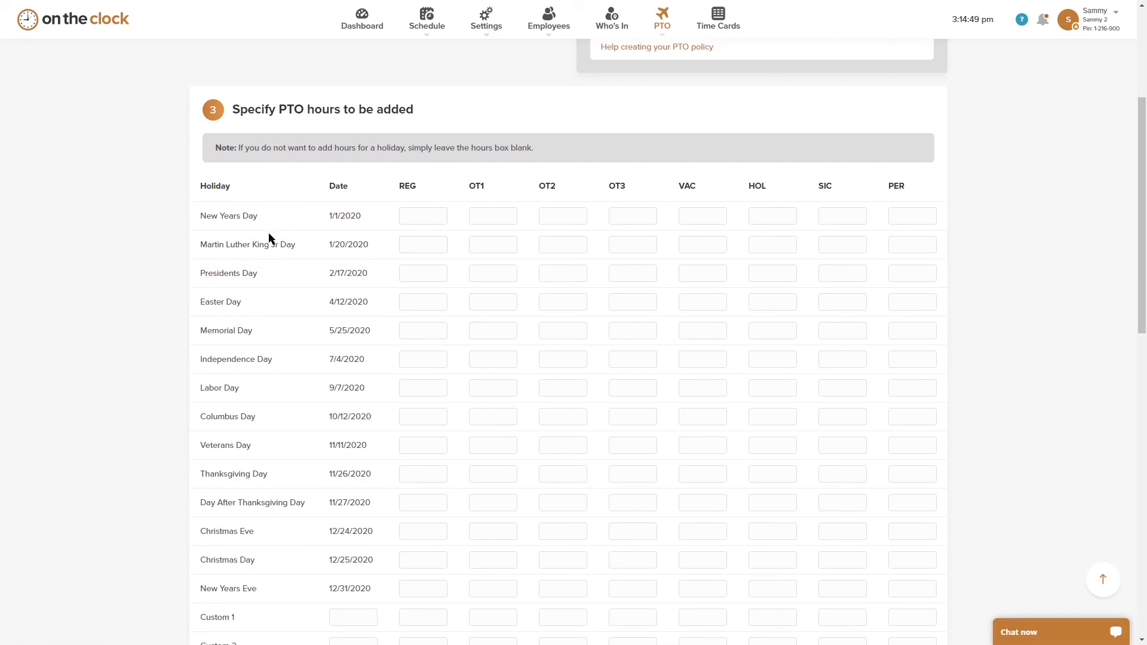
{"action": "left_click", "coordinate": [776, 217]}
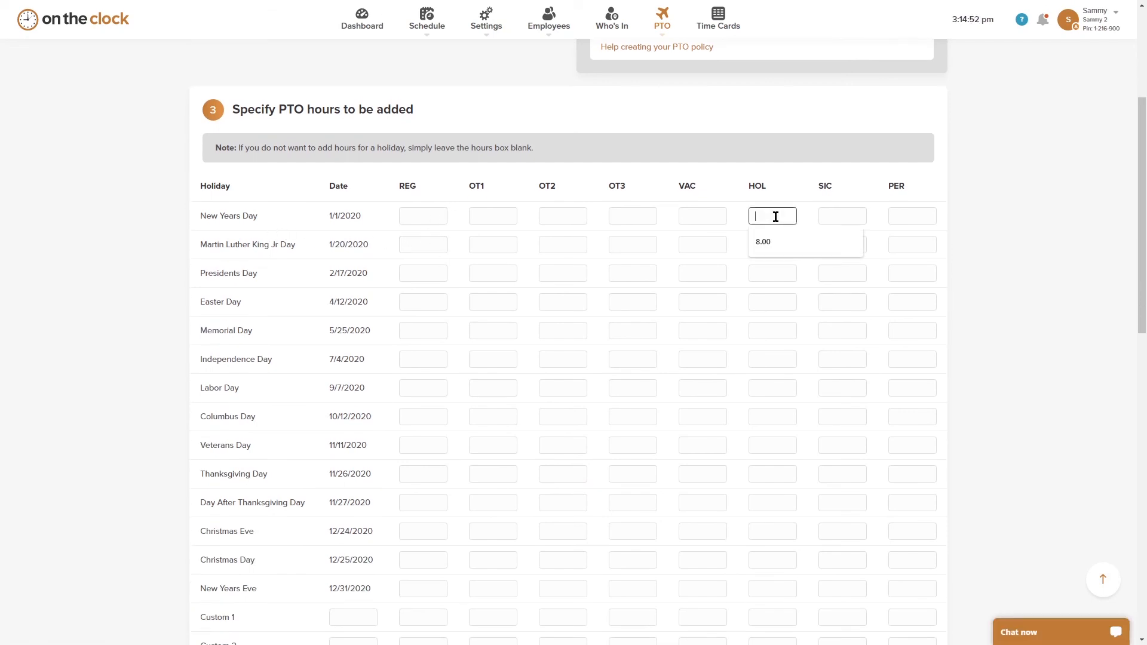
{"action": "type", "text": "8"}
{"action": "left_click", "coordinate": [767, 336]}
{"action": "type", "text": "8"}
{"action": "left_click", "coordinate": [765, 358]}
{"action": "type", "text": "8"}
Enter 8 HOL hours each for Columbus Day, Thanksgiving Day, Christmas Eve and New Years Eve, leaving Christmas Day blank.
{"action": "scroll", "coordinate": [643, 322], "scroll_direction": "down", "scroll_amount": 1}
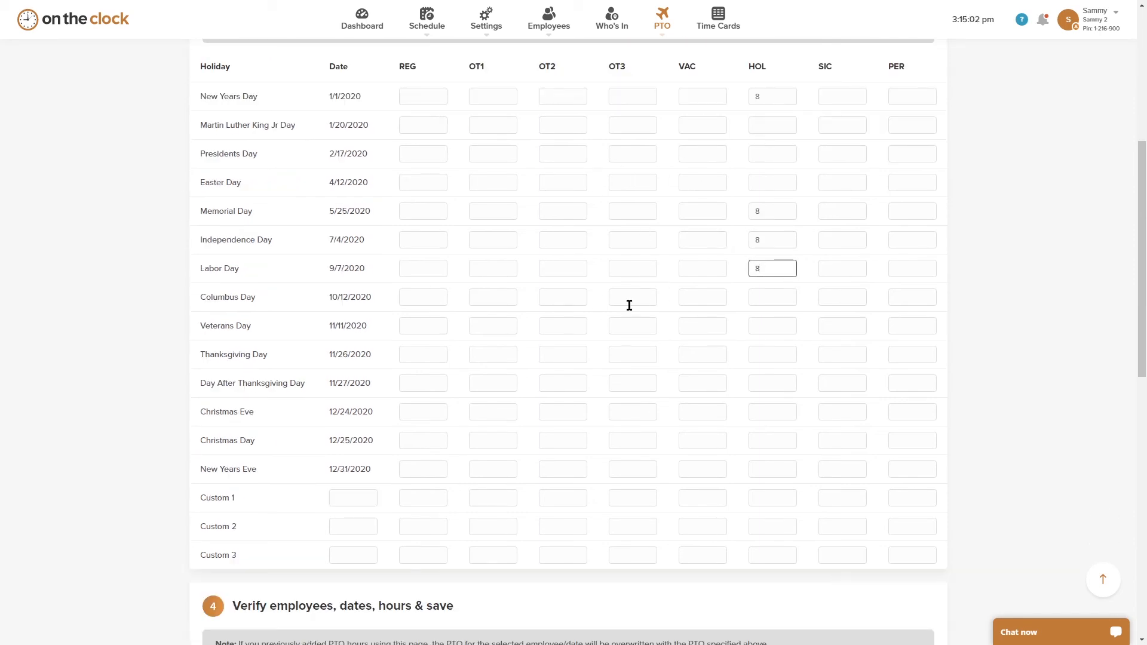
{"action": "left_click", "coordinate": [773, 297]}
{"action": "type", "text": "8"}
{"action": "left_click", "coordinate": [783, 354]}
{"action": "type", "text": "8"}
{"action": "left_click", "coordinate": [761, 412]}
{"action": "left_click", "coordinate": [762, 469]}
{"action": "type", "text": "8"}
{"action": "left_click", "coordinate": [768, 443]}
Look at the date pickers for the Custom 1 and Custom 2 holiday rows without choosing a date.
{"action": "scroll", "coordinate": [520, 406], "scroll_direction": "down", "scroll_amount": 1}
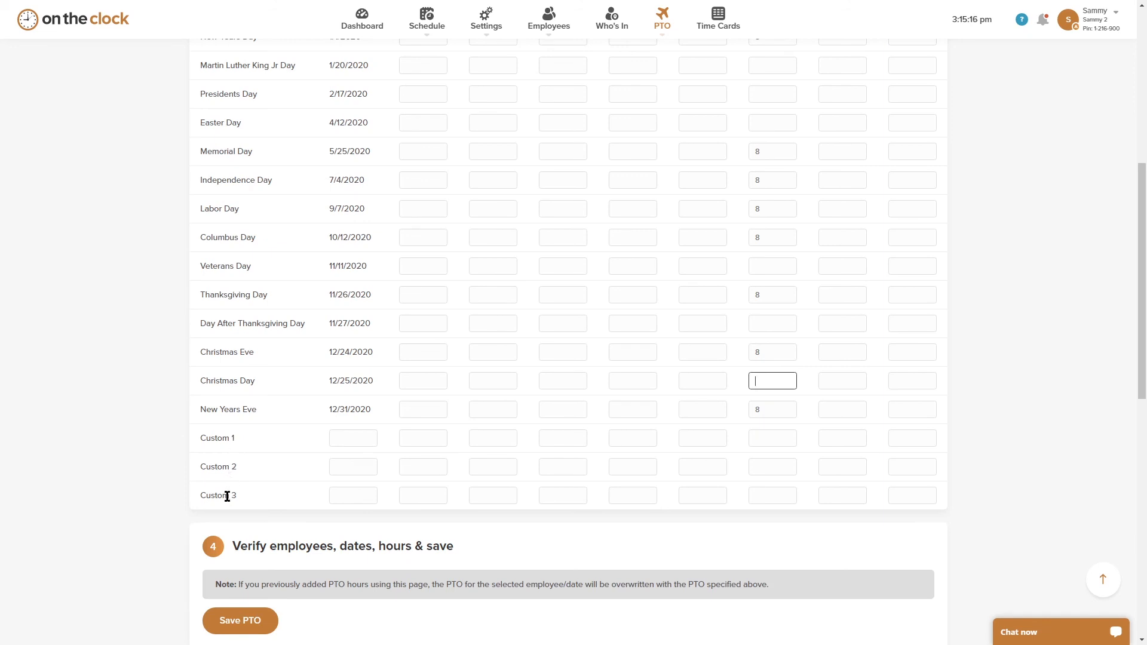
{"action": "left_click", "coordinate": [361, 442]}
{"action": "left_click", "coordinate": [293, 446]}
{"action": "left_click", "coordinate": [349, 466]}
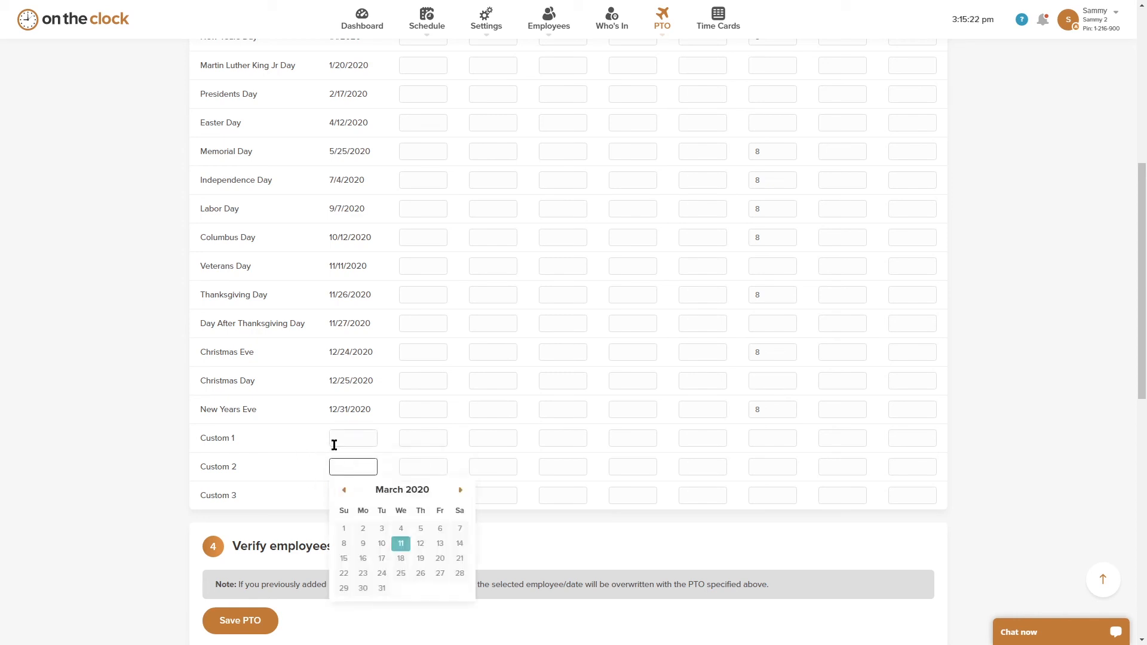
Save the bulk holiday PTO and confirm adding the hours.
{"action": "scroll", "coordinate": [282, 450], "scroll_direction": "down", "scroll_amount": 2}
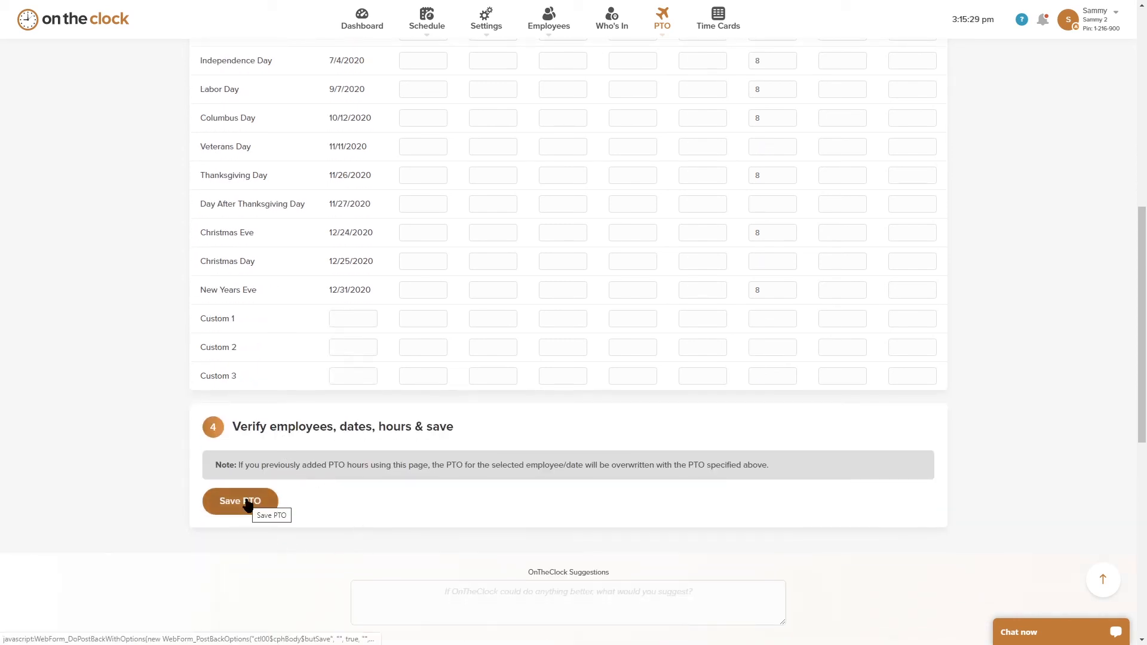
{"action": "left_click", "coordinate": [246, 503]}
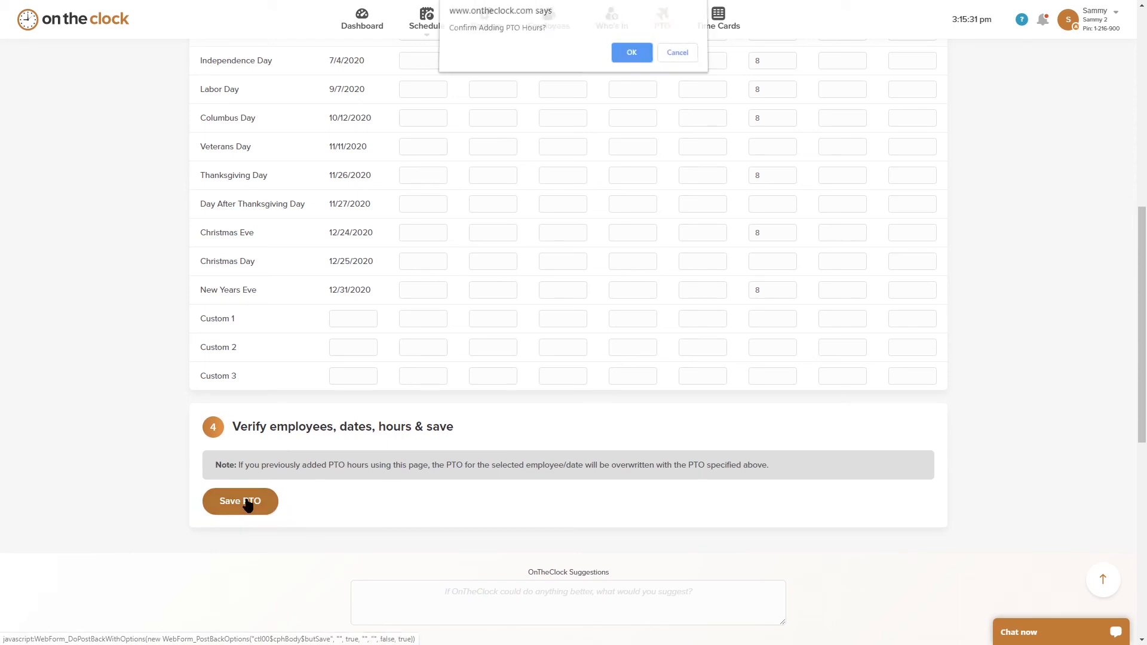
{"action": "left_click", "coordinate": [630, 60]}
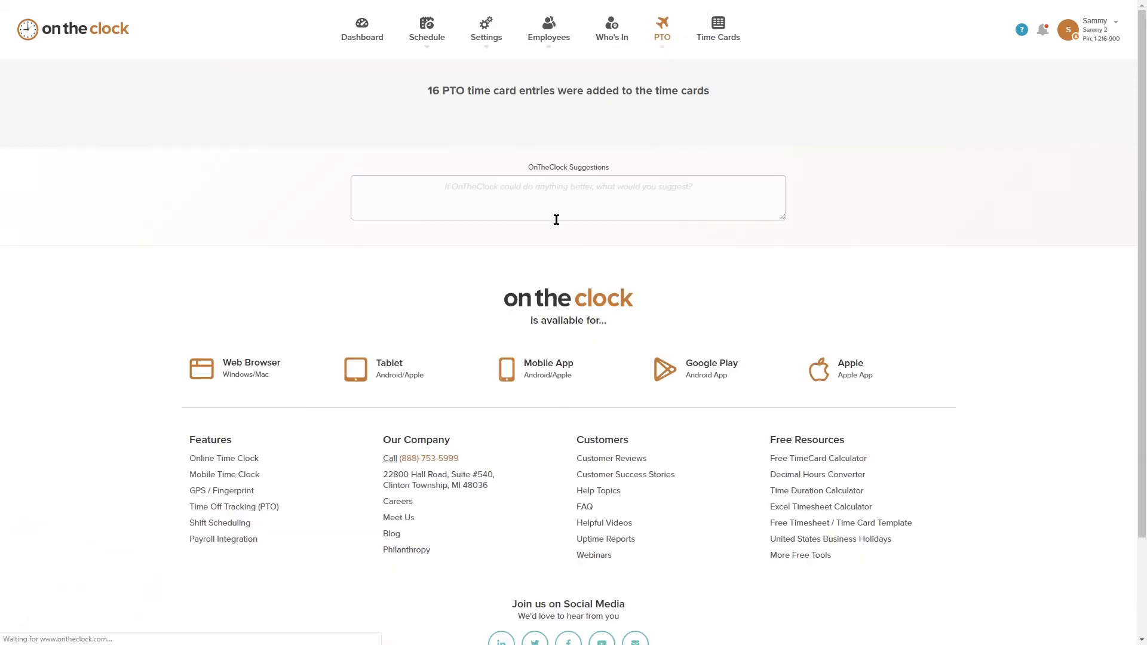
Review the bulk-added entries on the Time Cards page for pay period 12/21/2020 thru 01/03/2021.
{"action": "left_click", "coordinate": [724, 39]}
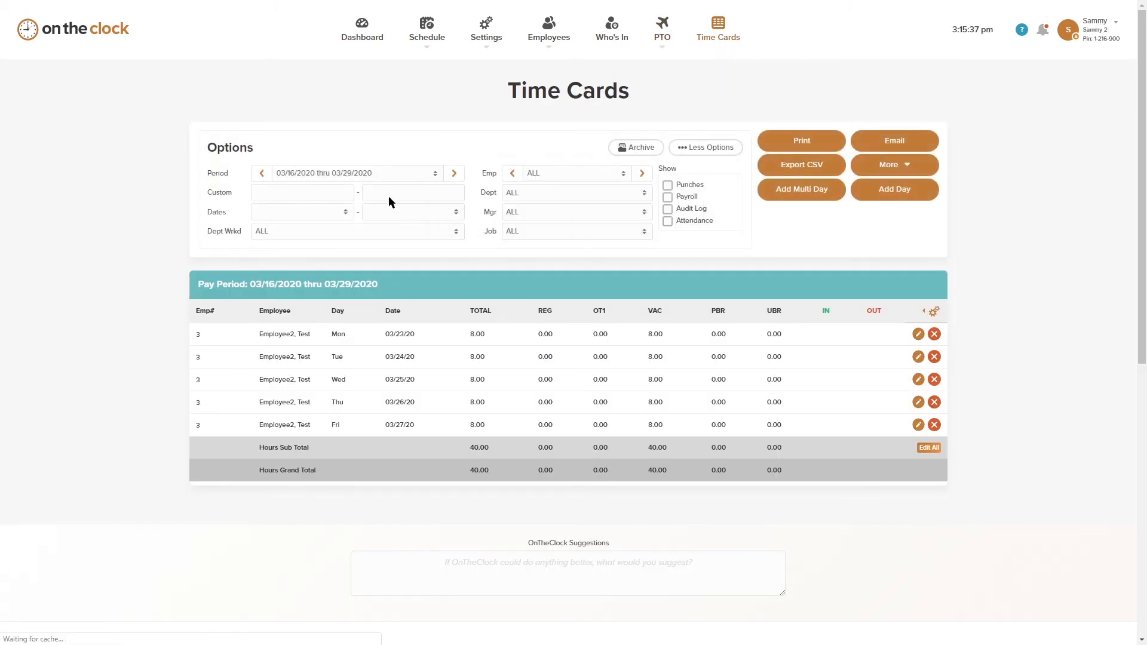
{"action": "left_click", "coordinate": [434, 175]}
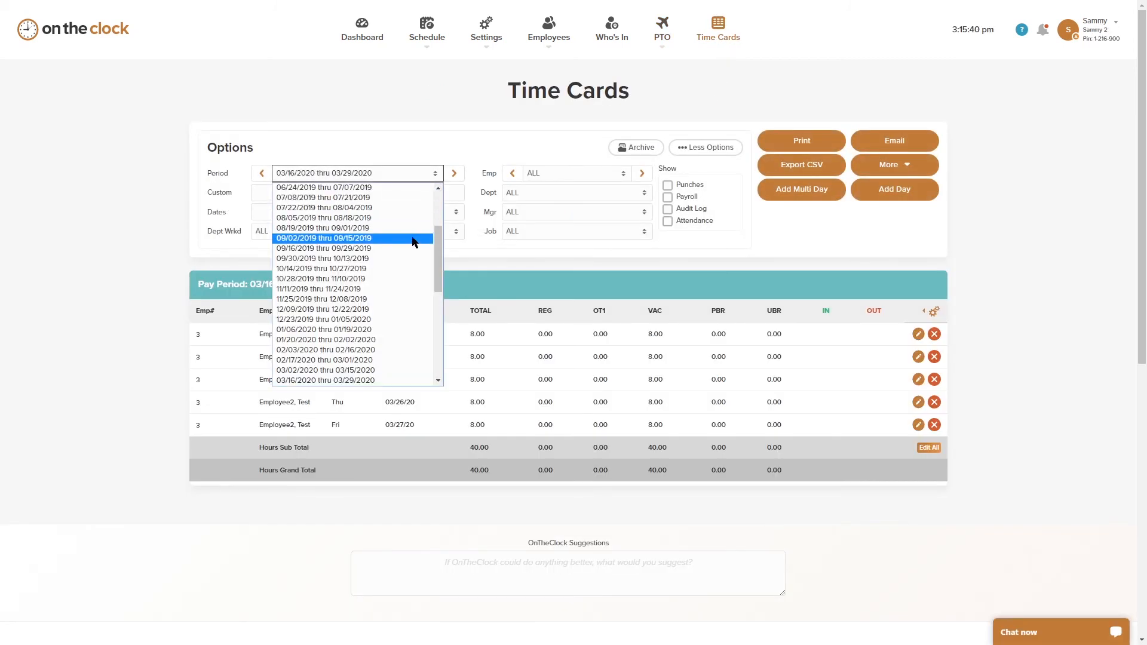
{"action": "scroll", "coordinate": [376, 311], "scroll_direction": "down", "scroll_amount": 8}
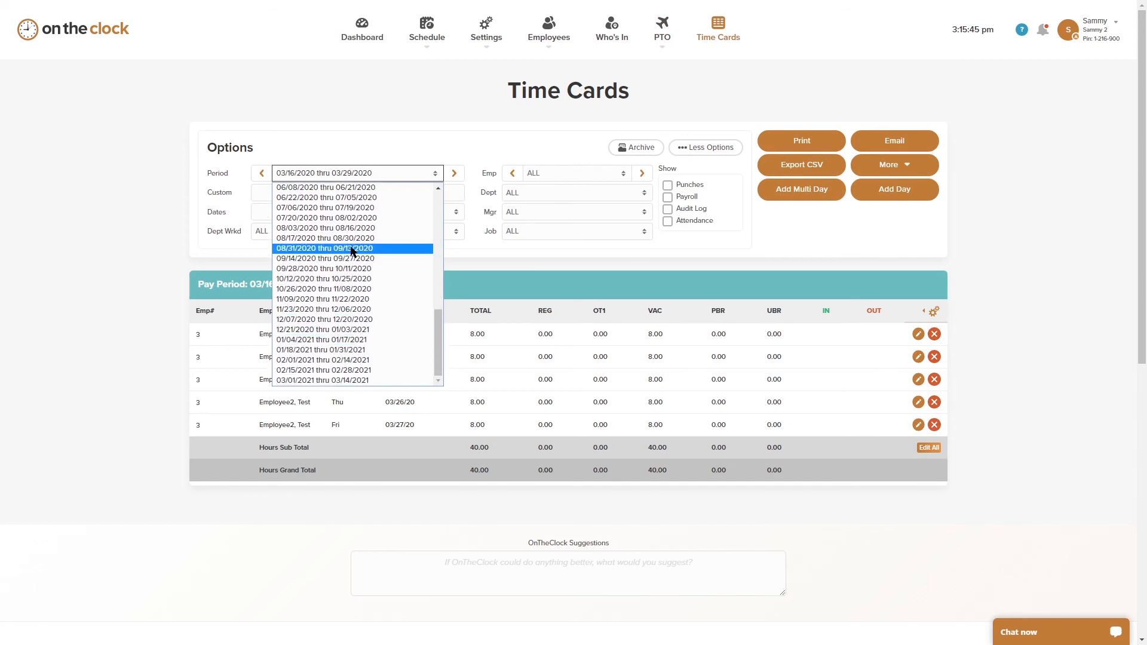
{"action": "left_click", "coordinate": [359, 330]}
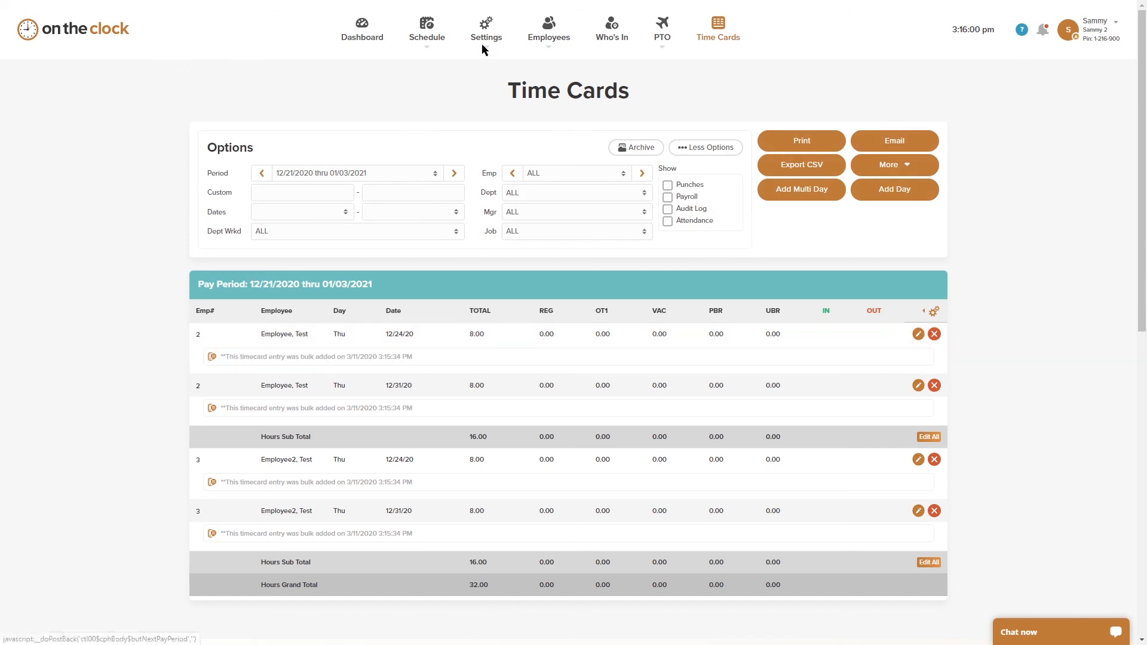
In the advanced time clock settings, make the Holiday, Sick and Personal timecard columns visible.
{"action": "mouse_move", "coordinate": [487, 44]}
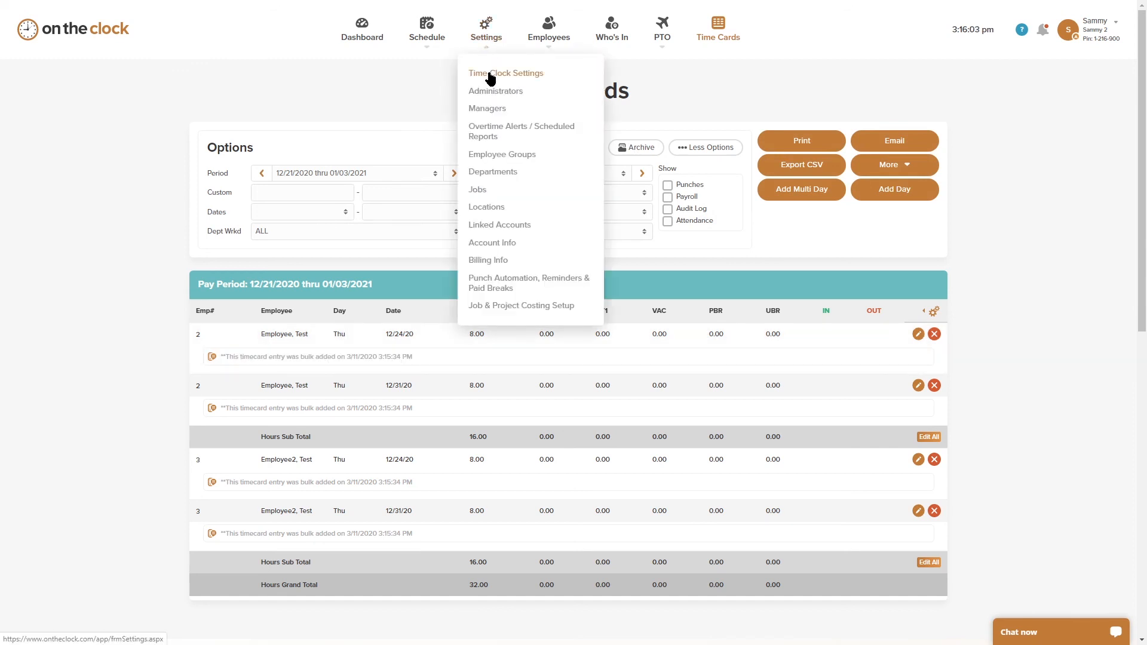
{"action": "left_click", "coordinate": [490, 76]}
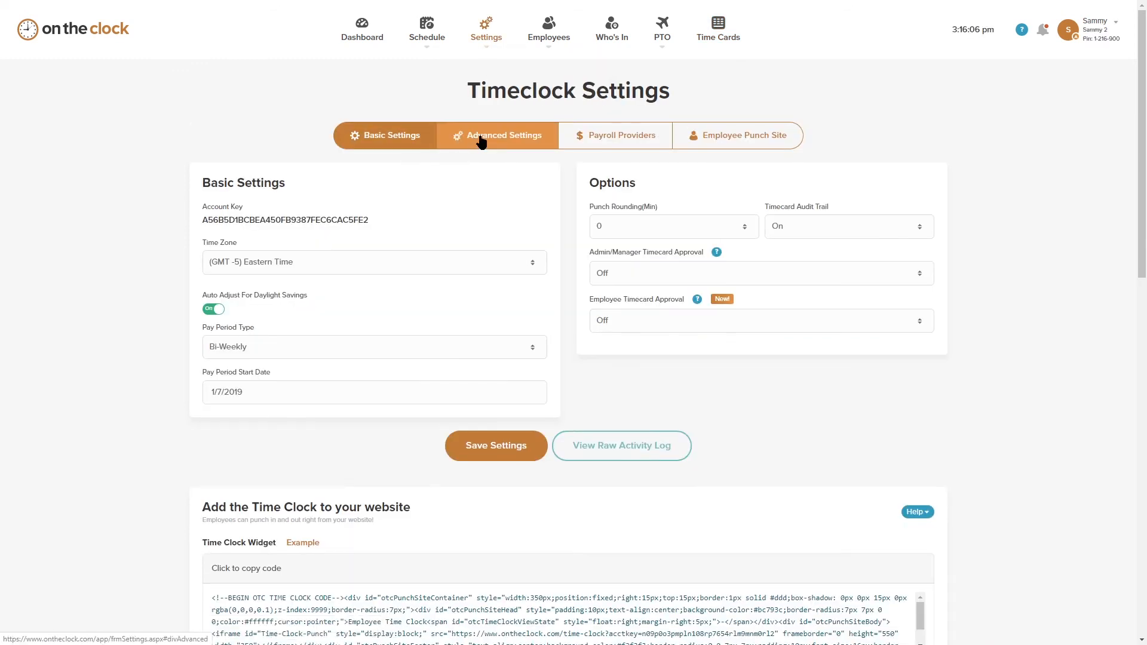
{"action": "left_click", "coordinate": [477, 143]}
{"action": "scroll", "coordinate": [301, 178], "scroll_direction": "down", "scroll_amount": 3}
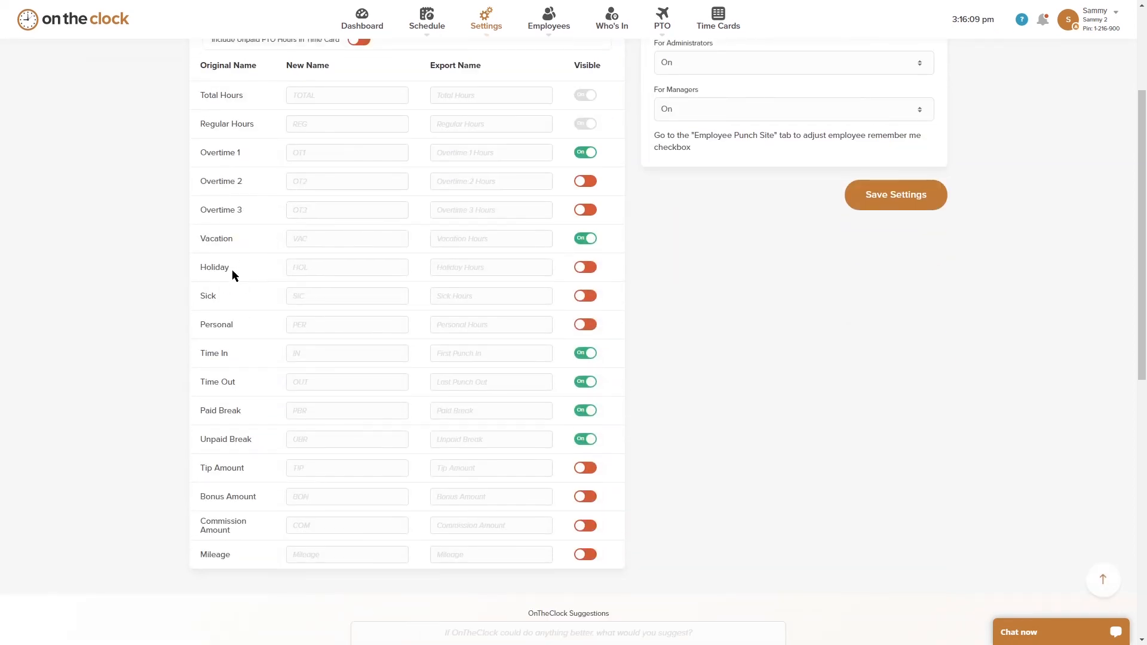
{"action": "left_click", "coordinate": [586, 268]}
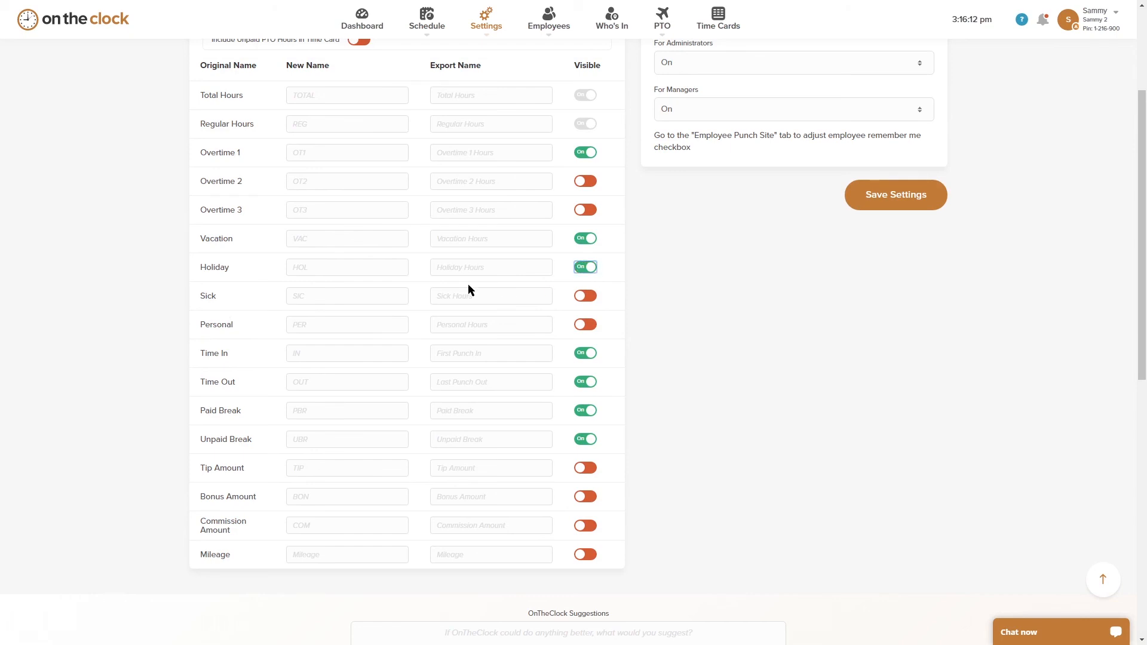
{"action": "left_click", "coordinate": [593, 300]}
{"action": "left_click", "coordinate": [590, 326]}
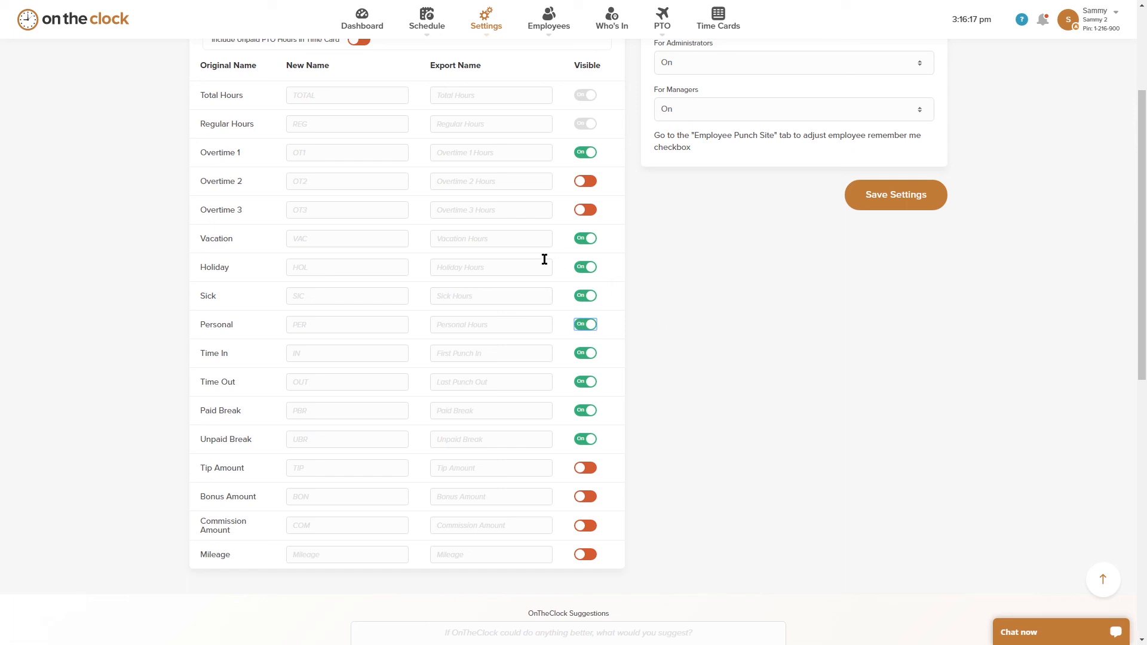
Rename the Vacation timecard column to "PTO" and save the settings.
{"action": "left_click", "coordinate": [325, 242]}
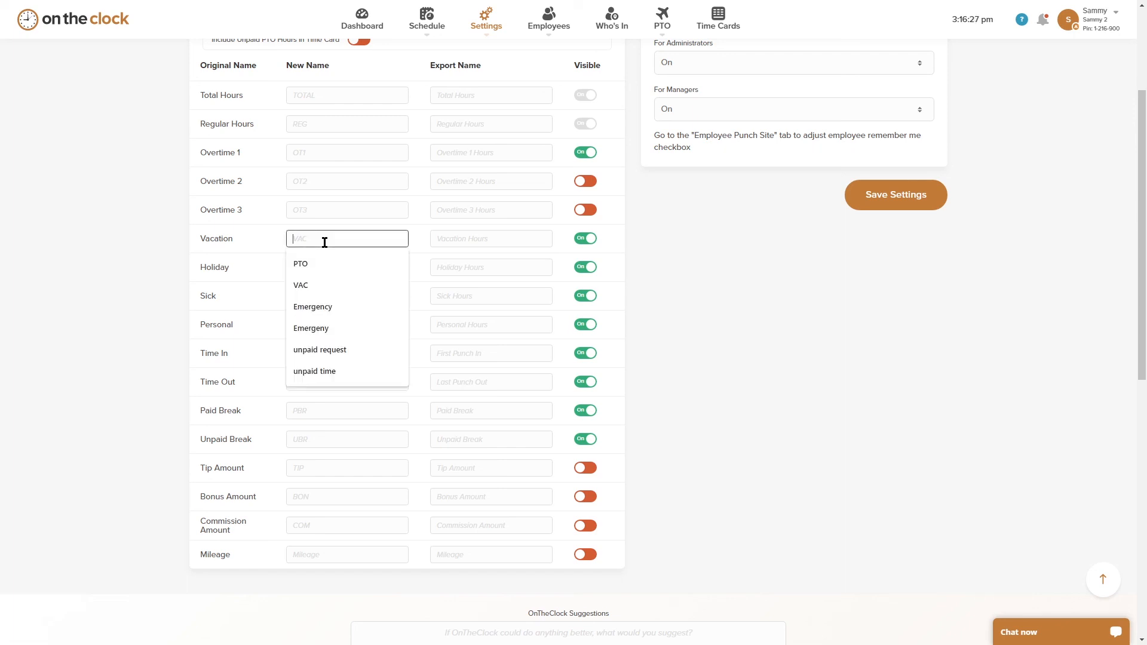
{"action": "type", "text": "PTO"}
{"action": "left_click", "coordinate": [262, 247]}
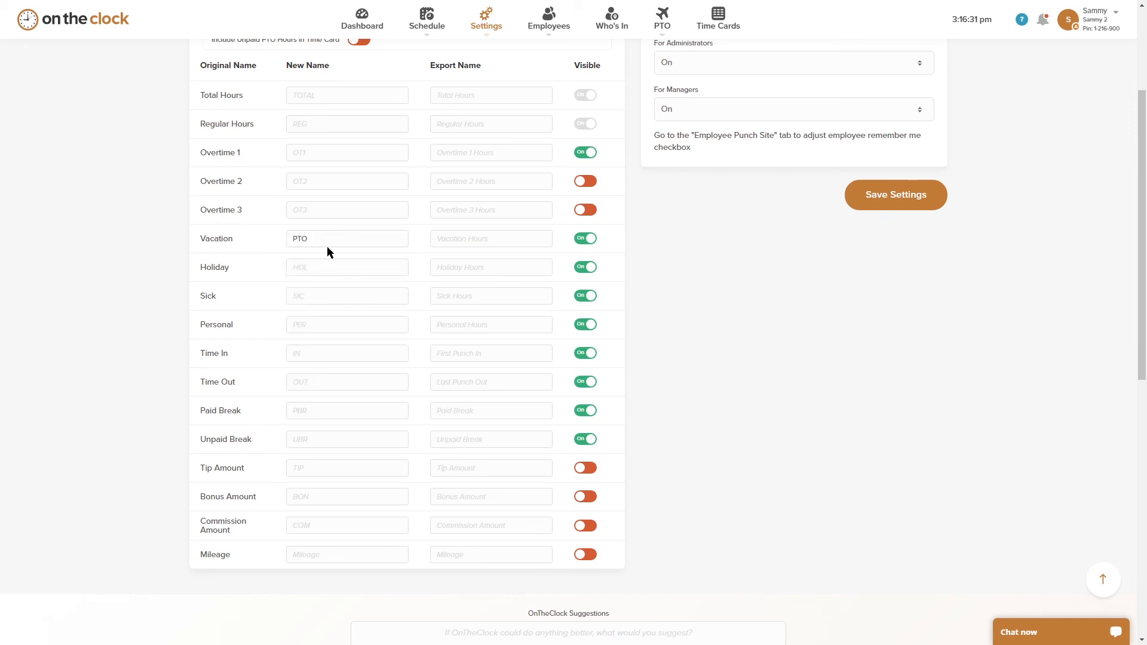
{"action": "scroll", "coordinate": [786, 329], "scroll_direction": "up", "scroll_amount": 2}
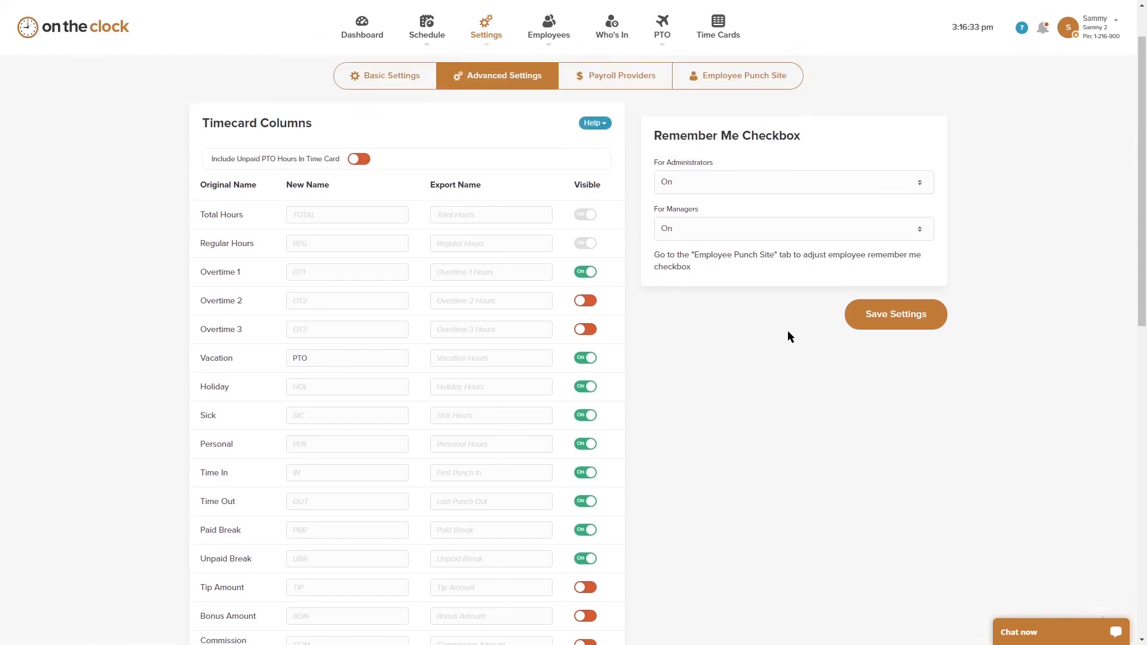
{"action": "left_click", "coordinate": [884, 313]}
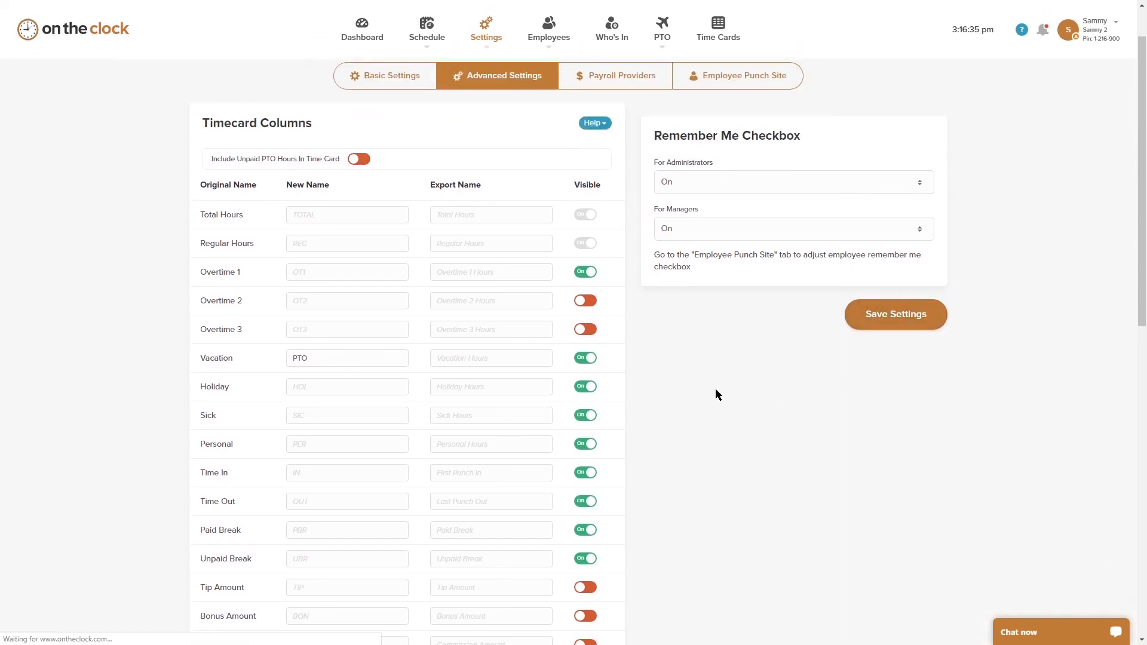